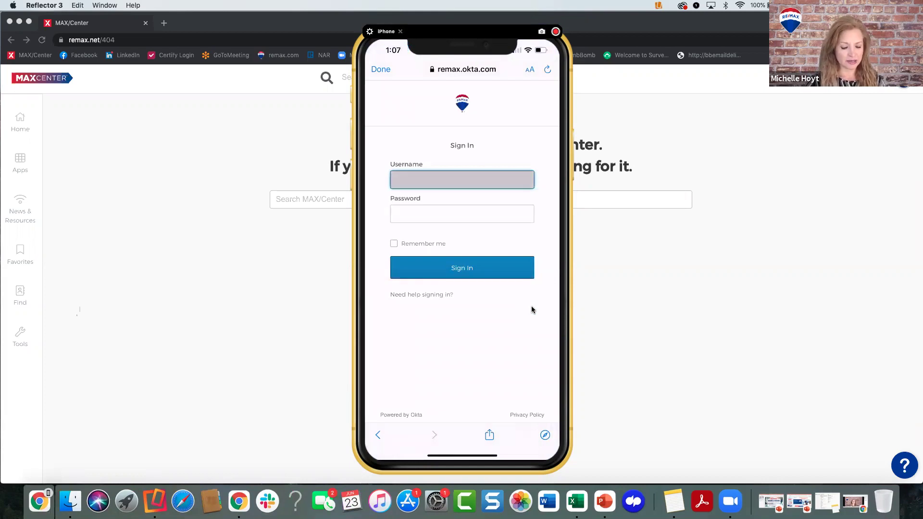
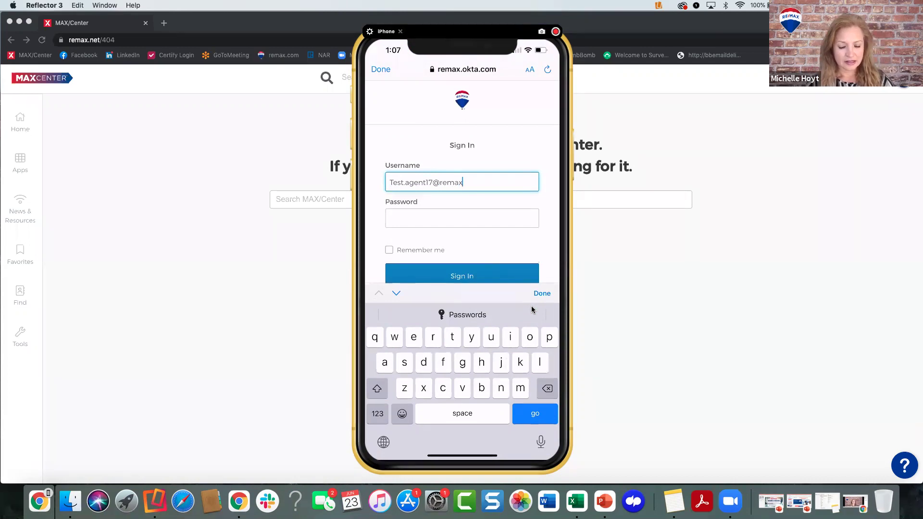
Enter the test agent's e-mail address in the Username field, correcting typos along the way.
left_click(461, 314)
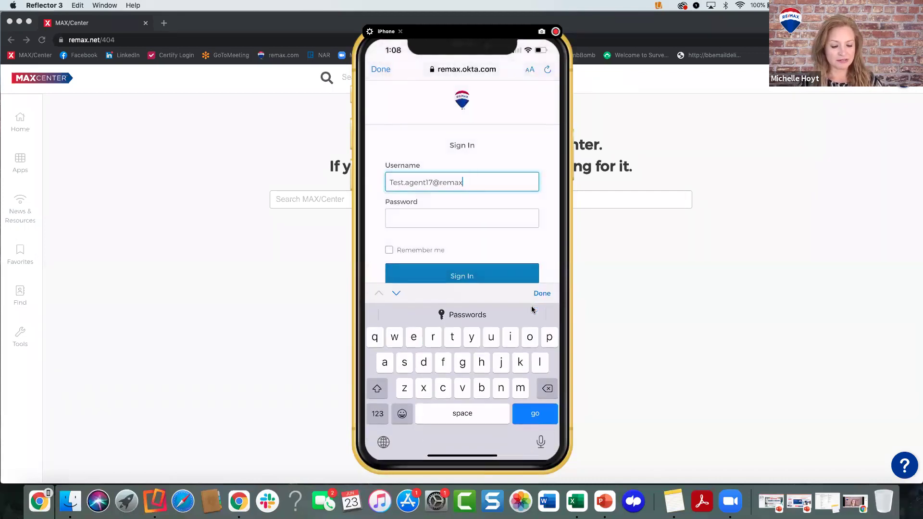
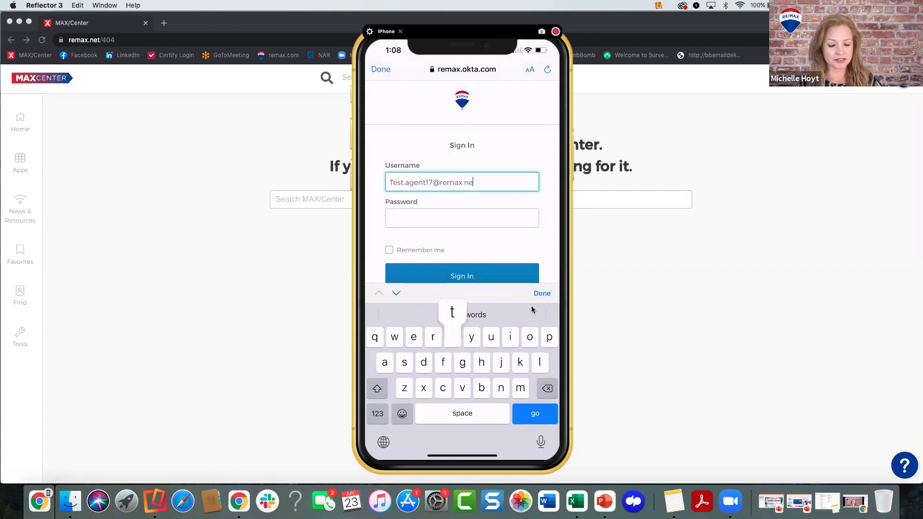
Enter the account password and submit the sign-in form.
key("Tab")
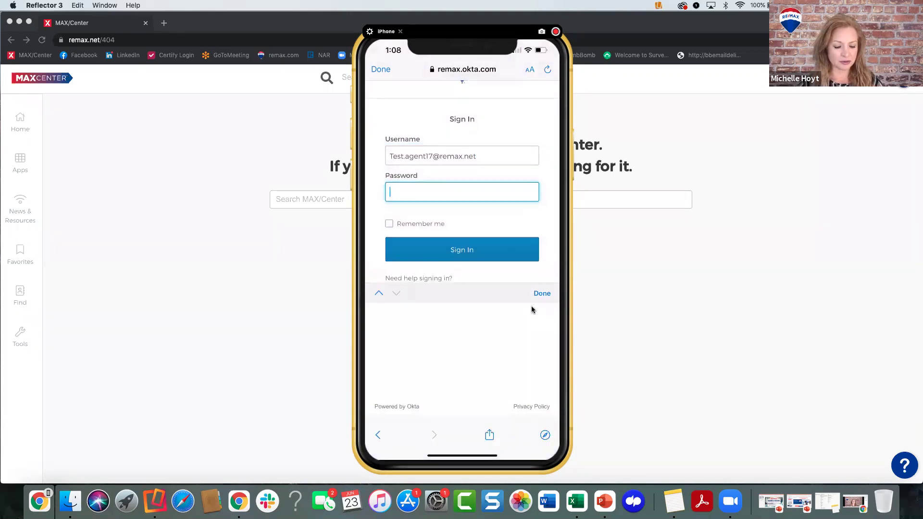
type("•••••••")
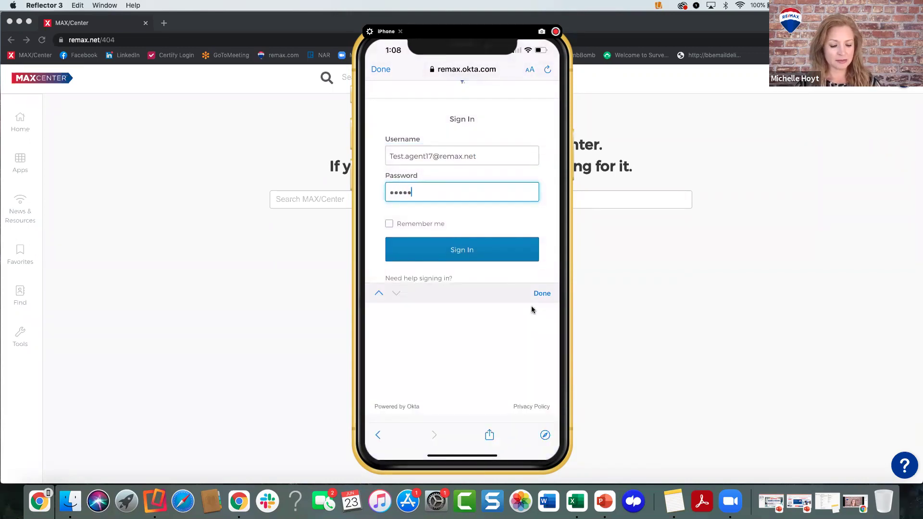
type("•••")
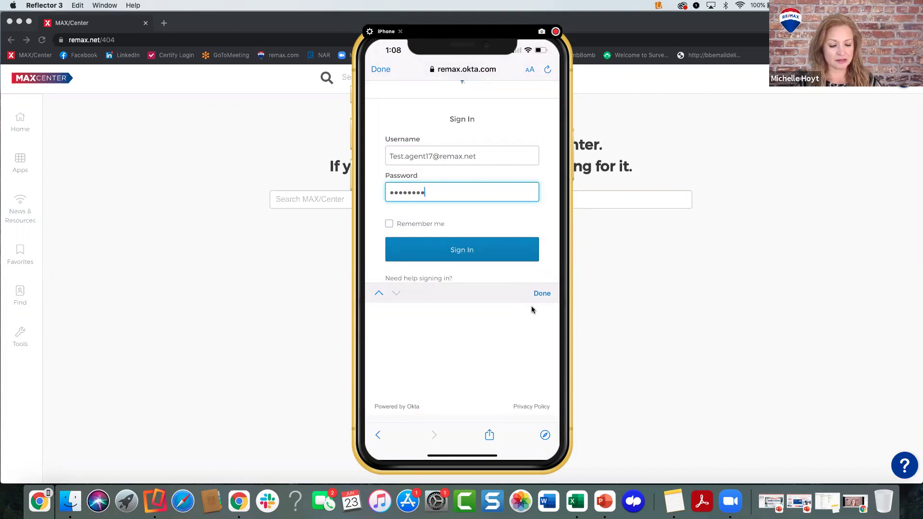
type("•")
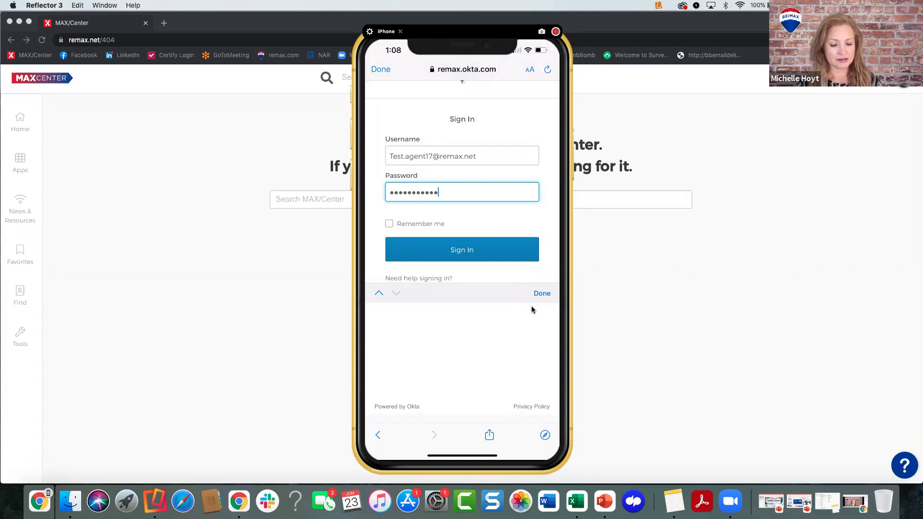
key("Return")
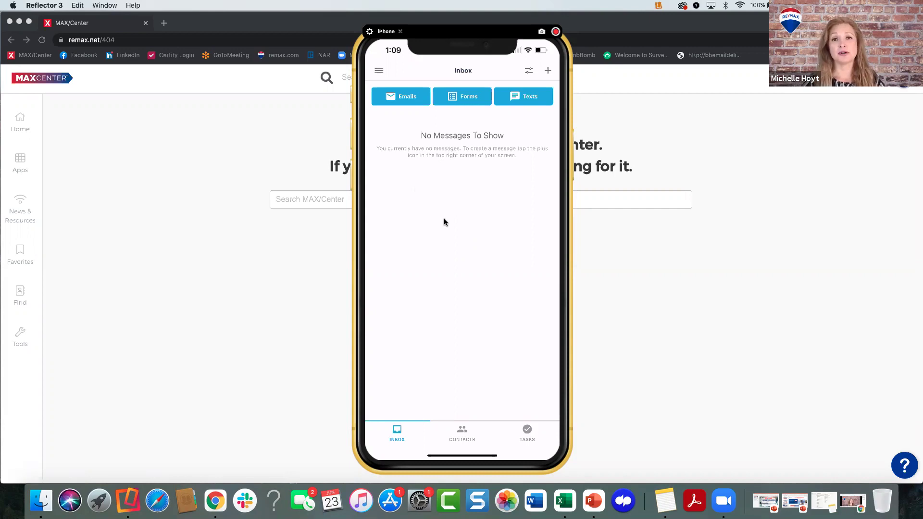
Search Contacts for the lead's first name and open the matching lead's record.
left_click(462, 435)
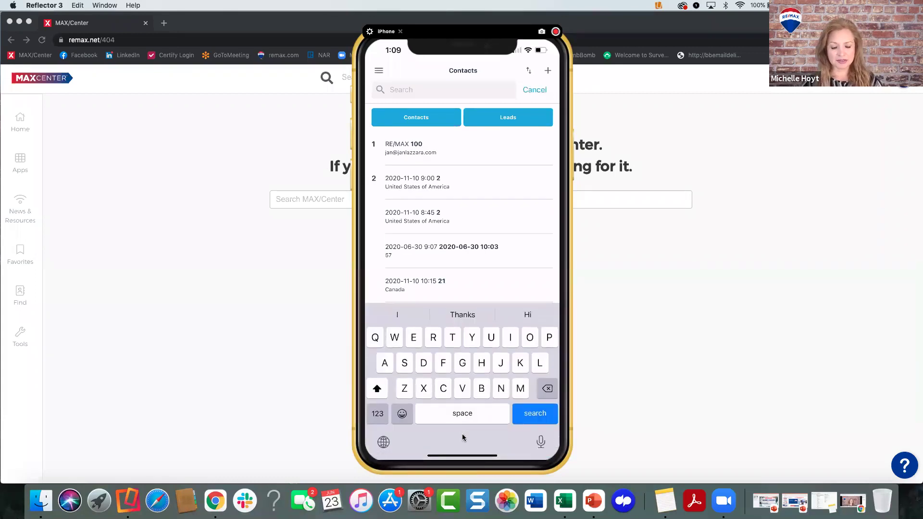
type("Michelle")
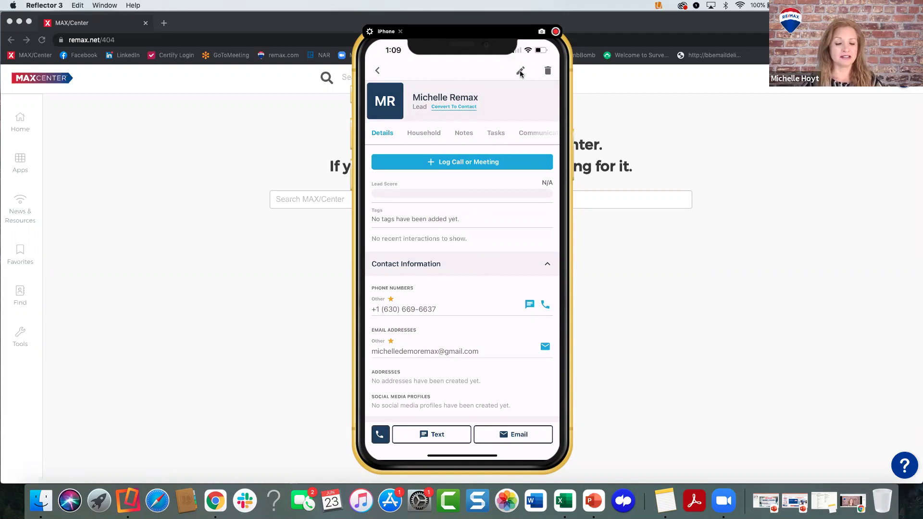
left_click(520, 72)
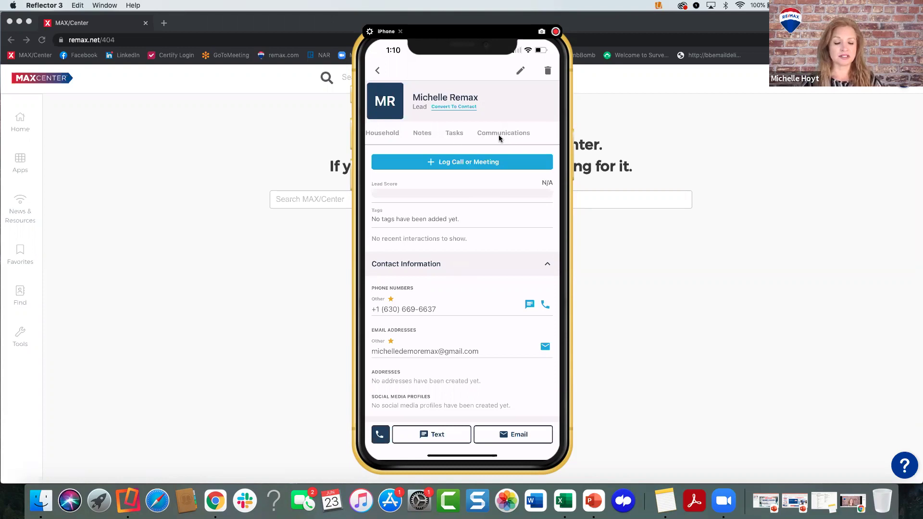
View the lead's communications history on the Communications tab.
left_click(499, 135)
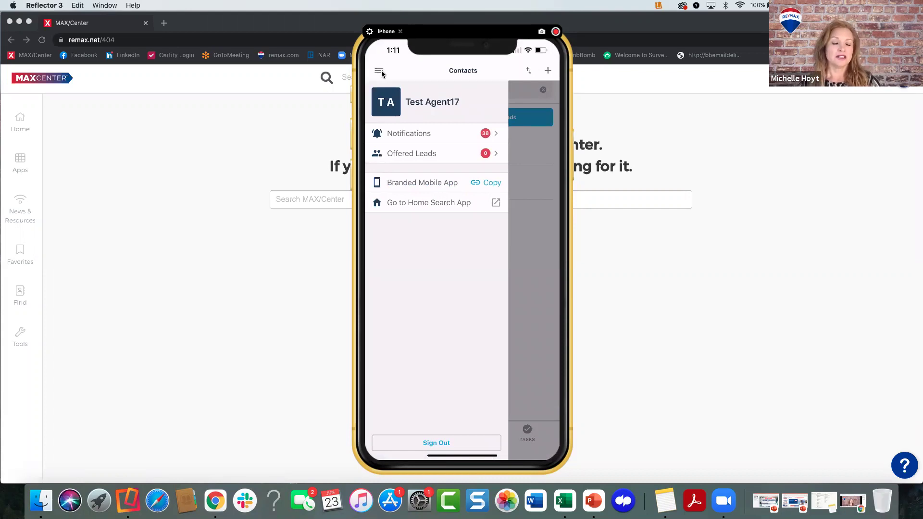
left_click(432, 133)
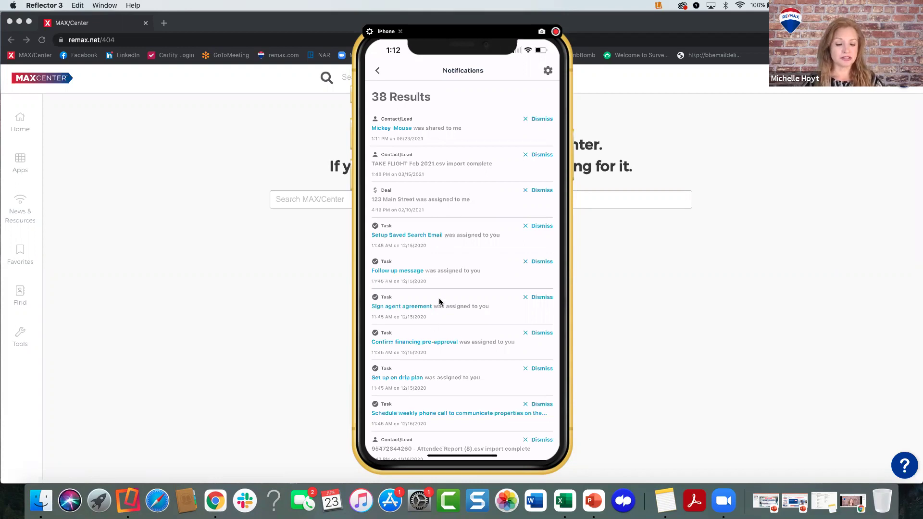
scroll(440, 301, "down", 5)
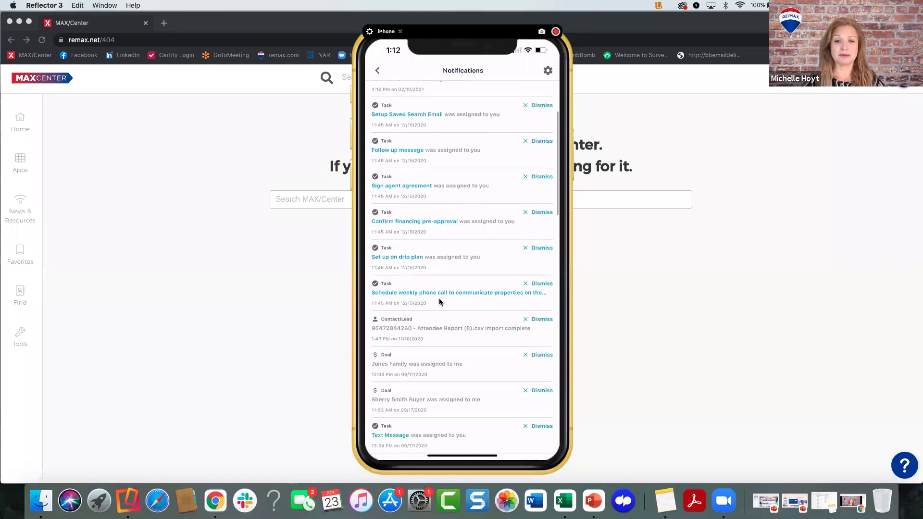
scroll(440, 301, "down", 3)
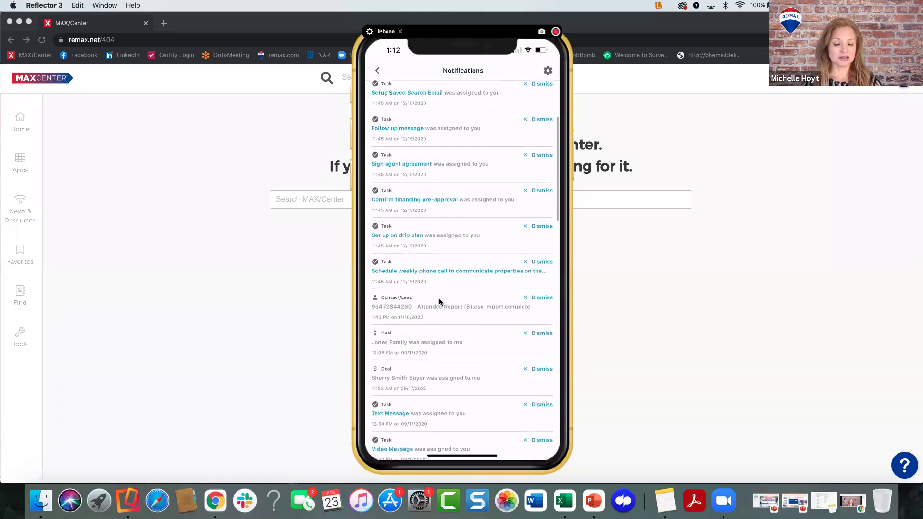
scroll(439, 302, "up", 6)
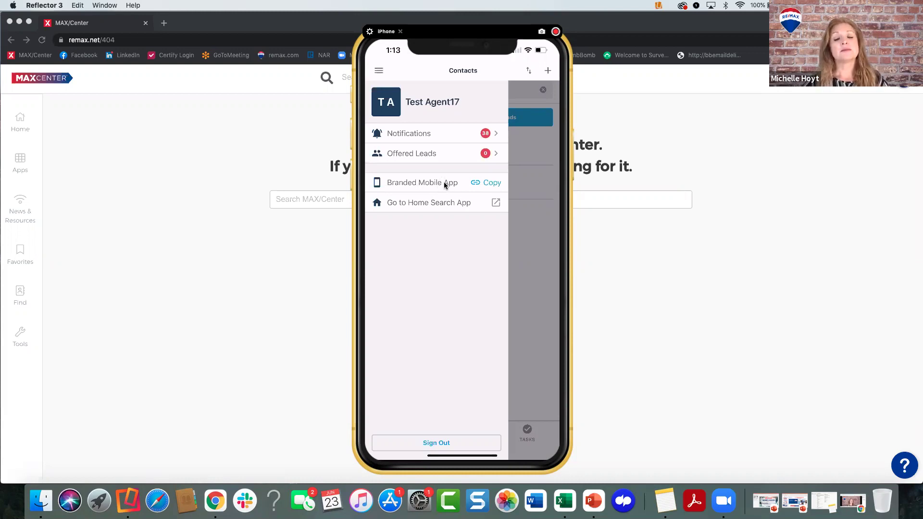
Share the Branded Mobile App download link in a new Messages text.
left_click(483, 185)
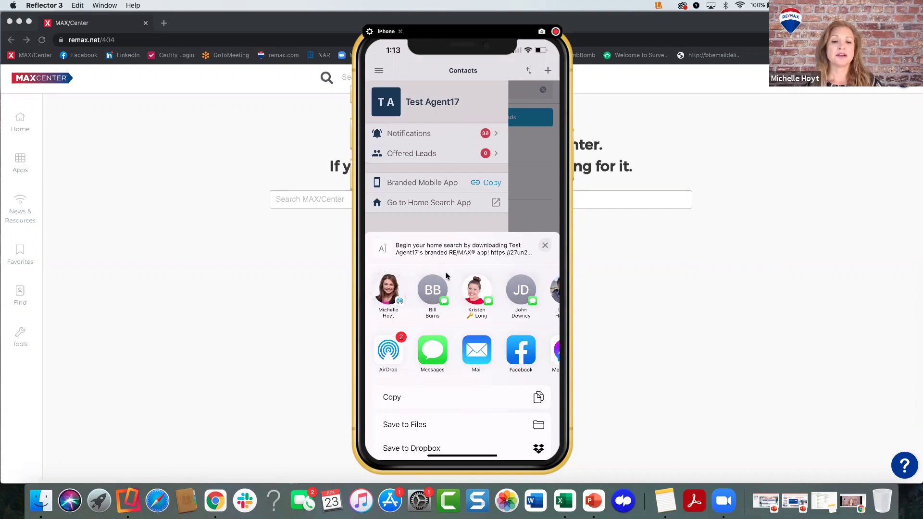
left_click(432, 351)
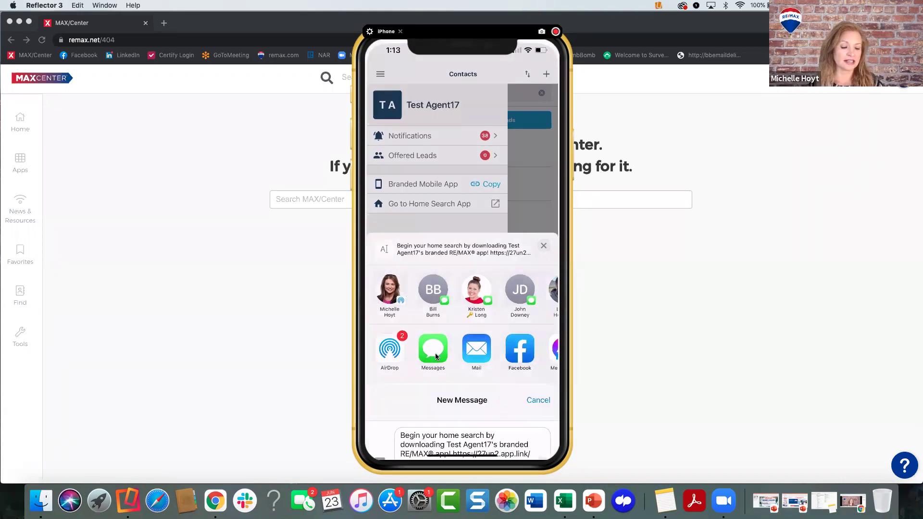
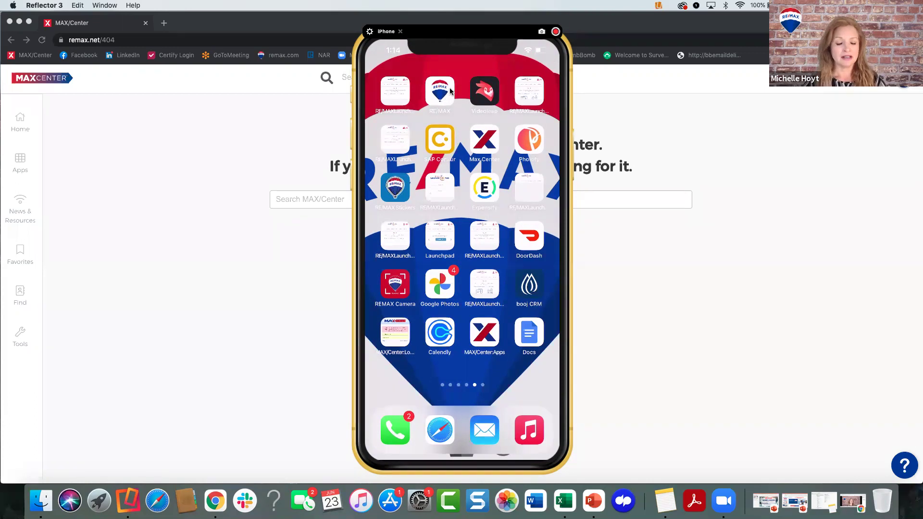
Launch the RE/MAX app from the mirrored iPhone's home screen to load the property search map.
left_click(450, 91)
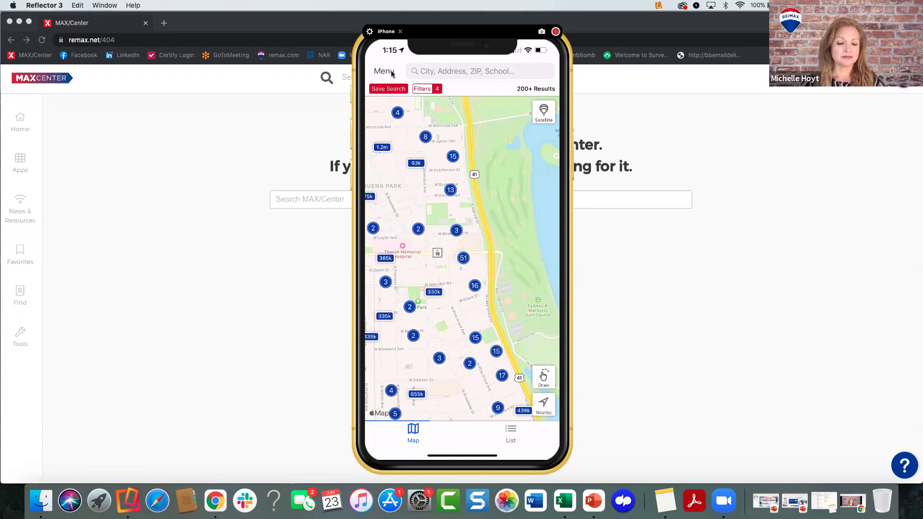
View the RE/MAX app menu, then launch MAX/Center:Apps from the iPhone home screen.
left_click(392, 72)
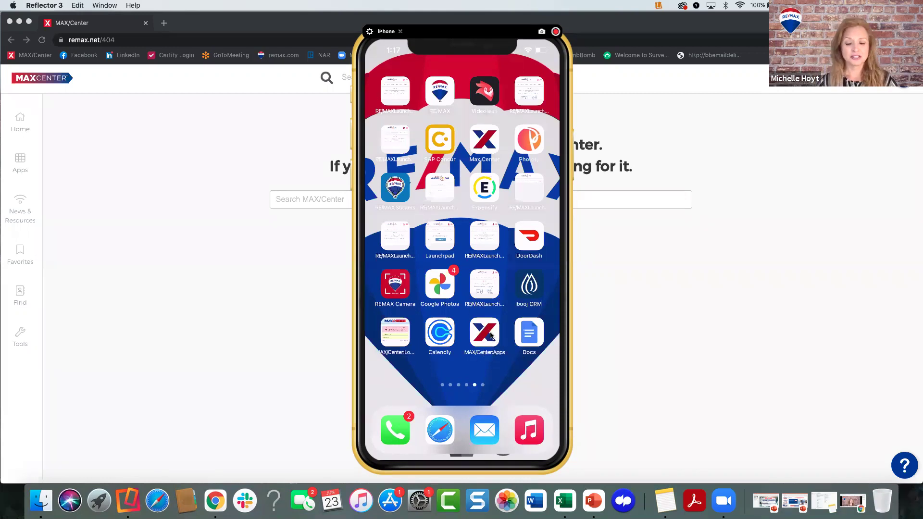
left_click(490, 336)
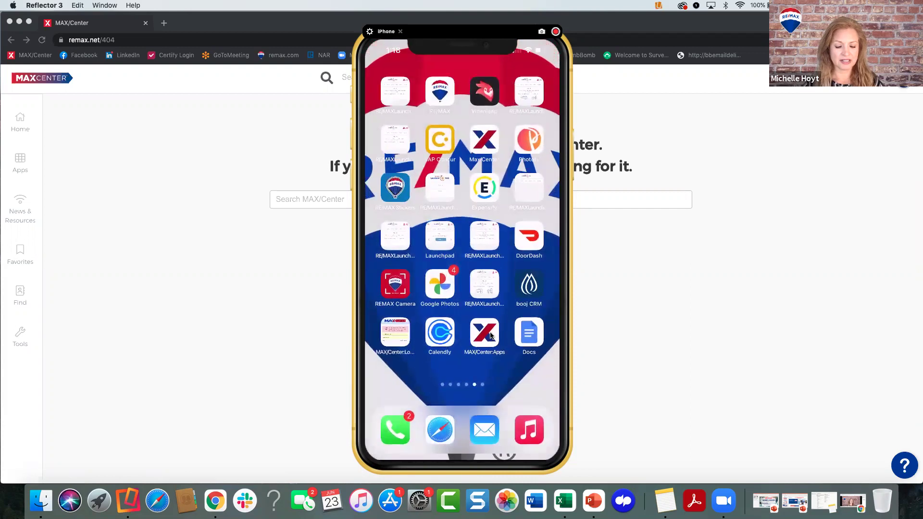
View the MAX/Center Top Apps page, then start Safari from the iPhone dock.
left_click(485, 332)
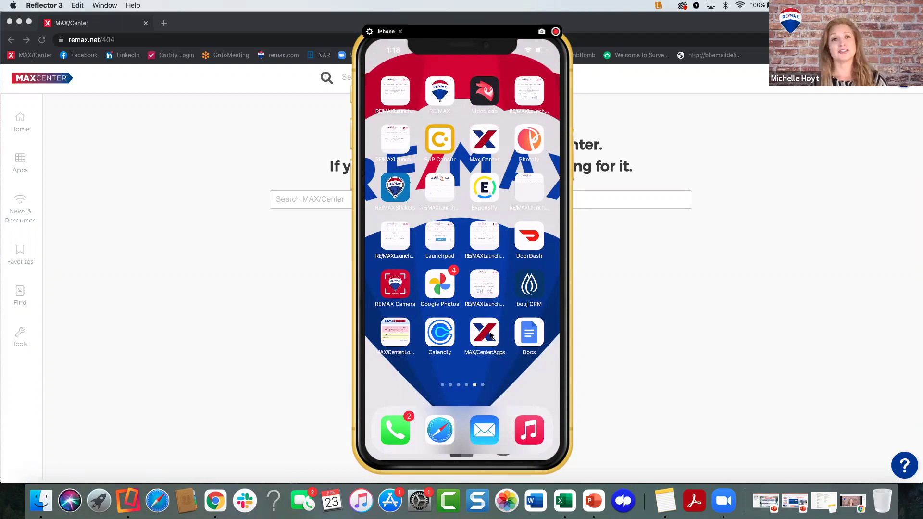
left_click(445, 434)
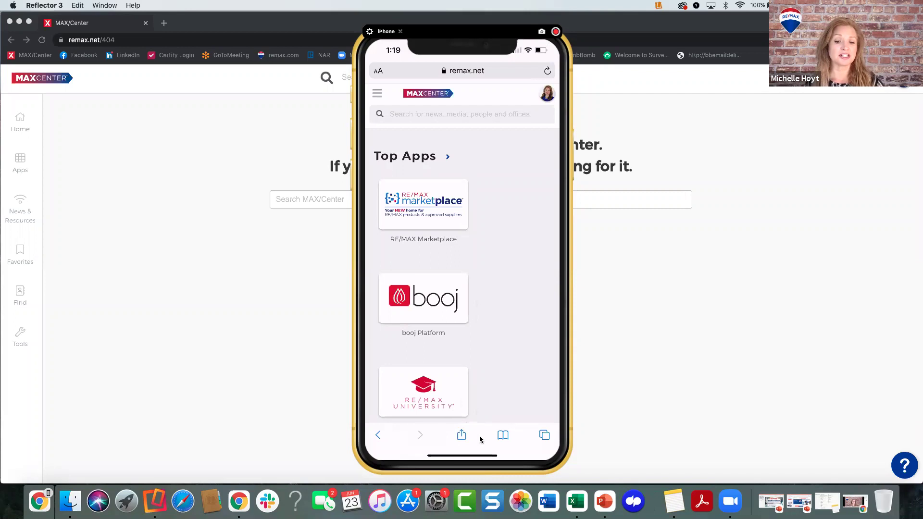
Bring up Safari's share sheet for the MAX/Center page before leaving the phone view.
left_click(461, 435)
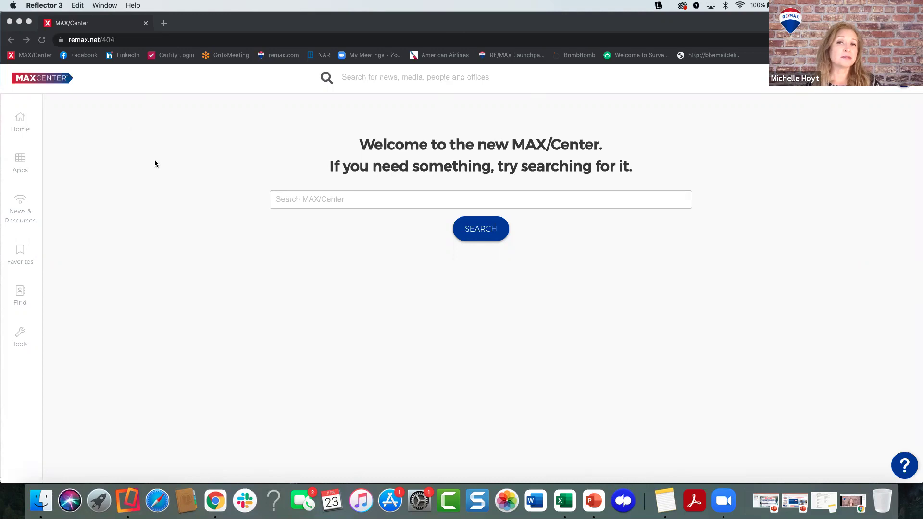
Return to the MAX/Center home page and look over its Top Apps, course promo and news.
left_click(21, 120)
left_click(20, 120)
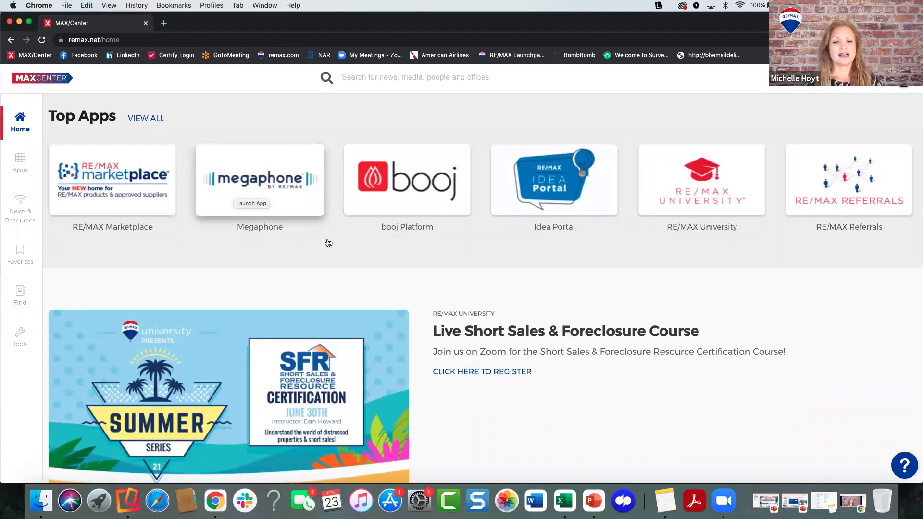
scroll(411, 271, "down", 1)
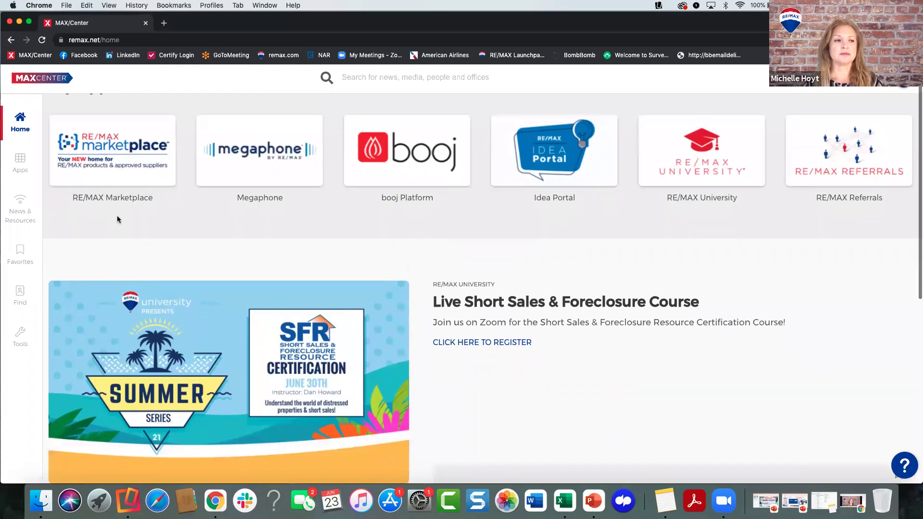
scroll(419, 363, "down", 5)
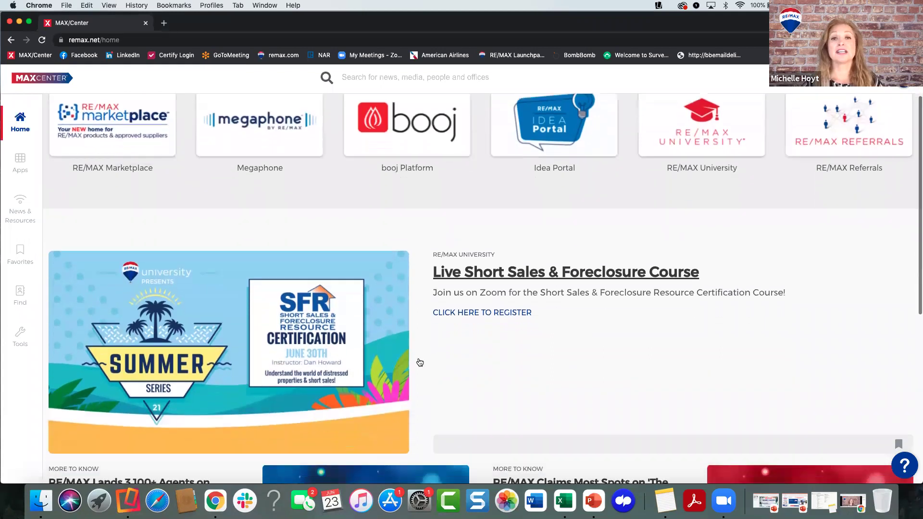
scroll(419, 362, "down", 3)
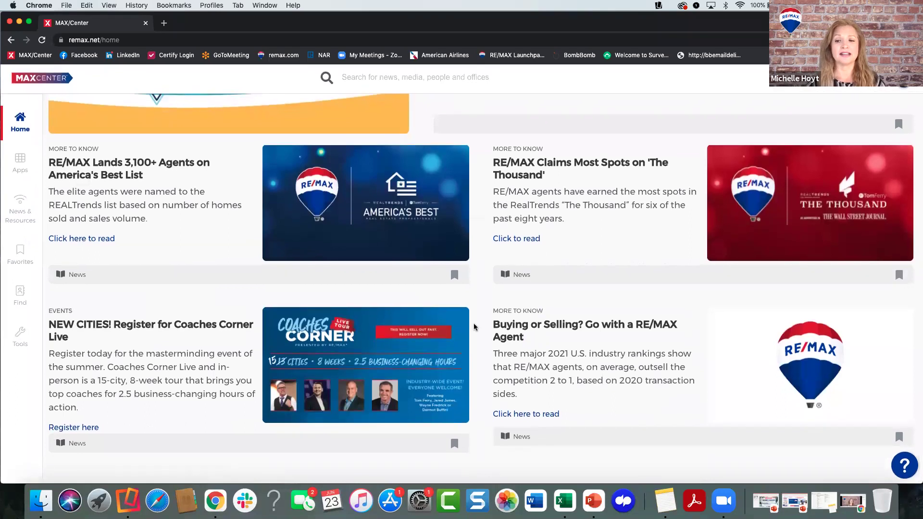
scroll(474, 327, "up", 8)
scroll(474, 327, "up", 1)
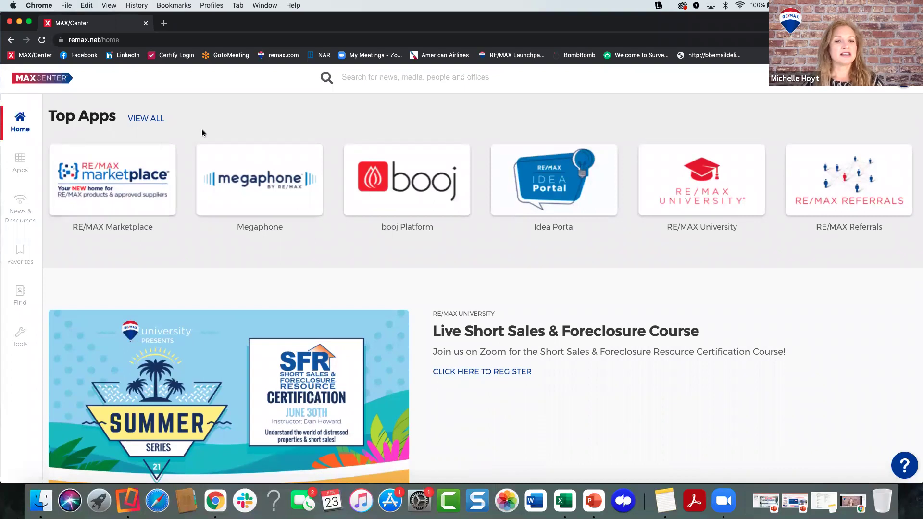
Open the MAX/Center Apps page and switch to the All tab.
left_click(21, 160)
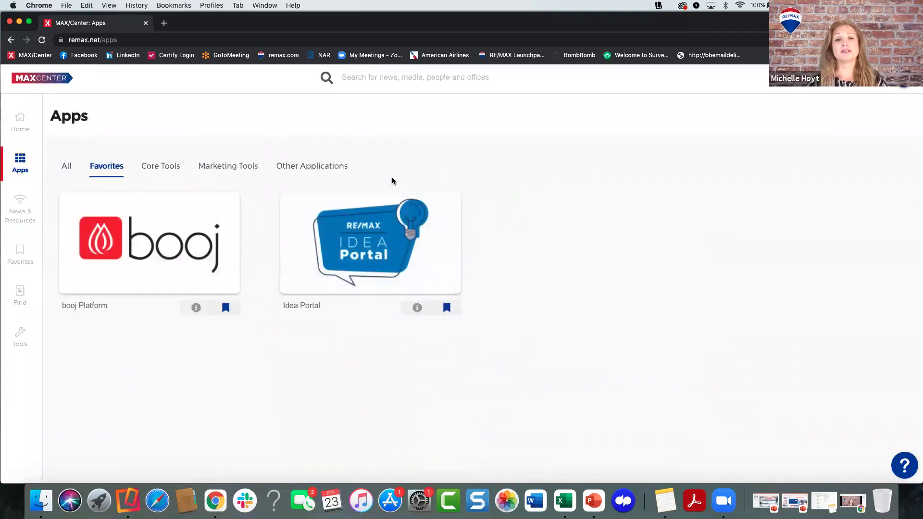
left_click(66, 169)
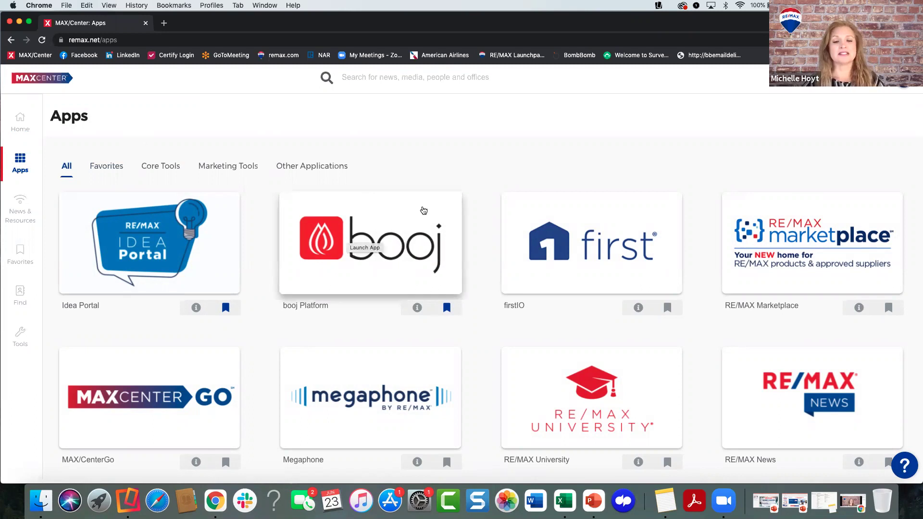
Launch booj Platform, dismiss the maintenance notice, and open the account menu on the Dashboard.
left_click(407, 219)
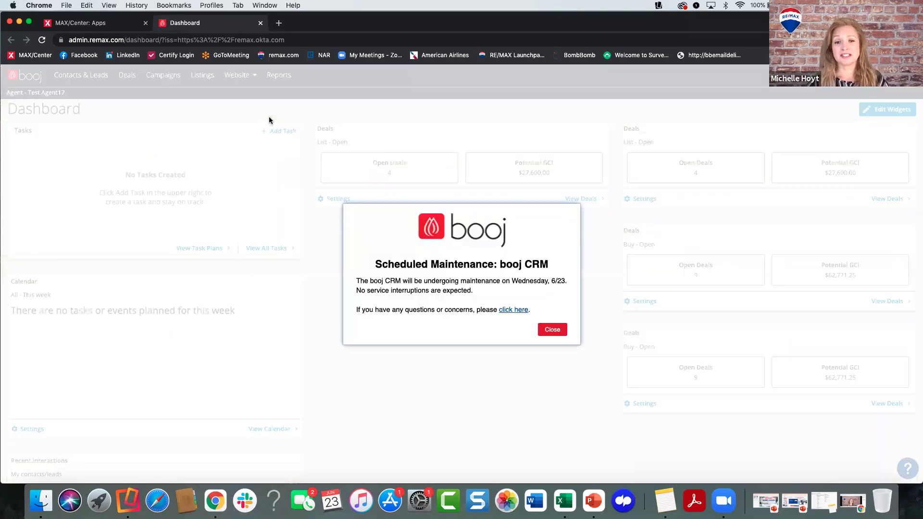
left_click(552, 330)
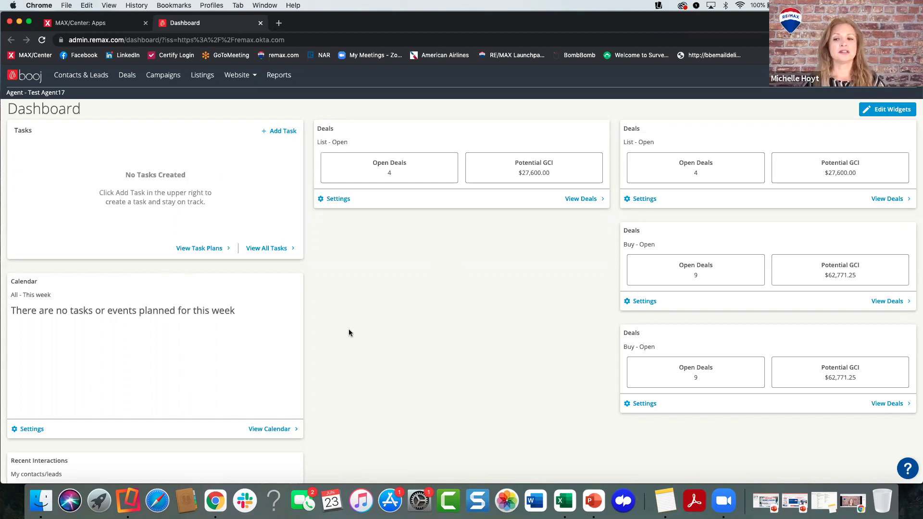
scroll(316, 351, "down", 5)
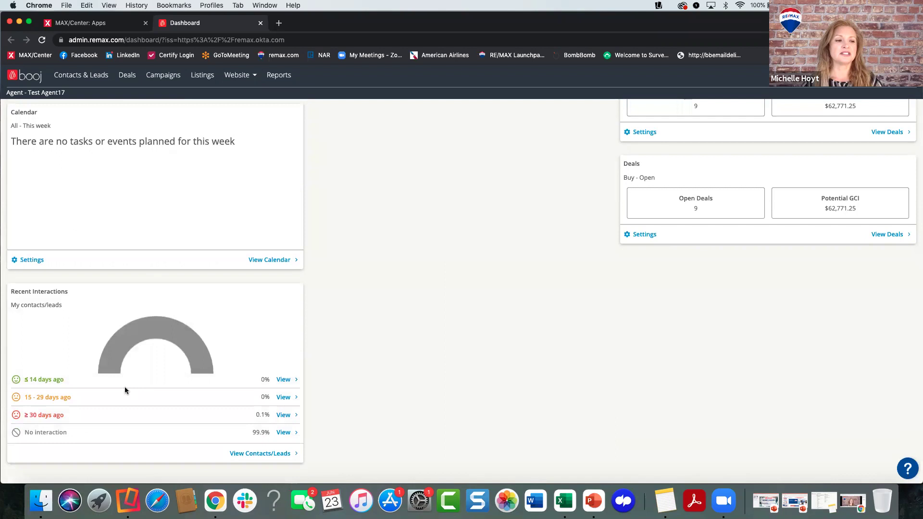
scroll(179, 336, "up", 5)
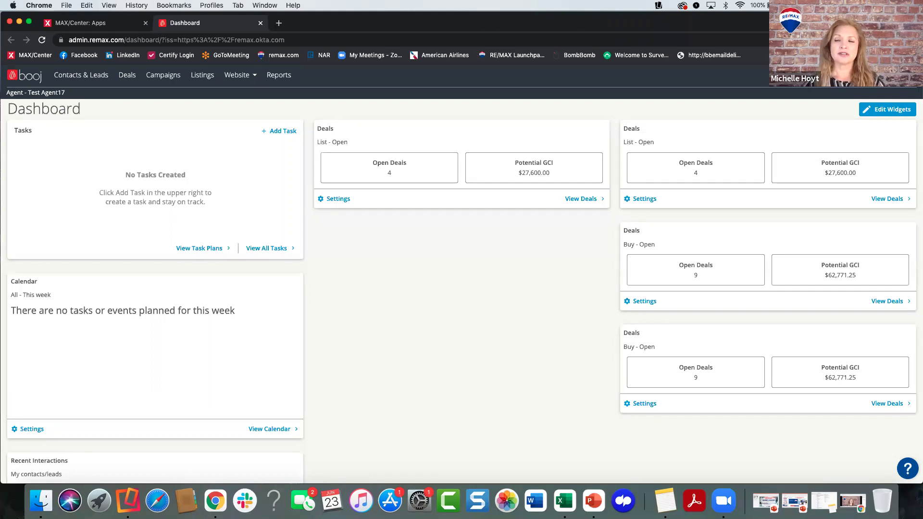
left_click(903, 75)
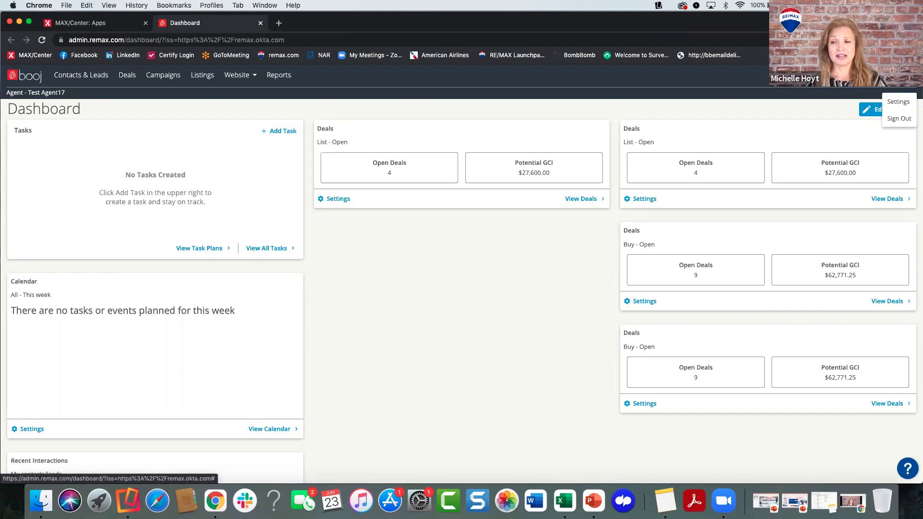
Go to the CRM Settings and choose Contacts & Leads from the Settings Pages list.
left_click(898, 101)
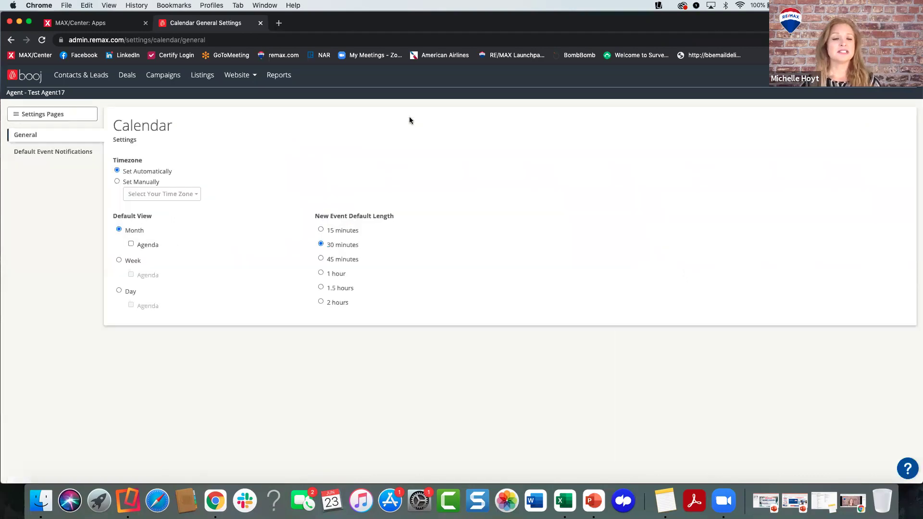
left_click(42, 113)
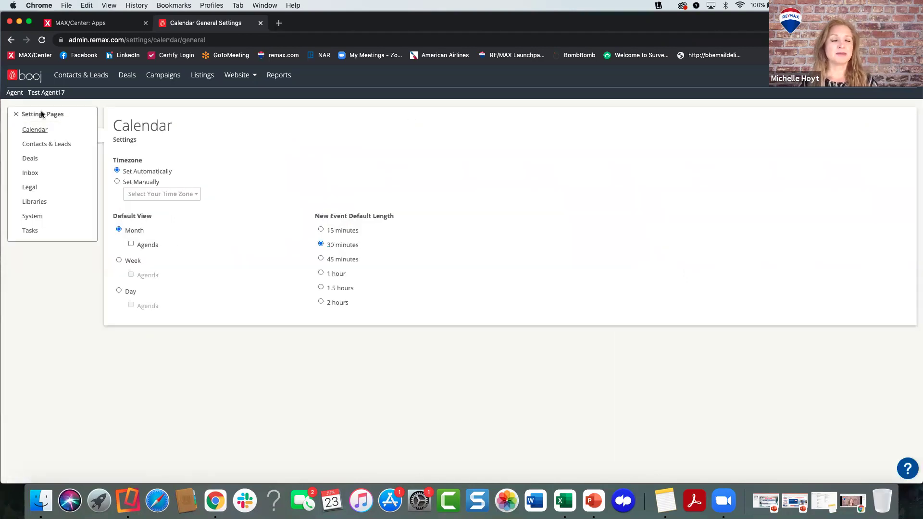
left_click(17, 114)
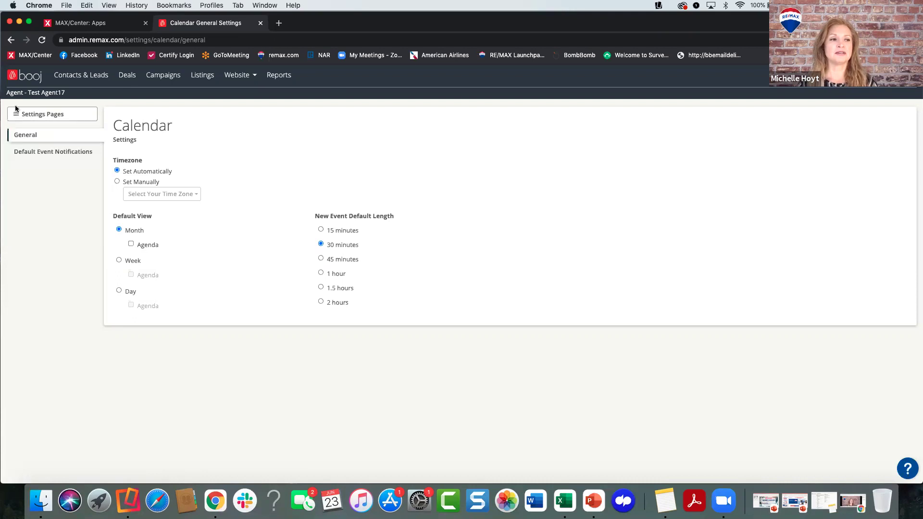
left_click(18, 115)
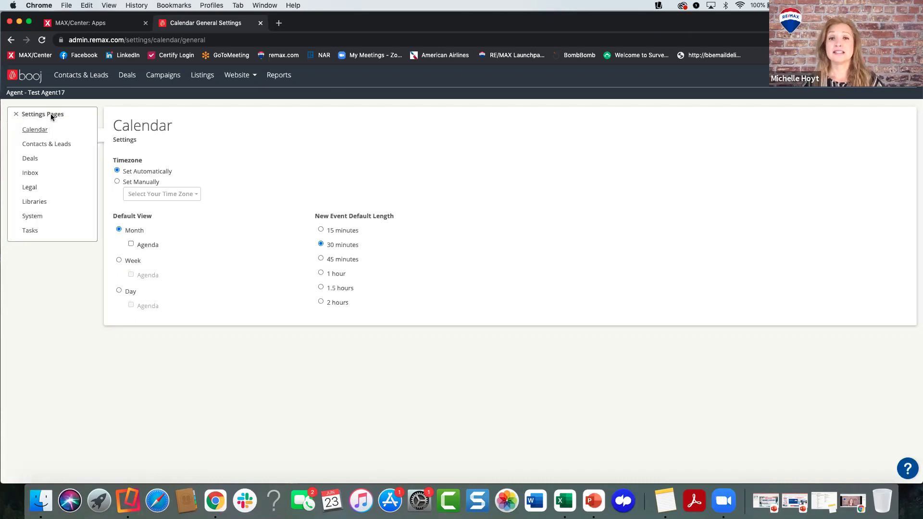
left_click(51, 146)
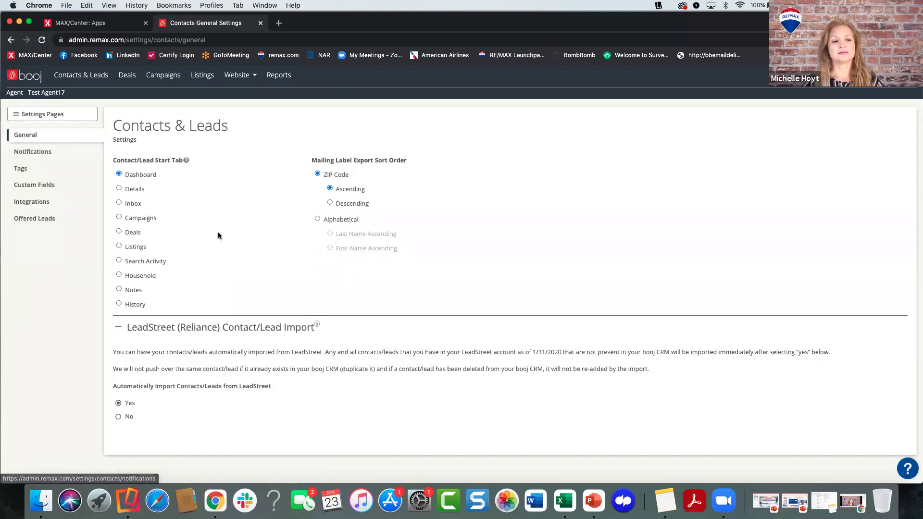
Show the Contacts & Leads Notifications page with its app, email, web and text alerts.
left_click(44, 153)
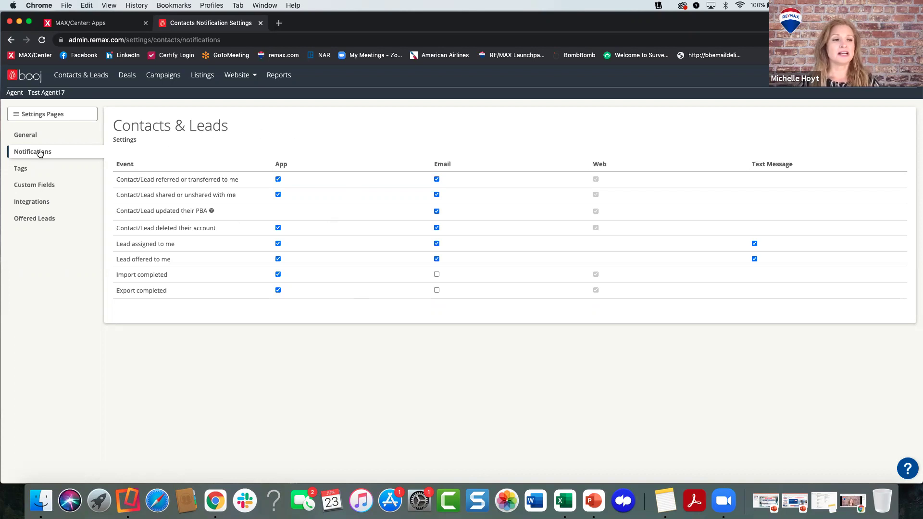
Show the Contacts & Leads Tags page listing all 72 tags.
left_click(26, 169)
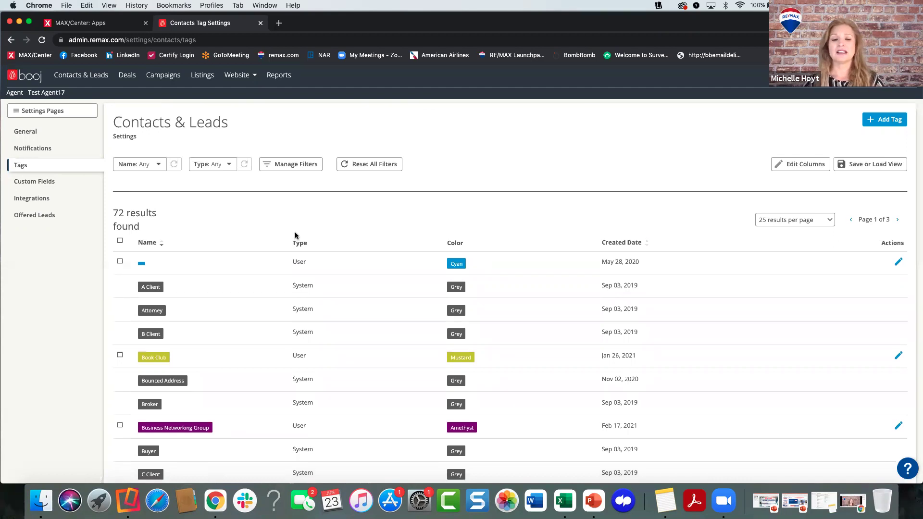
scroll(282, 239, "down", 1)
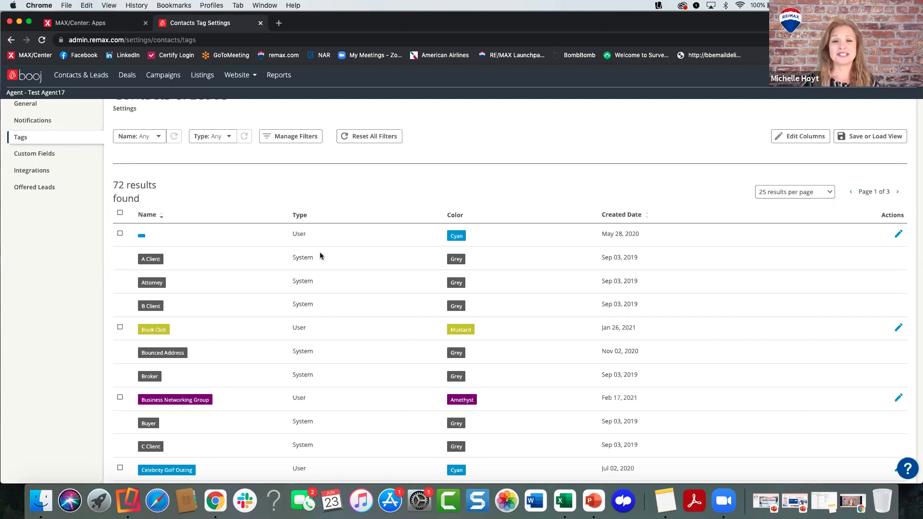
scroll(321, 256, "down", 1)
scroll(320, 255, "down", 1)
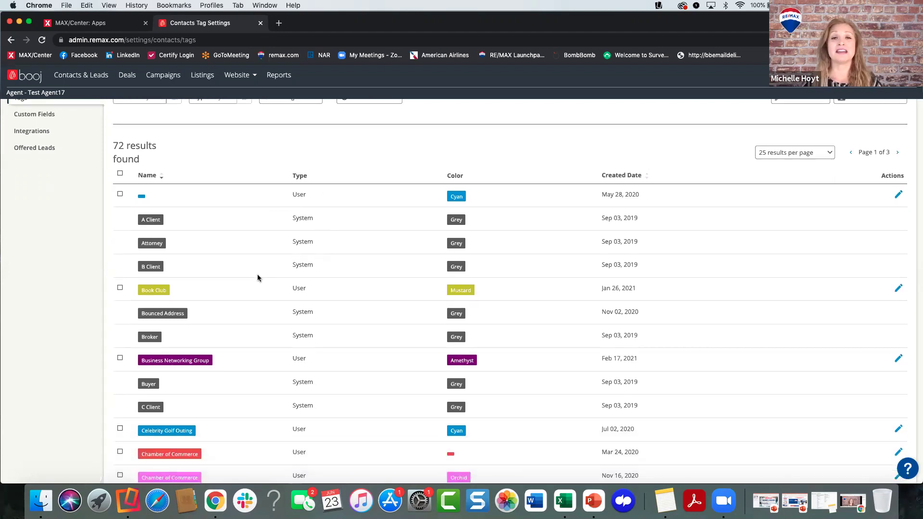
scroll(257, 277, "down", 2)
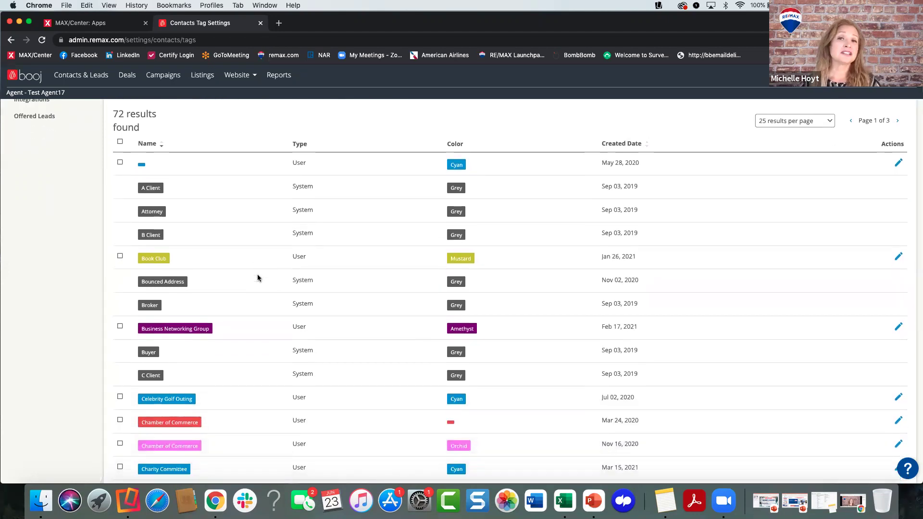
scroll(258, 277, "up", 1)
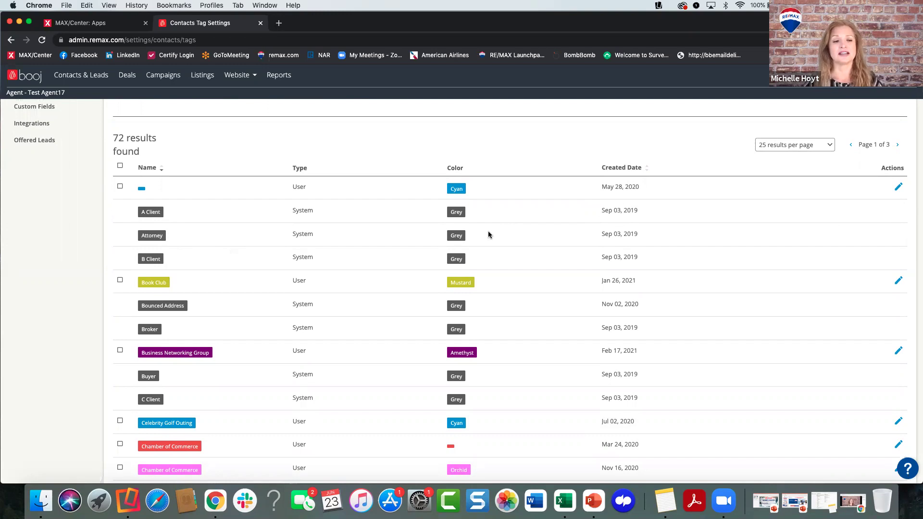
scroll(489, 234, "down", 2)
scroll(488, 235, "up", 1)
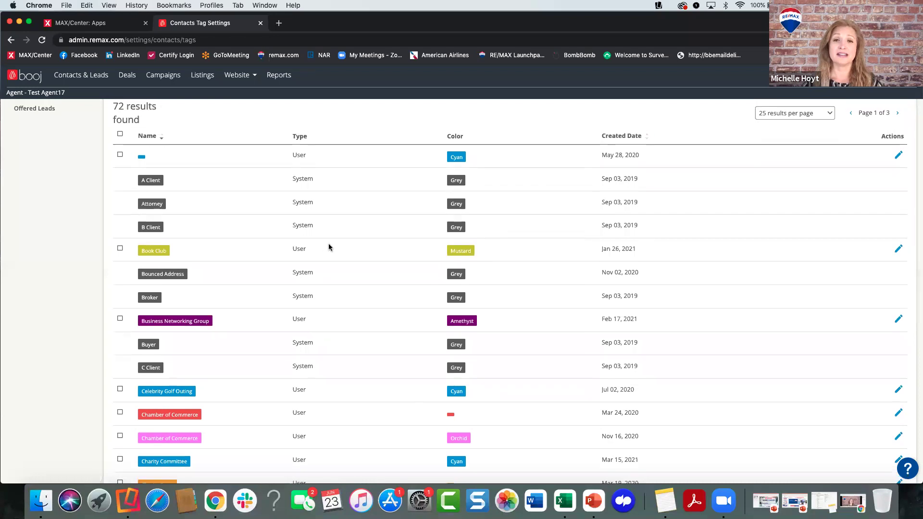
scroll(328, 247, "up", 1)
scroll(329, 247, "up", 1)
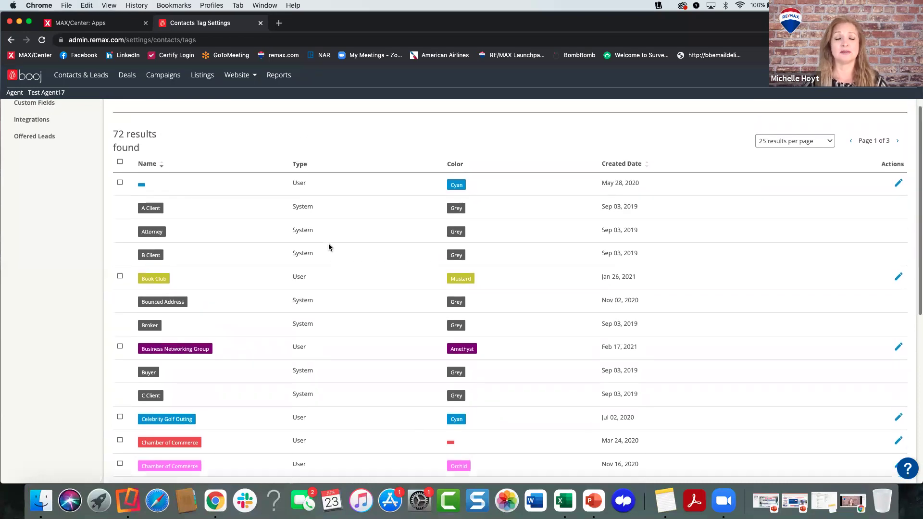
scroll(329, 247, "up", 2)
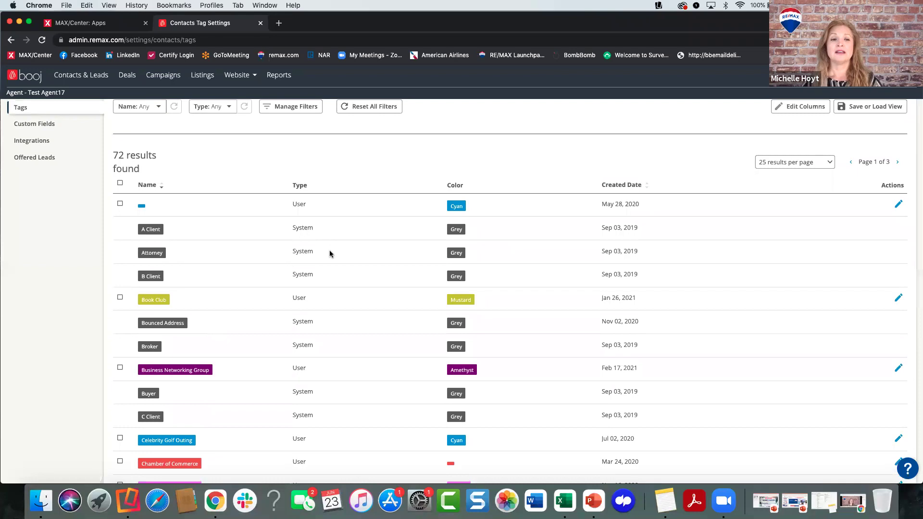
scroll(329, 251, "up", 1)
scroll(196, 288, "down", 6)
scroll(191, 318, "down", 8)
scroll(191, 311, "up", 2)
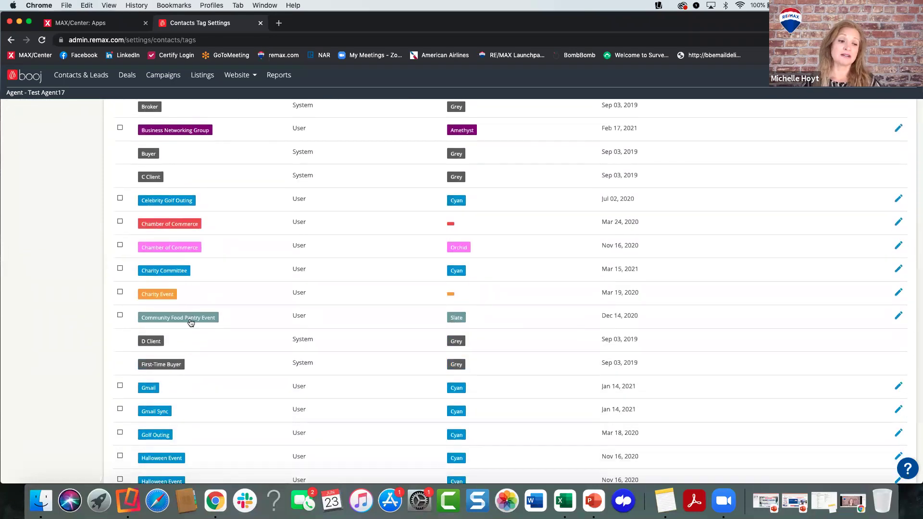
scroll(191, 323, "down", 4)
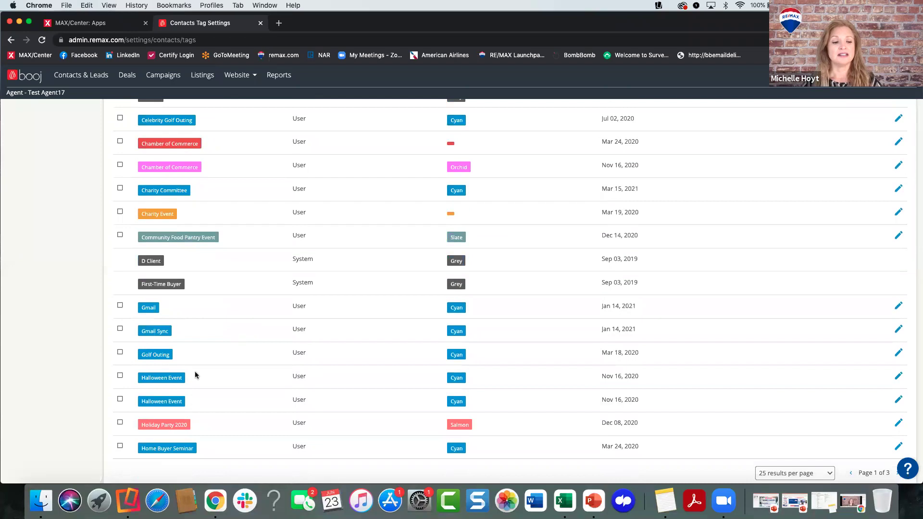
scroll(197, 360, "up", 15)
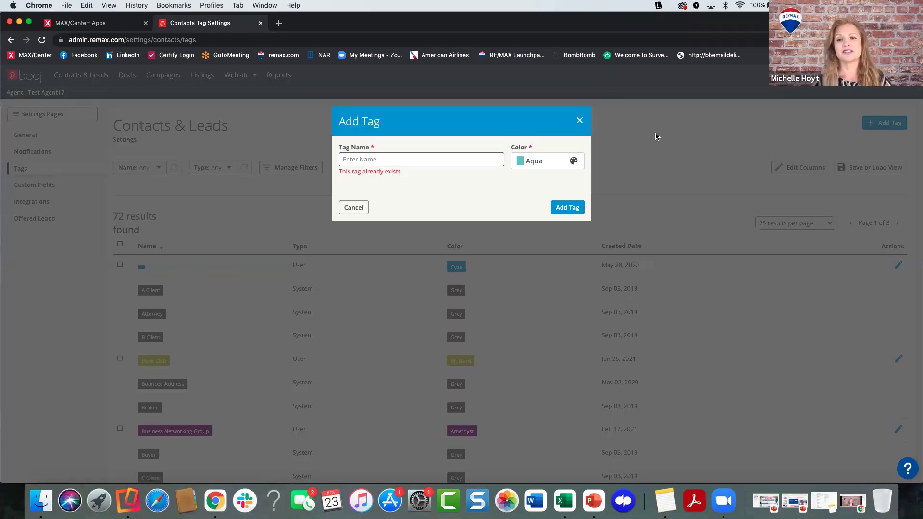
Create a Magenta contact tag named 'High School Reunion Group'.
left_click(885, 123)
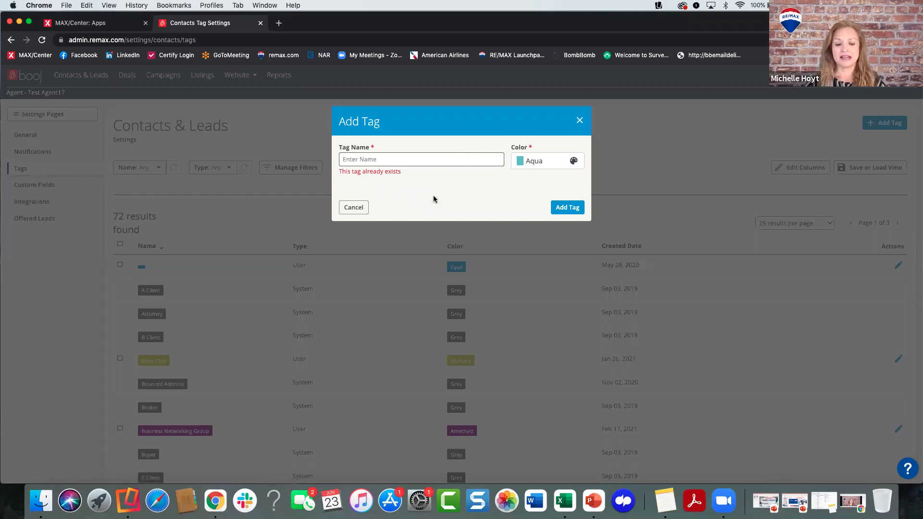
type("High School Re")
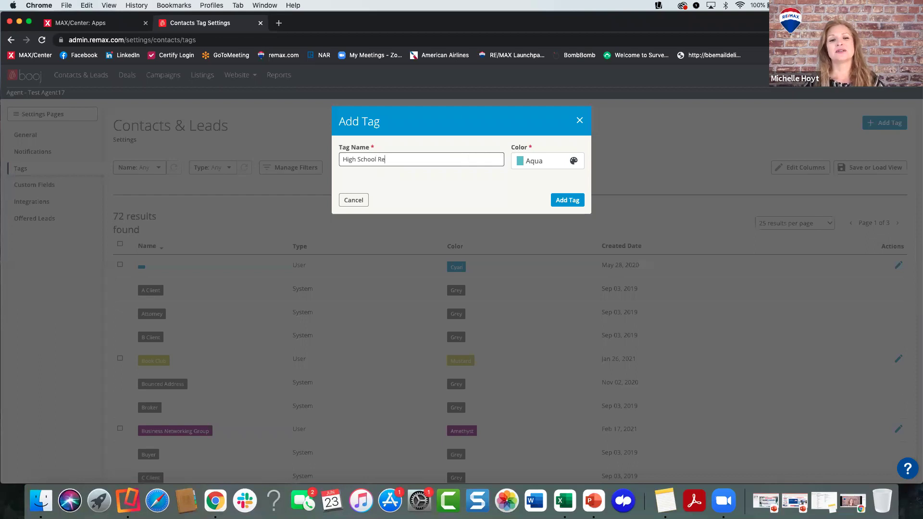
type("um")
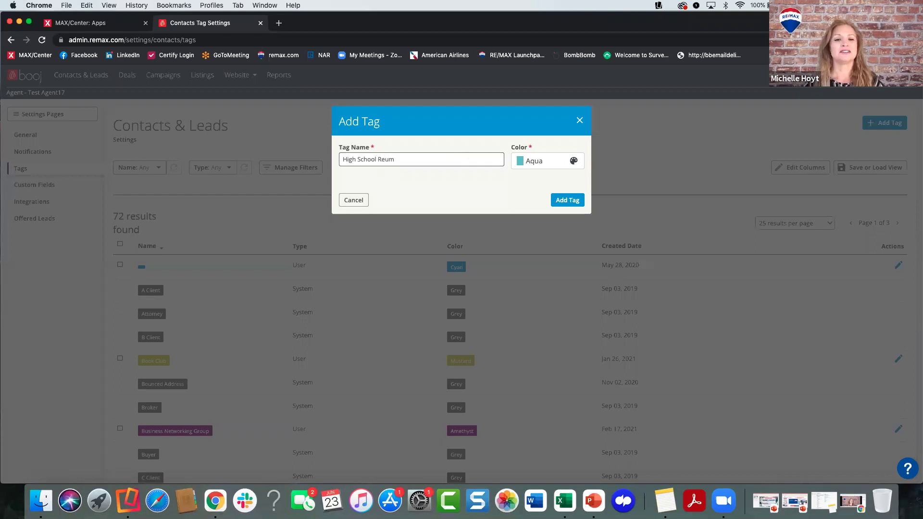
type("ion Group")
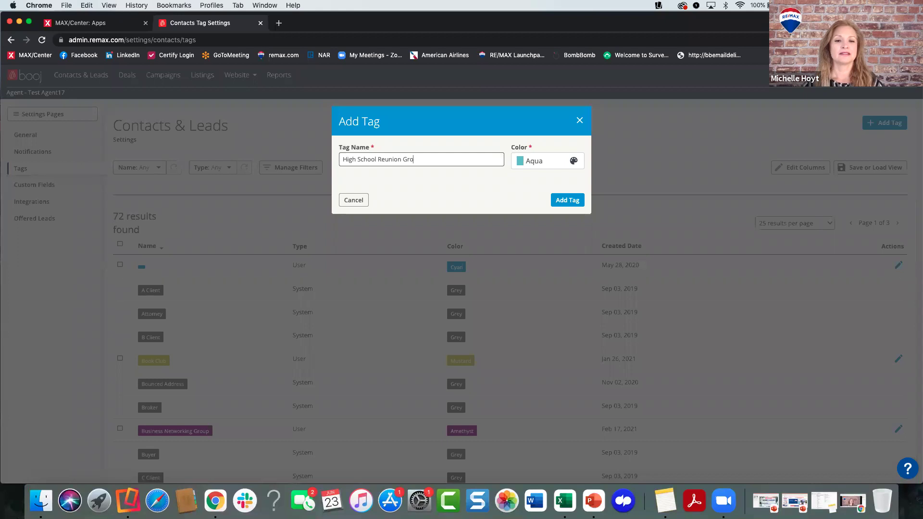
left_click(536, 161)
scroll(542, 242, "down", 3)
scroll(544, 242, "down", 4)
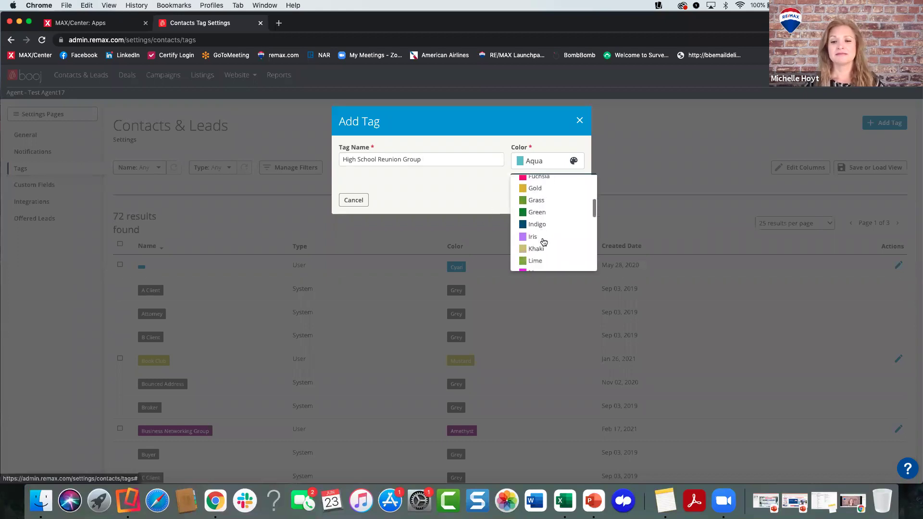
left_click(540, 226)
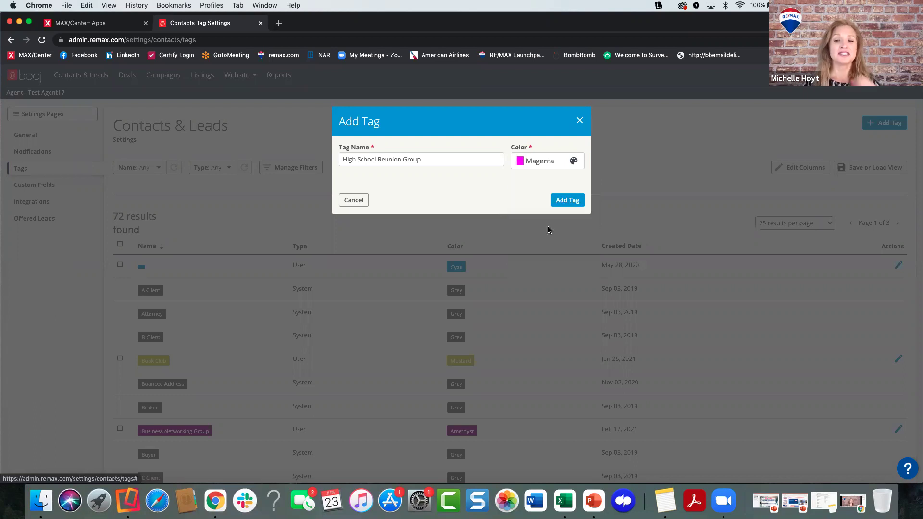
left_click(562, 201)
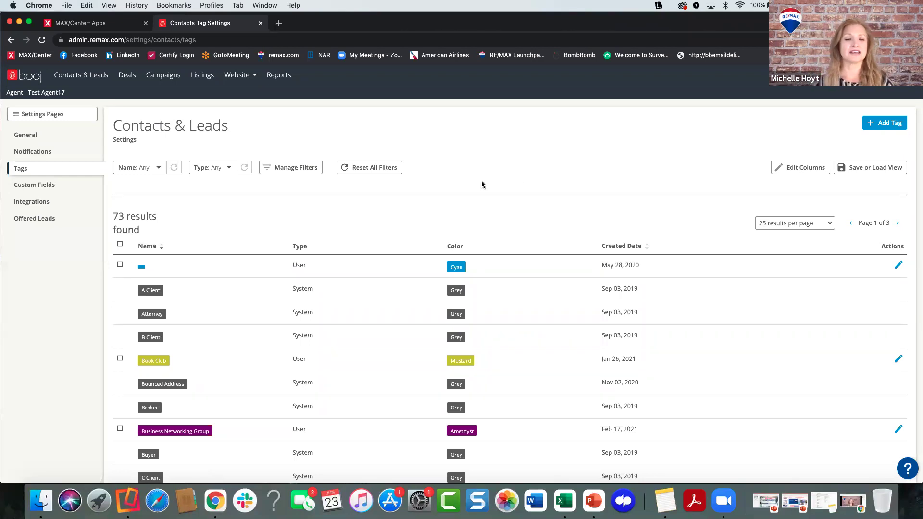
scroll(261, 265, "down", 10)
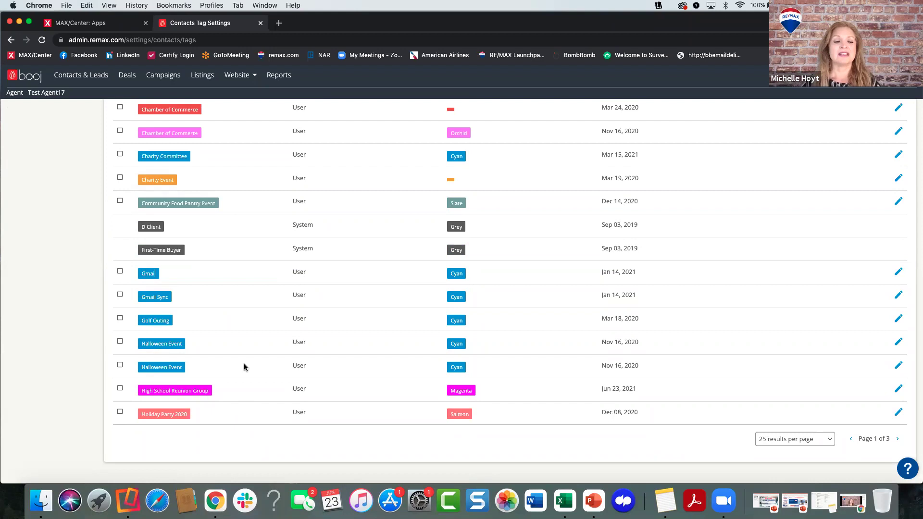
scroll(249, 323, "up", 2)
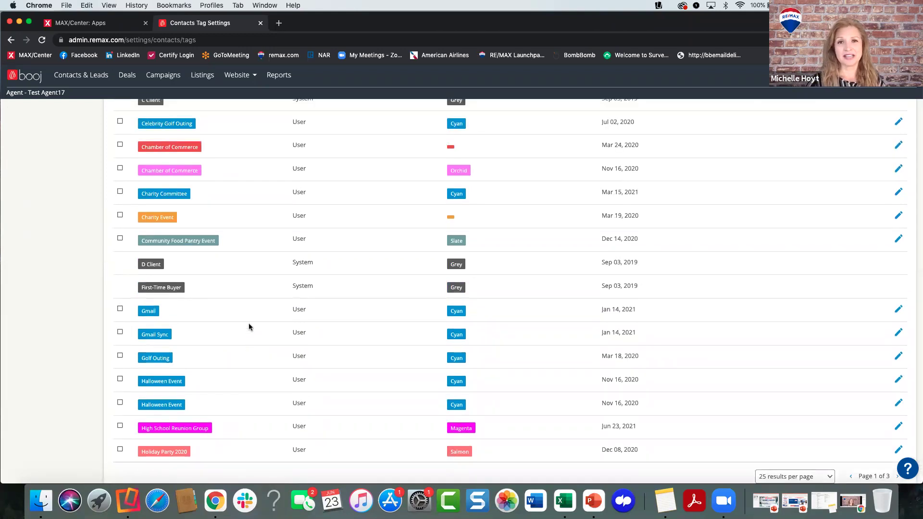
scroll(268, 280, "up", 15)
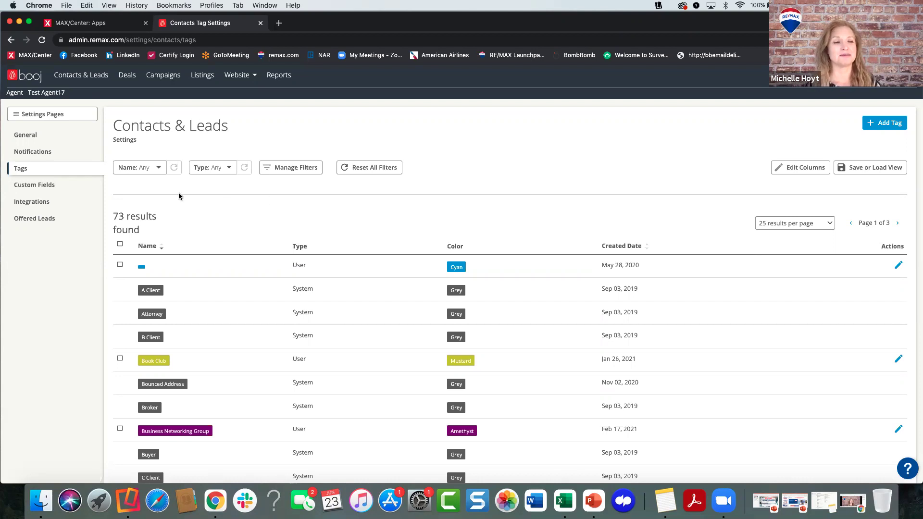
Go to the Contacts & Leads Custom Fields settings page from the Settings sidebar.
left_click(39, 186)
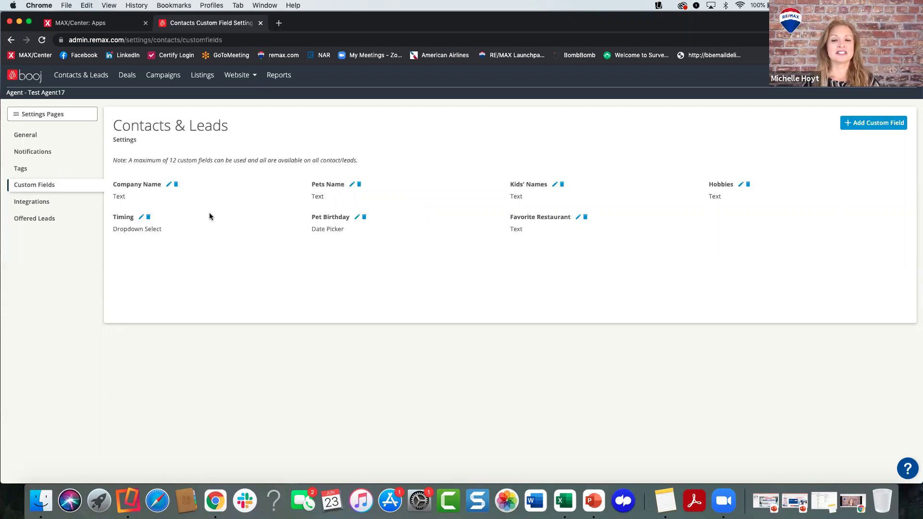
Delete the Timing custom field and confirm the removal.
left_click(148, 218)
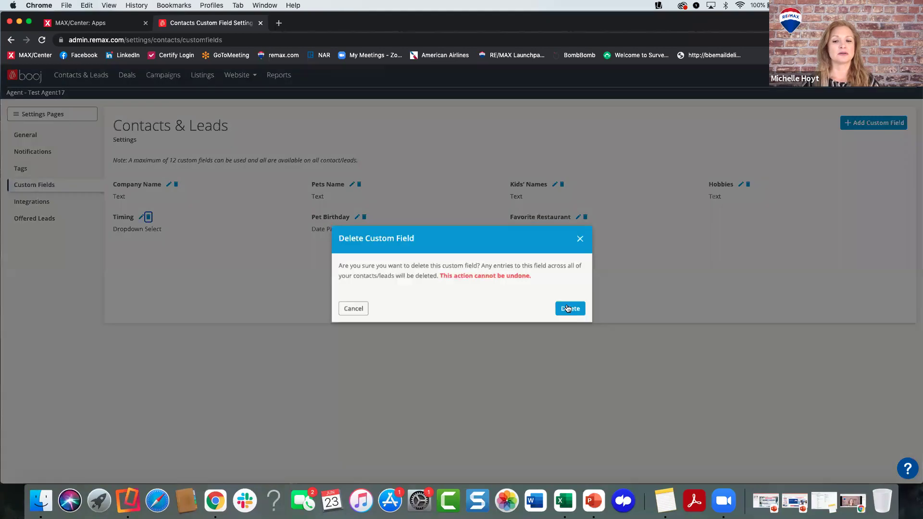
left_click(569, 309)
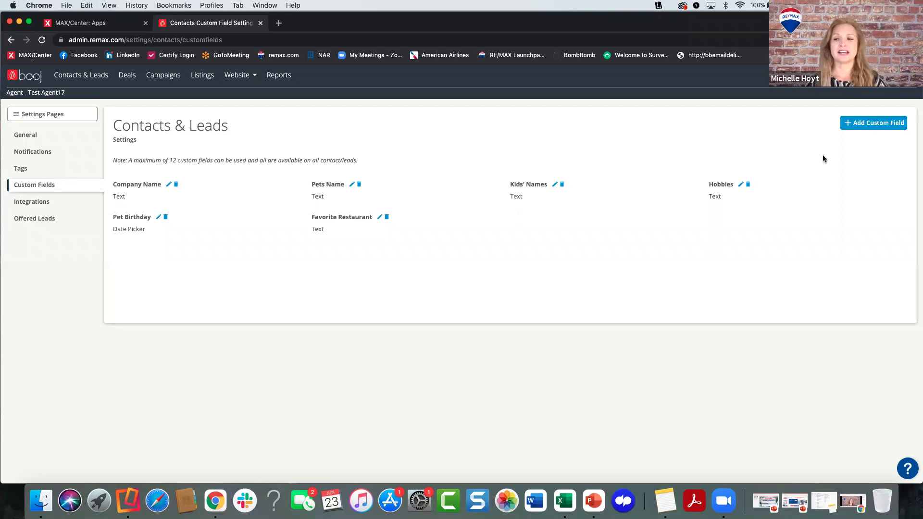
Start a new custom field named Timing of type Dropdown Select.
left_click(853, 124)
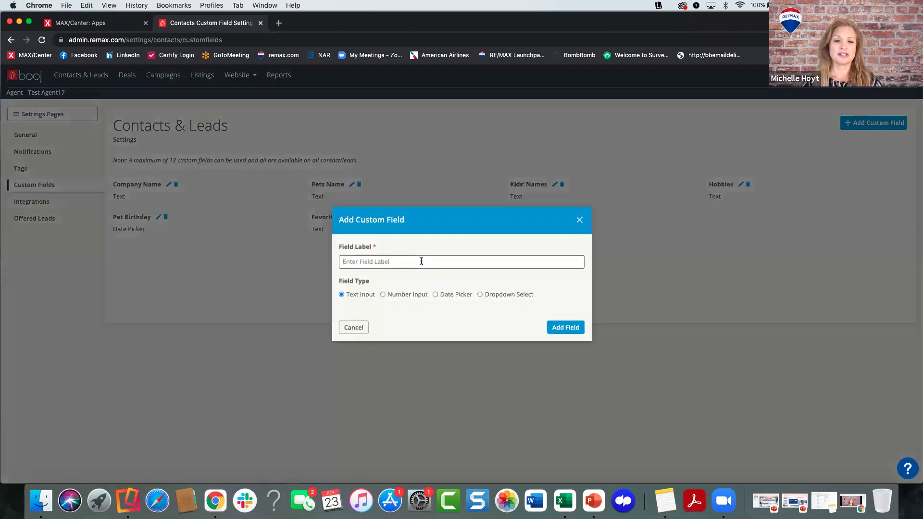
type("Timing")
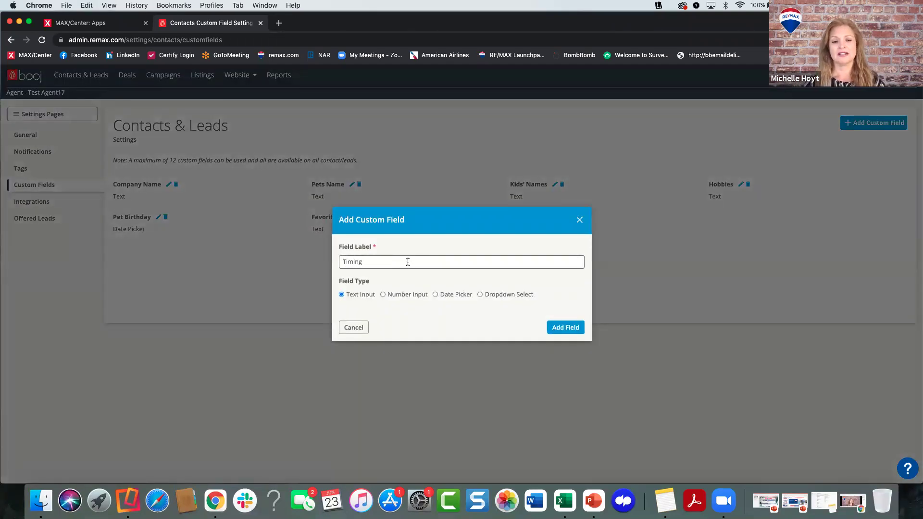
left_click(479, 294)
left_click(570, 327)
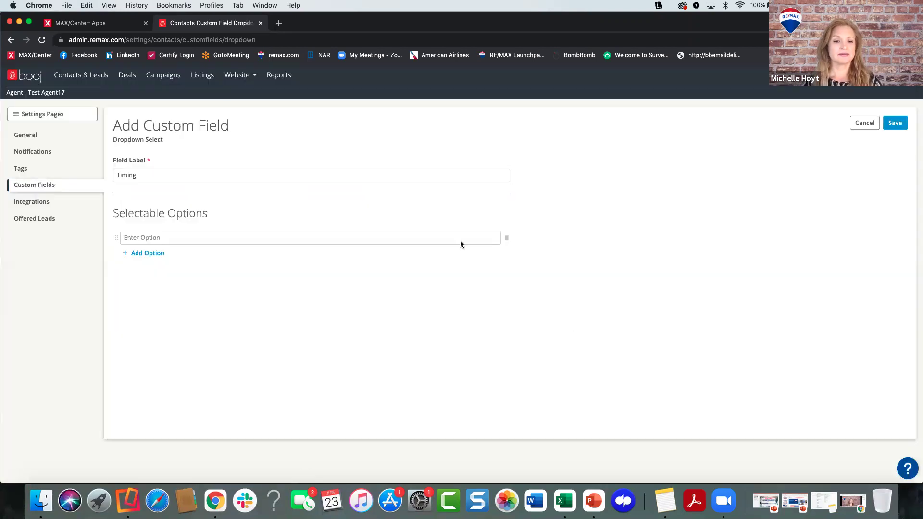
Enter the first two dropdown options, 0-30 Days and 30- 60 Days.
left_click(181, 241)
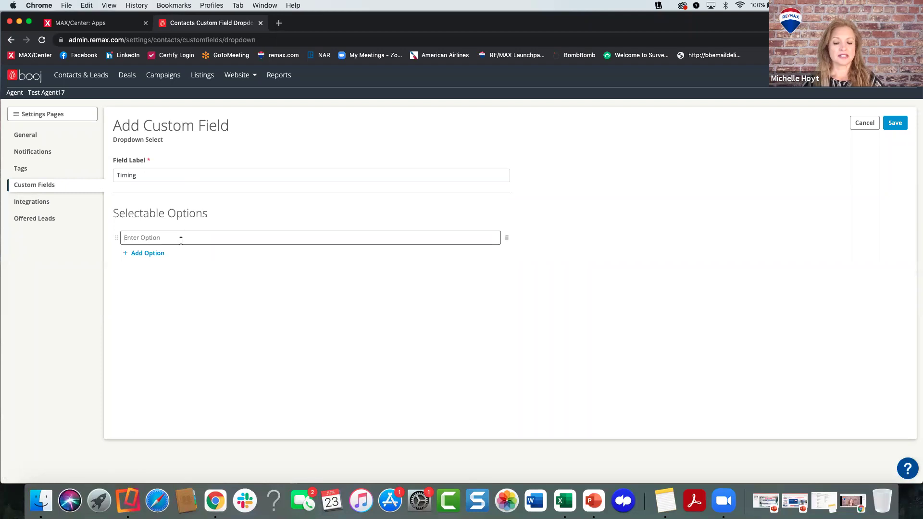
type("0-30 Days")
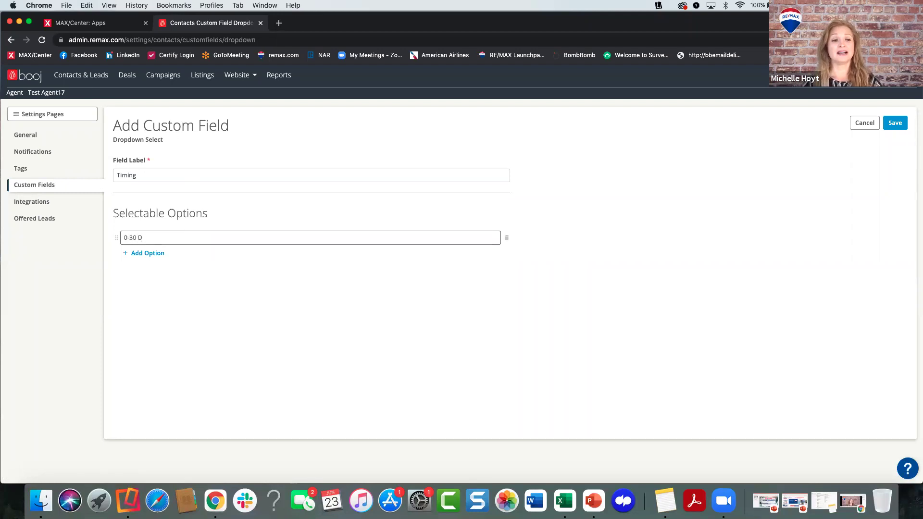
left_click(157, 253)
type("3")
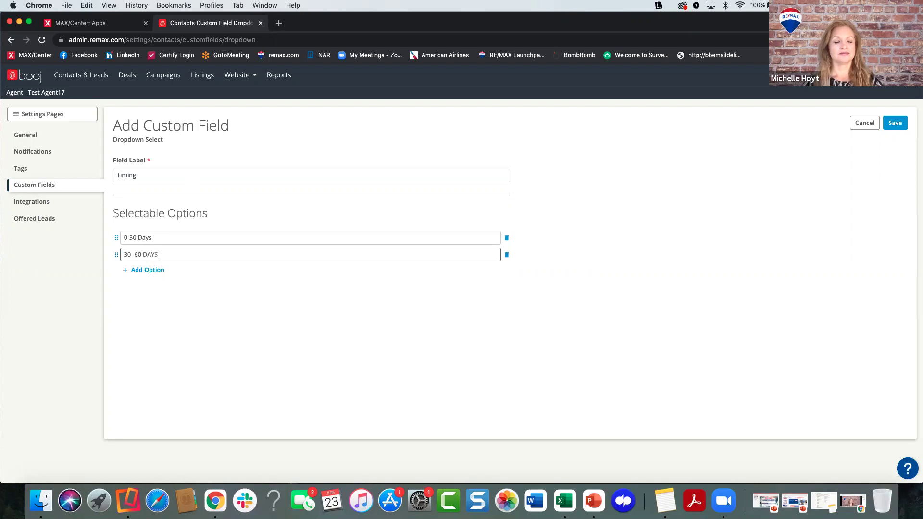
type("0- 60 Days")
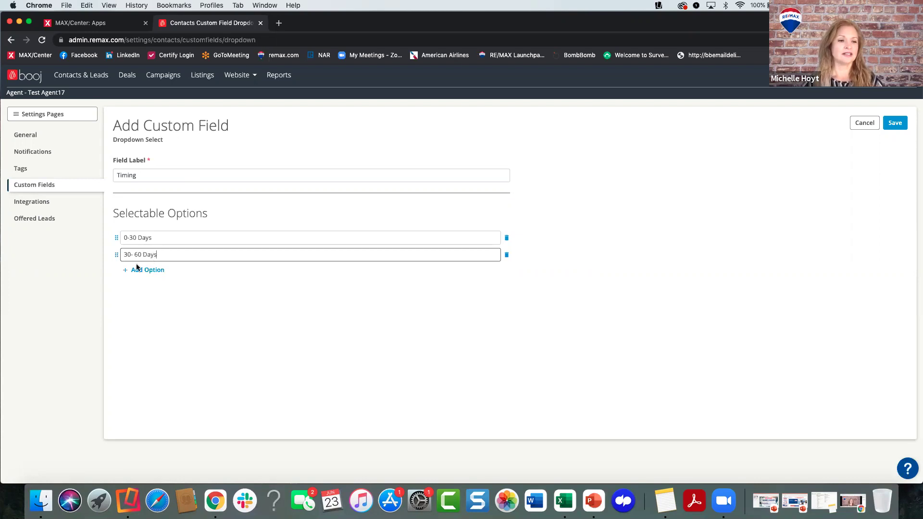
Add the third and fourth options, 60 - 90 Days and 90 -120 Days.
left_click(139, 270)
type("6")
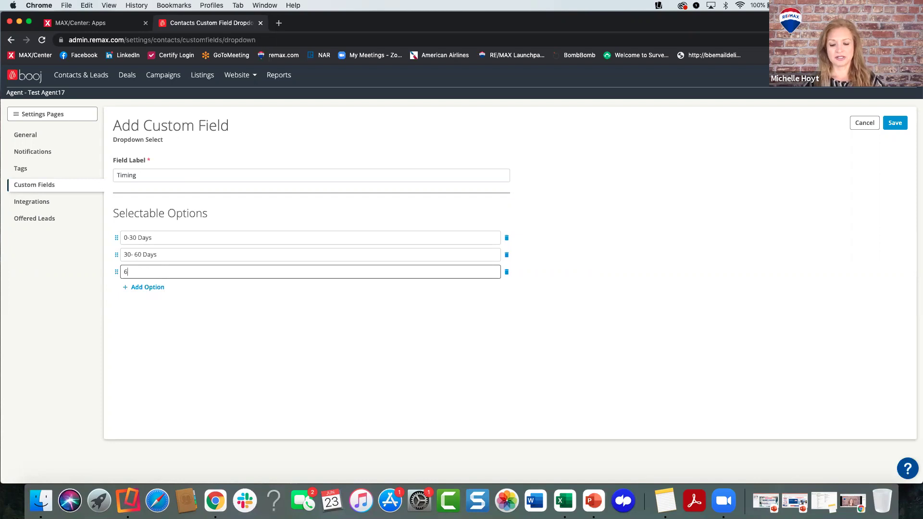
type("0 - 90 Days")
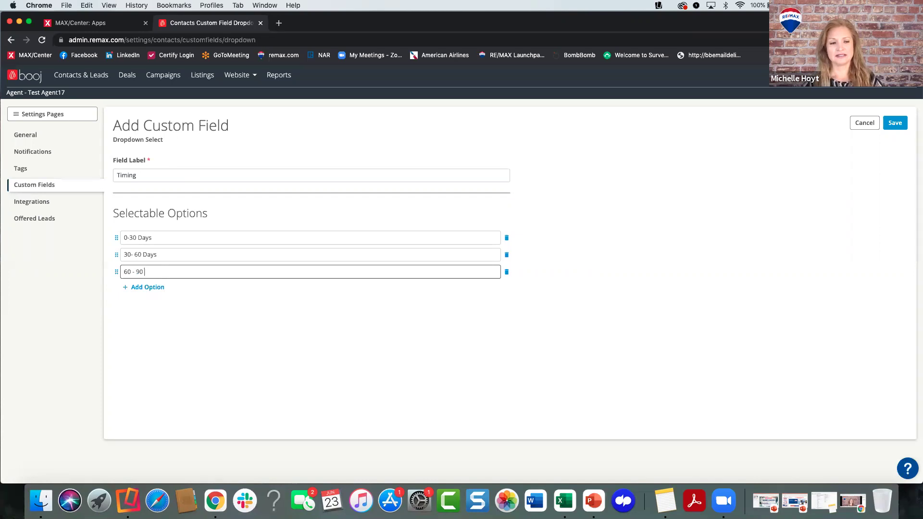
left_click(137, 287)
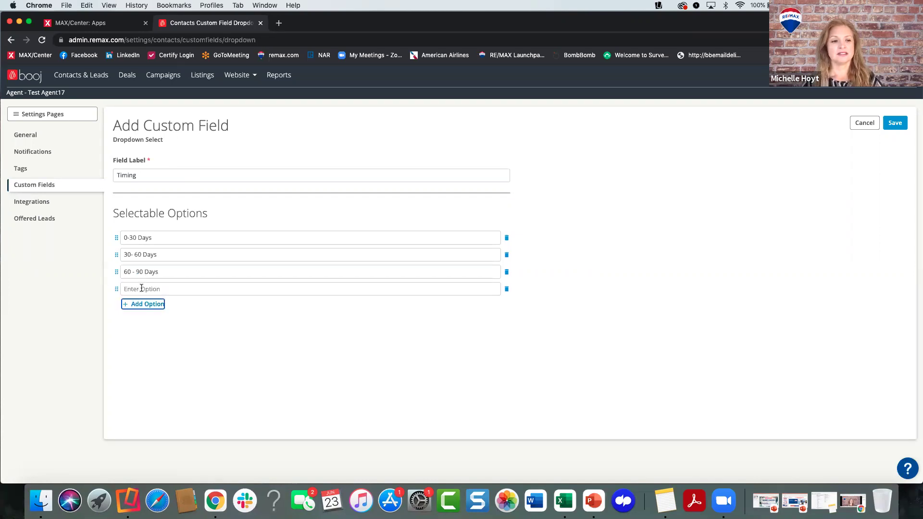
type("90 Day")
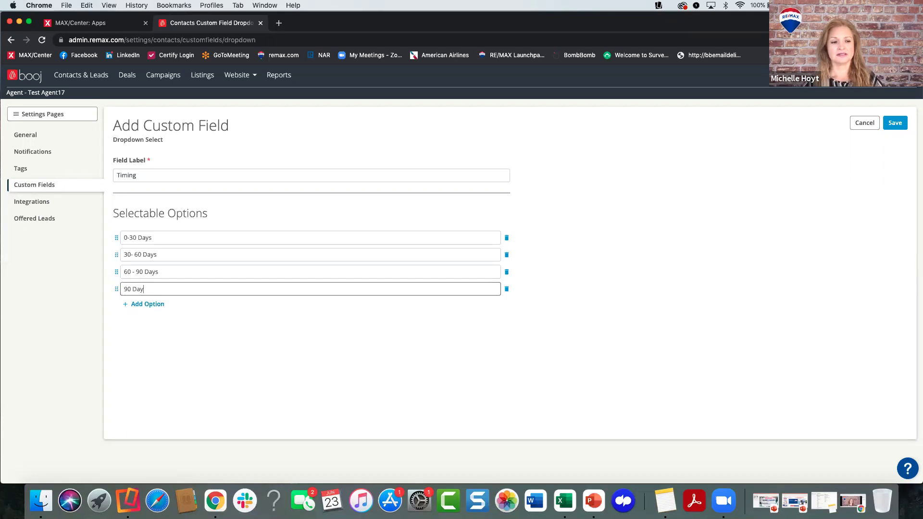
key("BackSpace")
key("BackSpace")
key("BackSpace")
type("-")
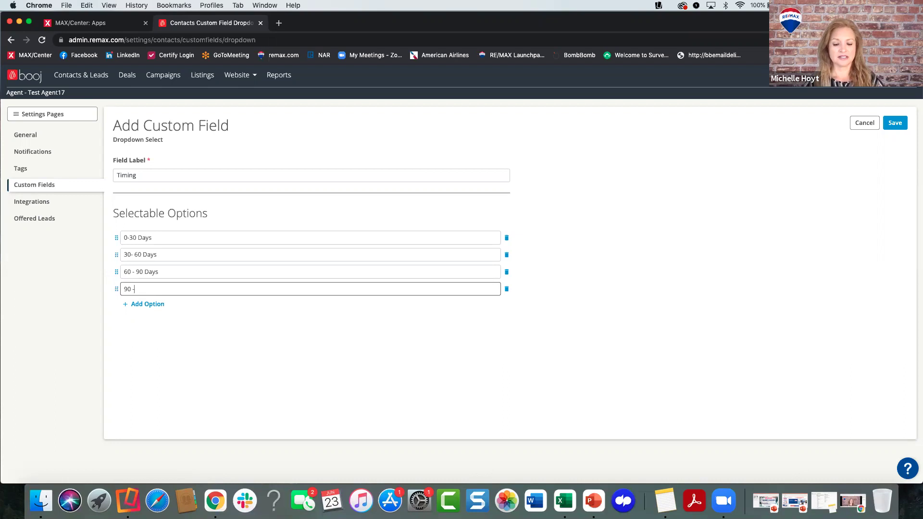
type("120 Days")
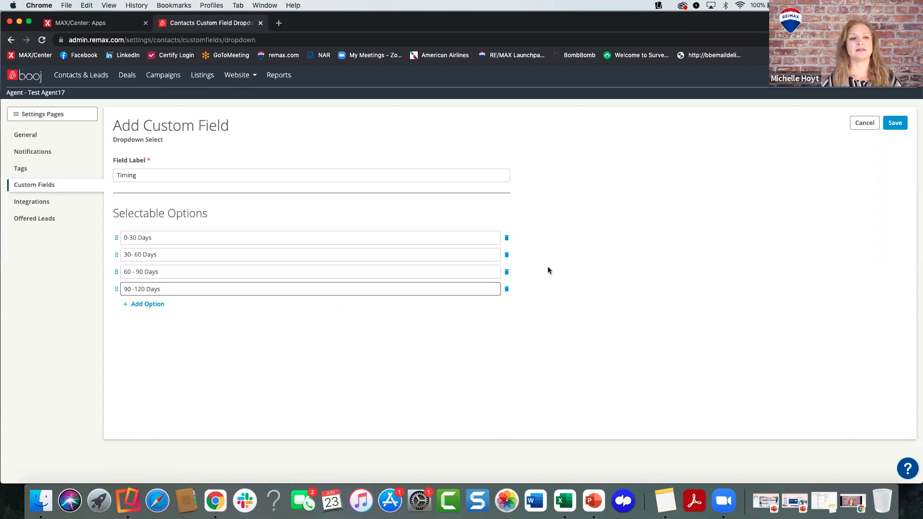
Save the Timing Dropdown Select field so the custom fields list shows seven fields.
left_click(887, 125)
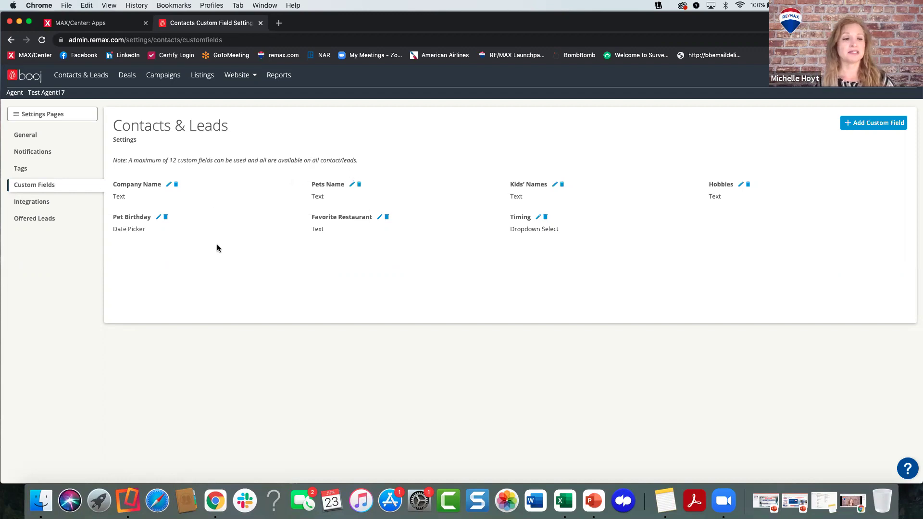
Review the Offered Leads settings, then switch to the remax.com lead routing slide in PowerPoint.
left_click(23, 221)
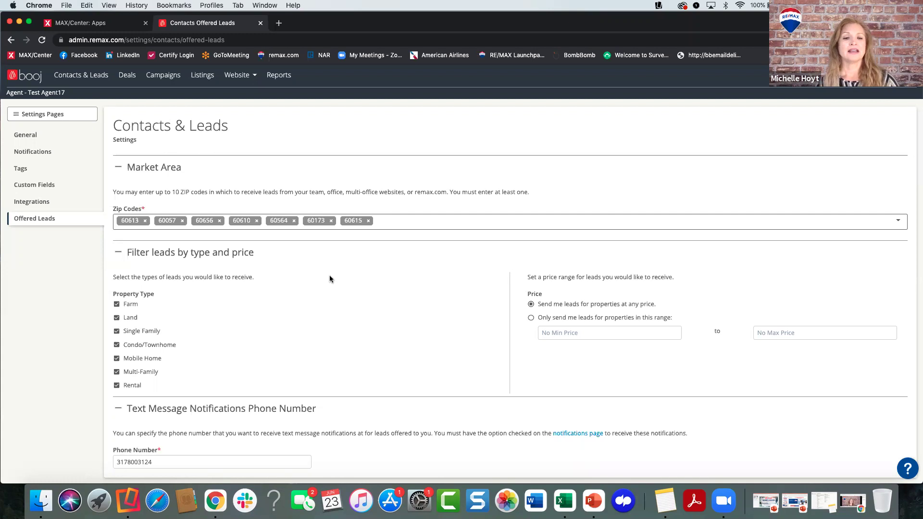
scroll(330, 279, "down", 1)
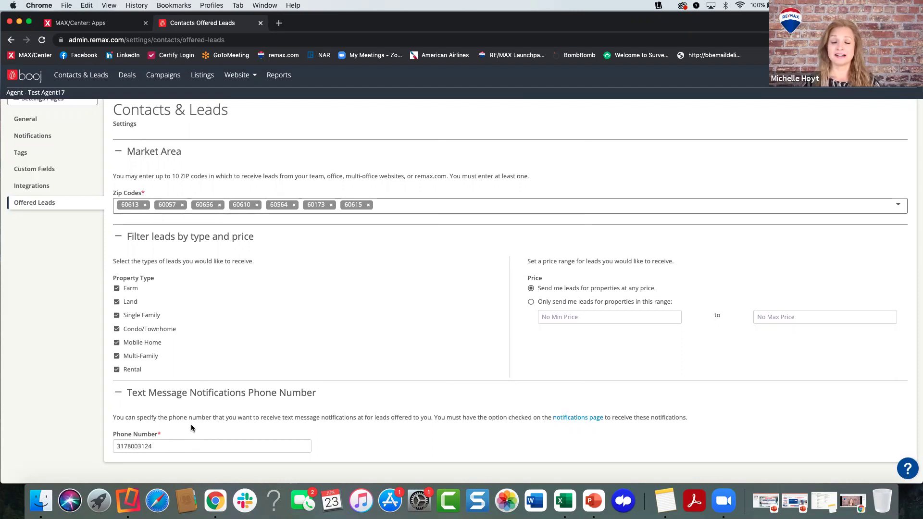
scroll(257, 365, "up", 1)
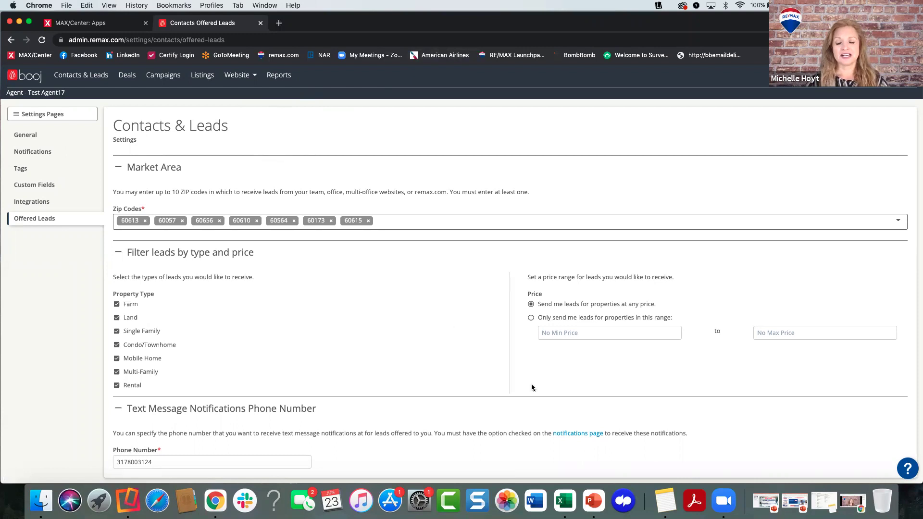
left_click(594, 498)
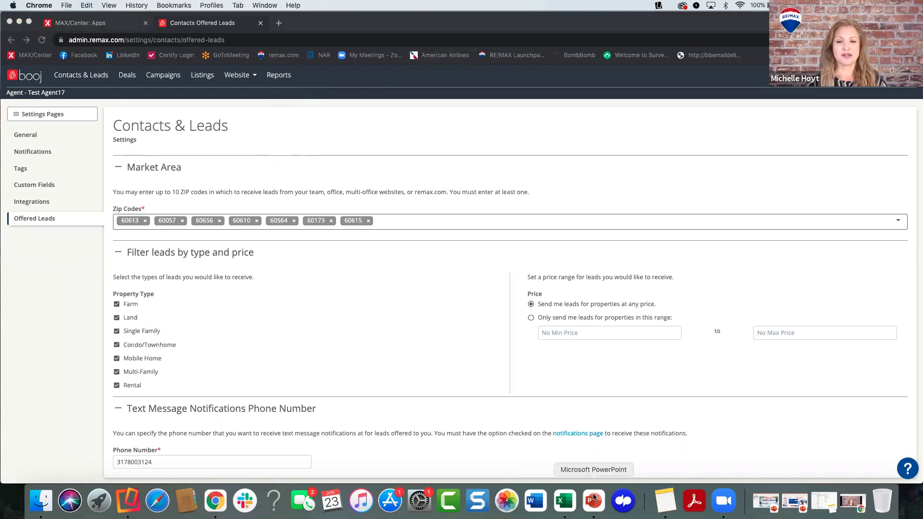
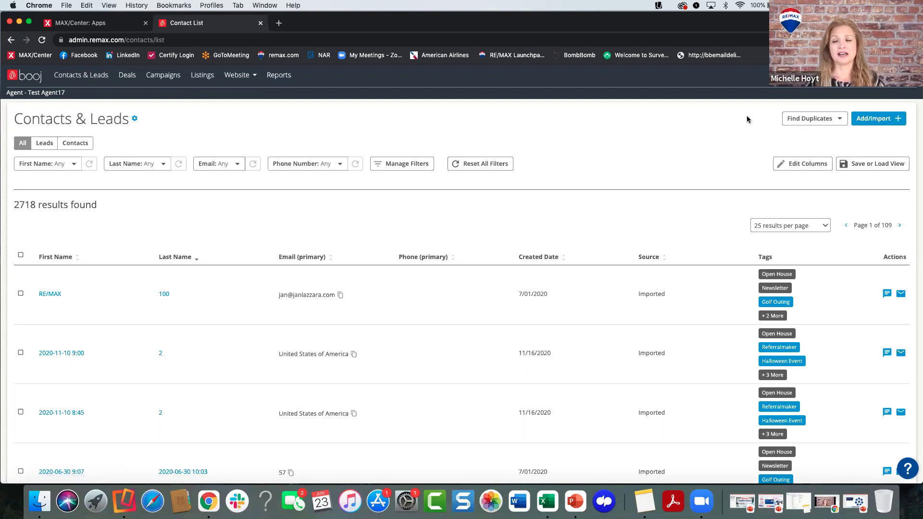
Open the new-contact form, look through it, and close it without saving.
left_click(869, 121)
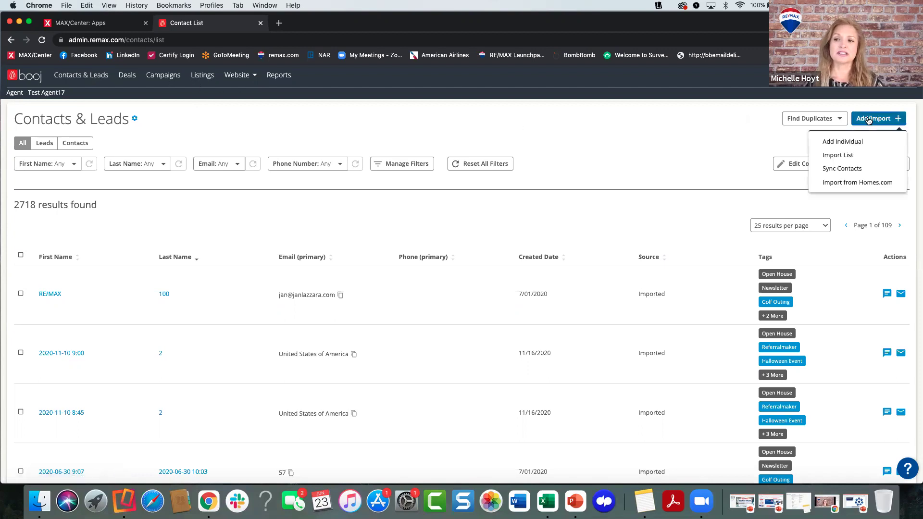
left_click(840, 140)
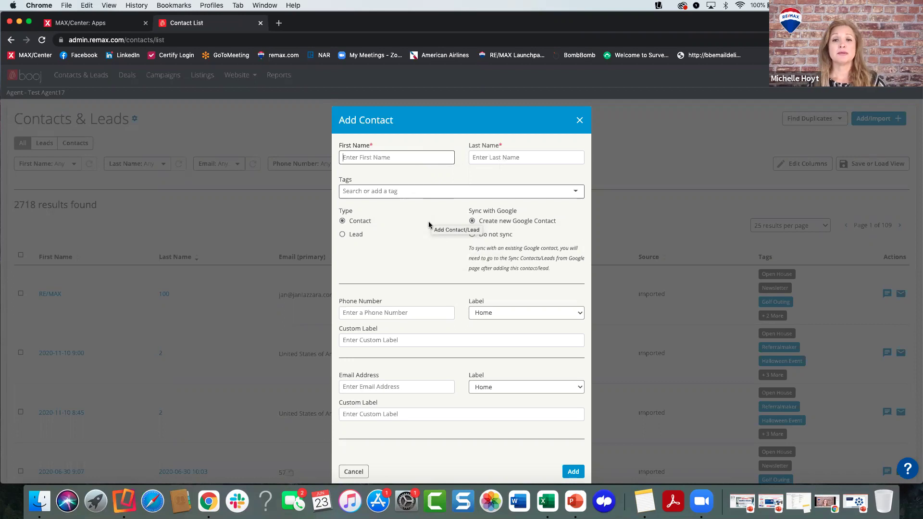
scroll(428, 221, "down", 1)
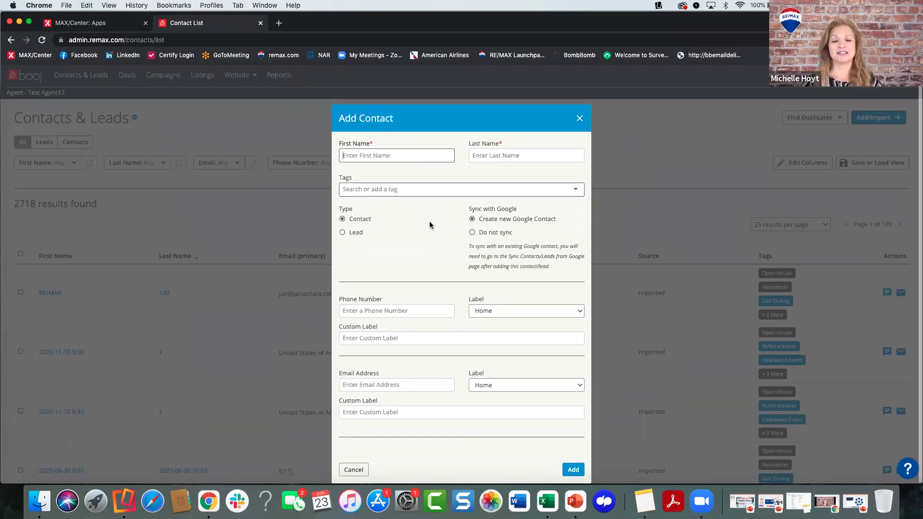
scroll(433, 361, "down", 5)
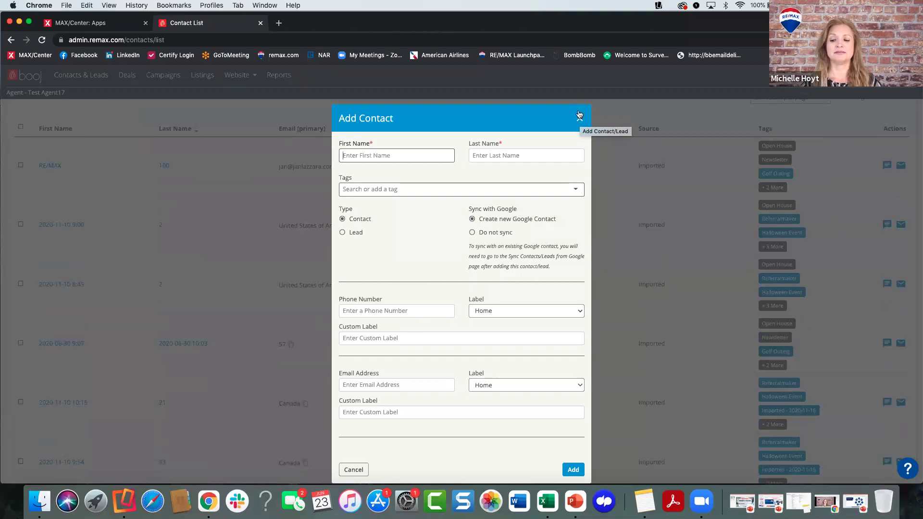
key("Escape")
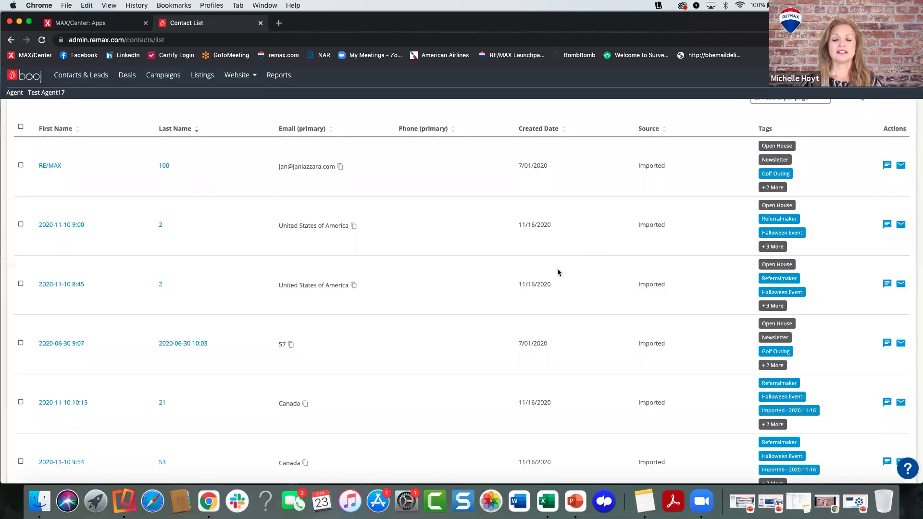
scroll(488, 228, "up", 5)
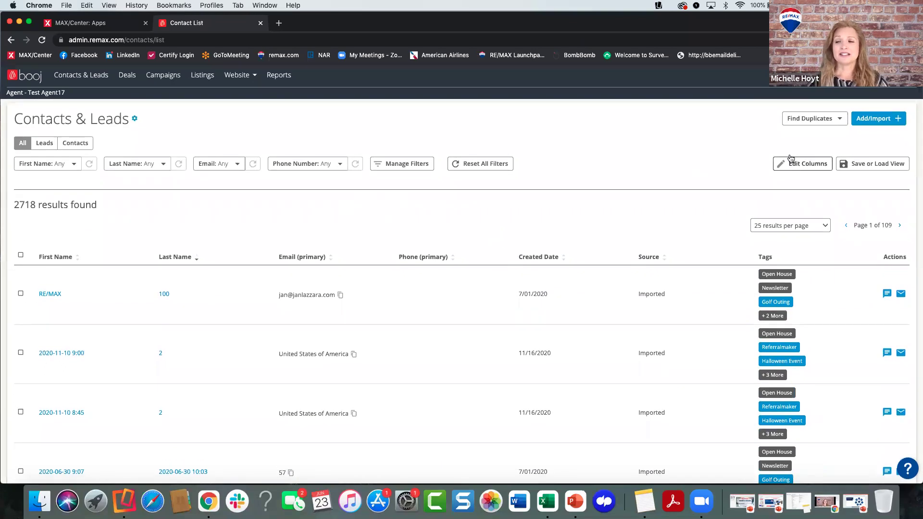
Open Import List and try Referral Maker as Previous System, then set it back to None.
left_click(863, 120)
left_click(839, 155)
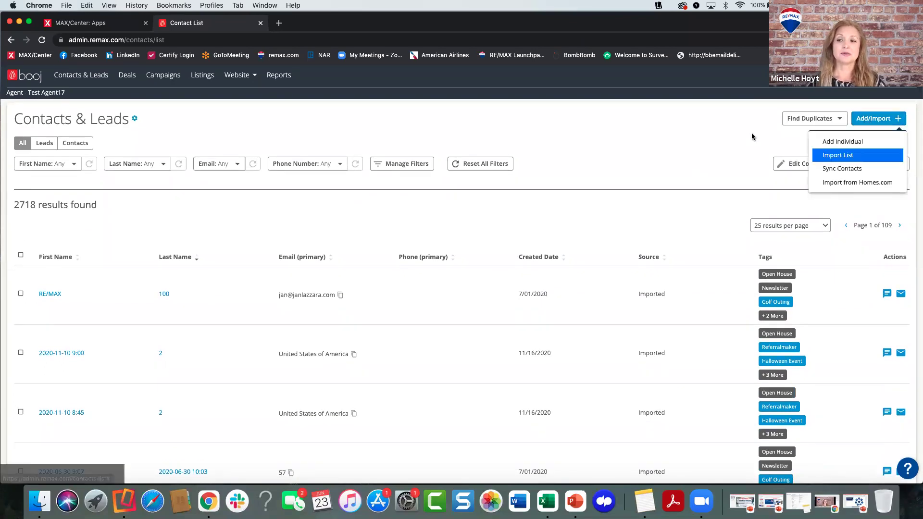
left_click(438, 161)
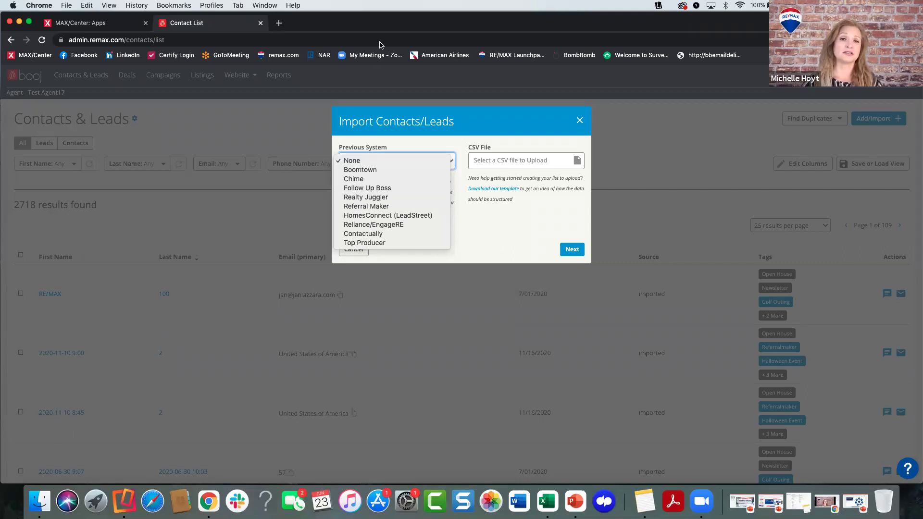
left_click(368, 206)
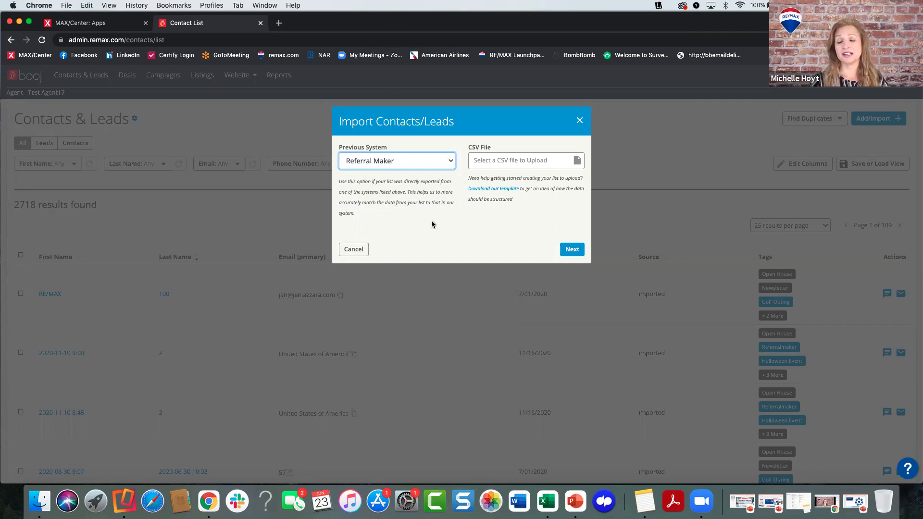
left_click(439, 163)
left_click(375, 114)
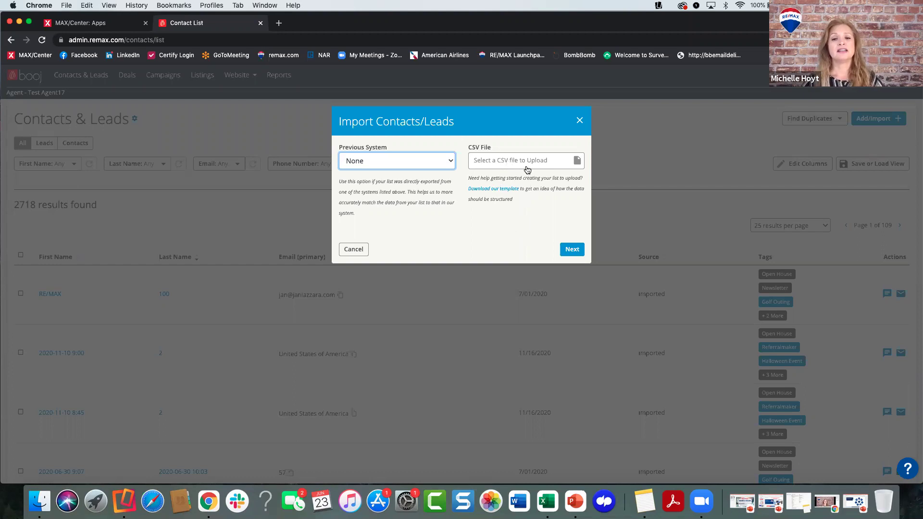
Choose the attendee CSV from the Downloads folder as the import file.
left_click(529, 164)
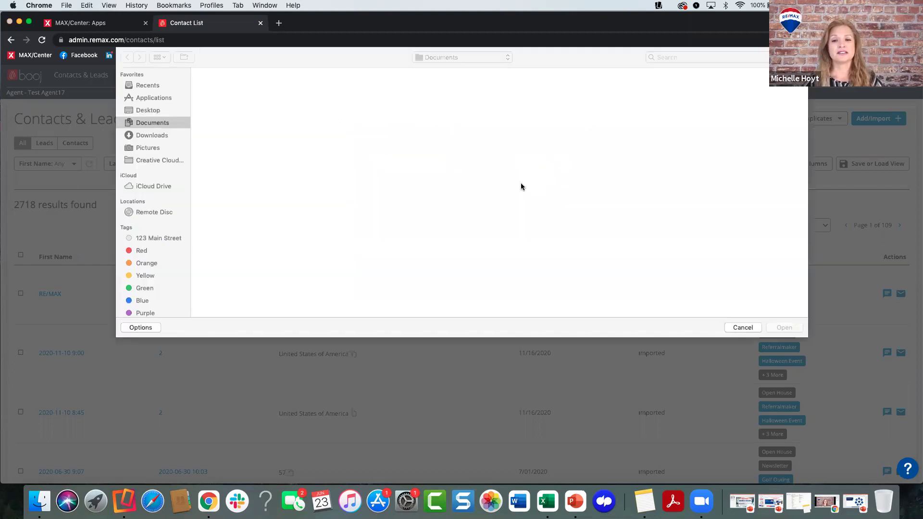
scroll(239, 207, "down", 10)
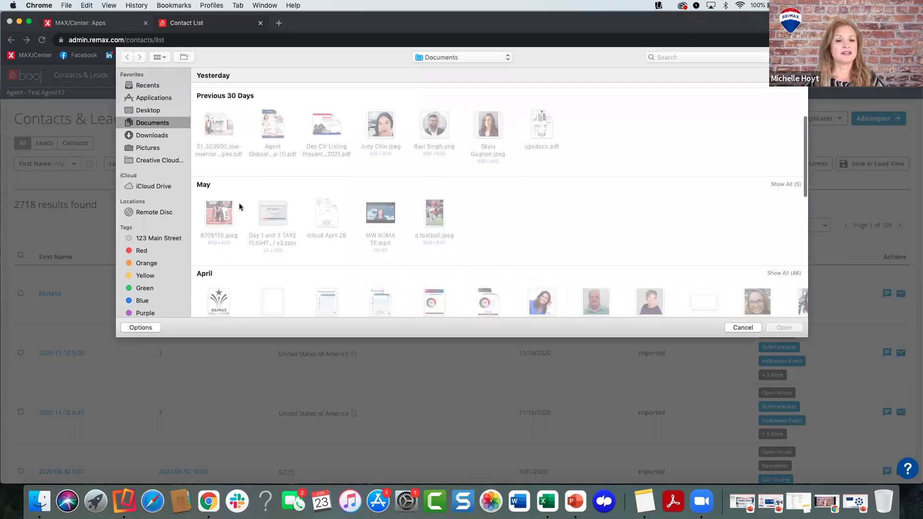
scroll(250, 202, "up", 10)
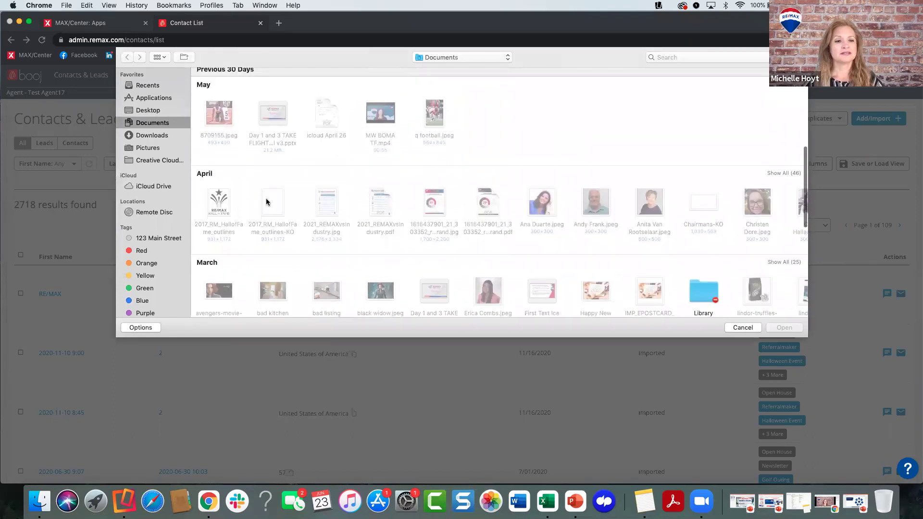
left_click(138, 136)
scroll(304, 202, "down", 1)
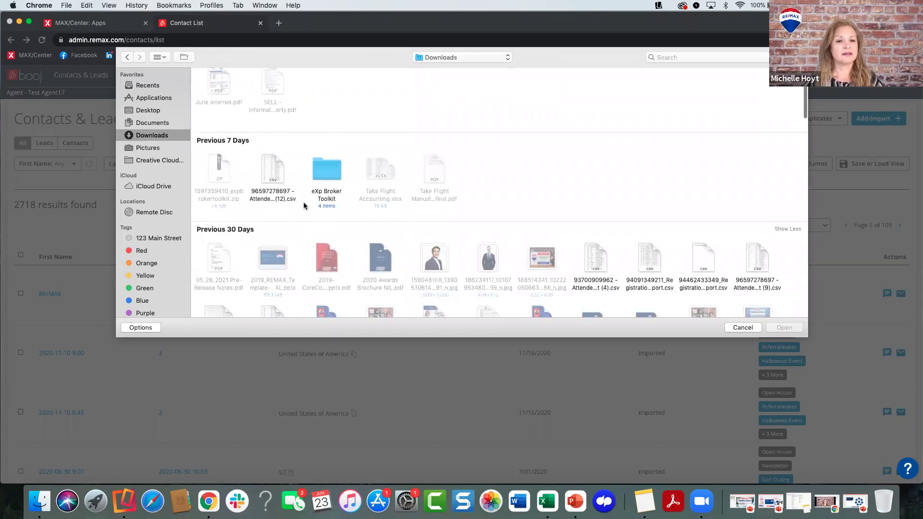
double_click(272, 169)
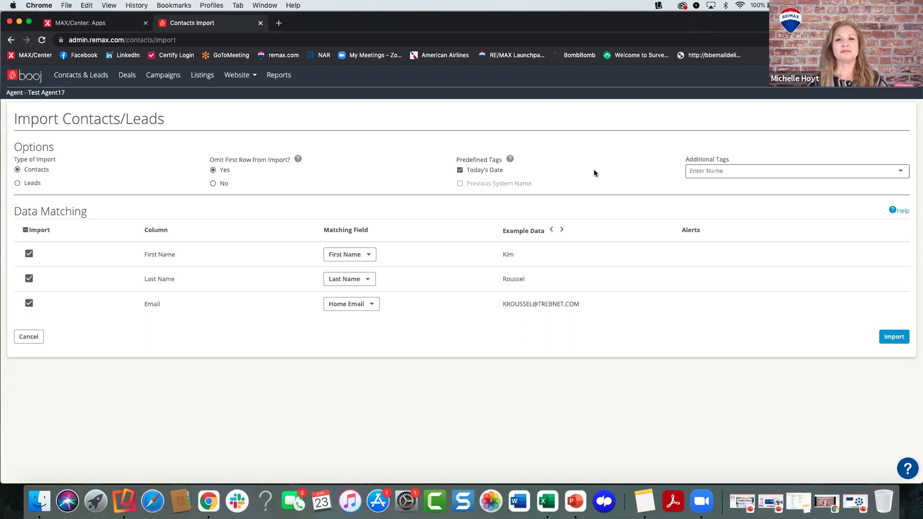
Add High School Reunion Group as an additional tag for the import.
left_click(719, 172)
type("high")
key("Down")
key("Return")
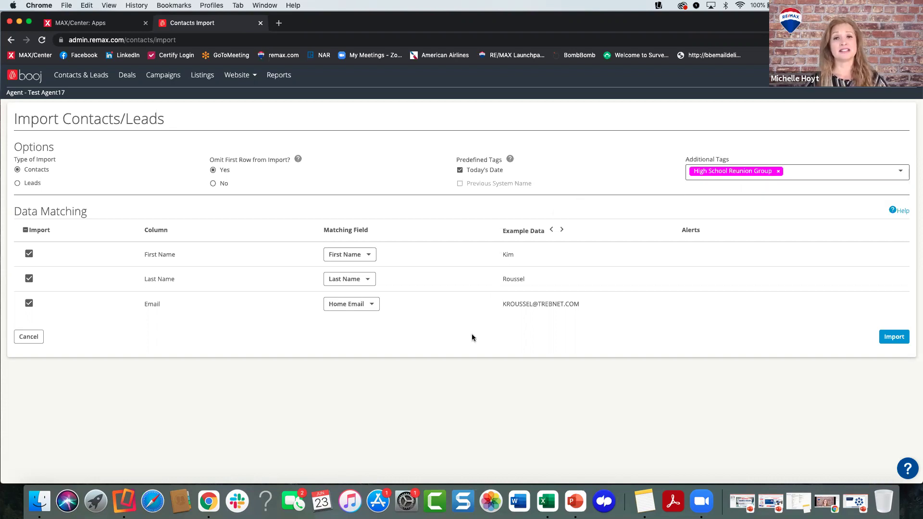
Preview the 2244-contact import confirmation, cancel it, and return to Contacts & Leads.
left_click(890, 337)
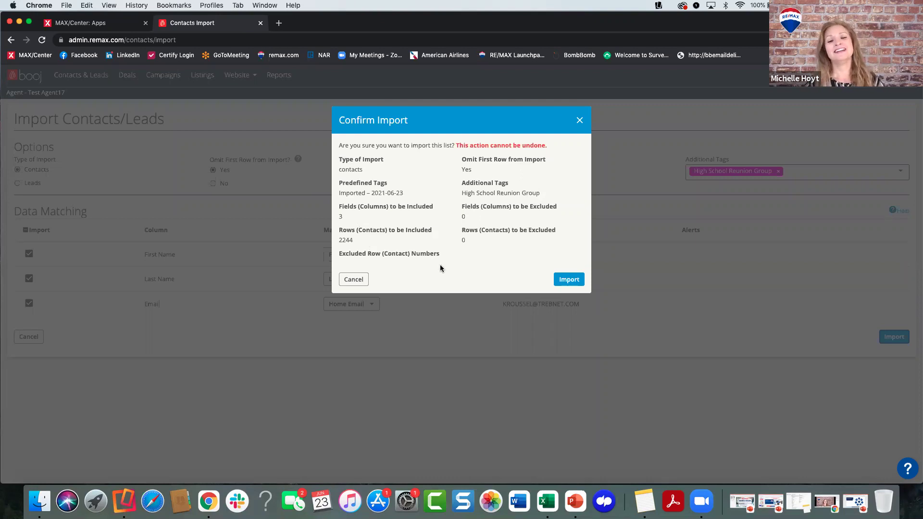
left_click(354, 279)
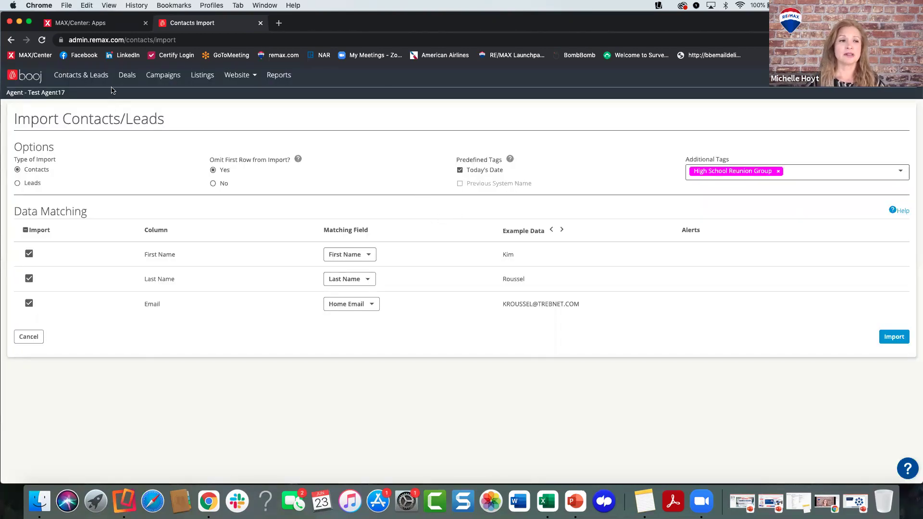
left_click(88, 77)
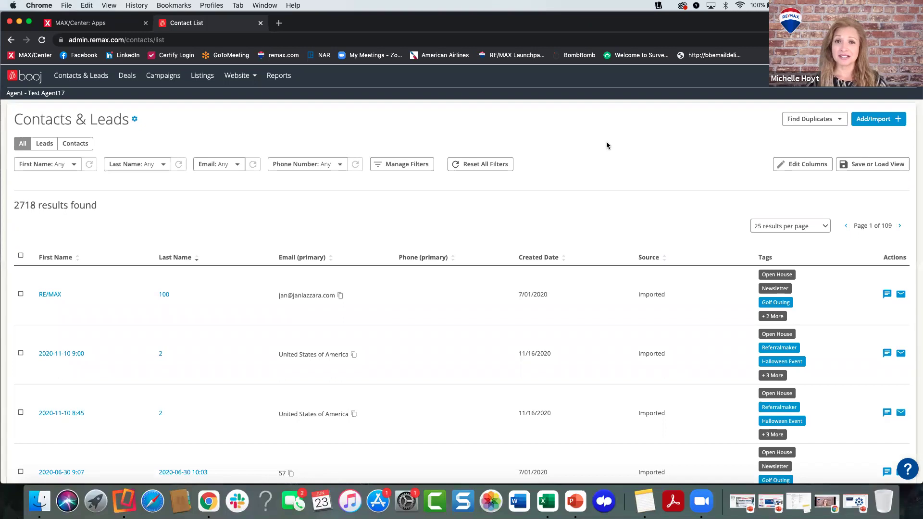
Go to Settings > System to view integrations like HomeSpotter Boost, realtor.com, Zillow and BombBomb.
left_click(878, 120)
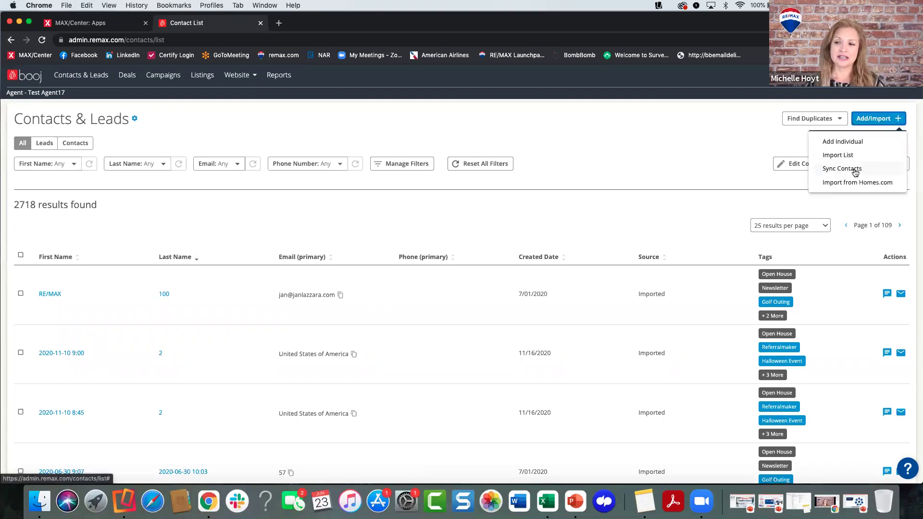
left_click(742, 132)
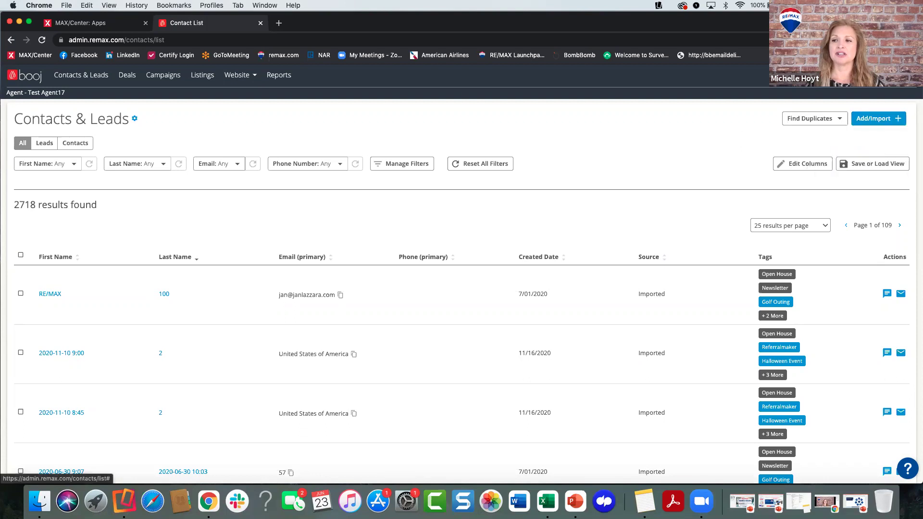
left_click(899, 77)
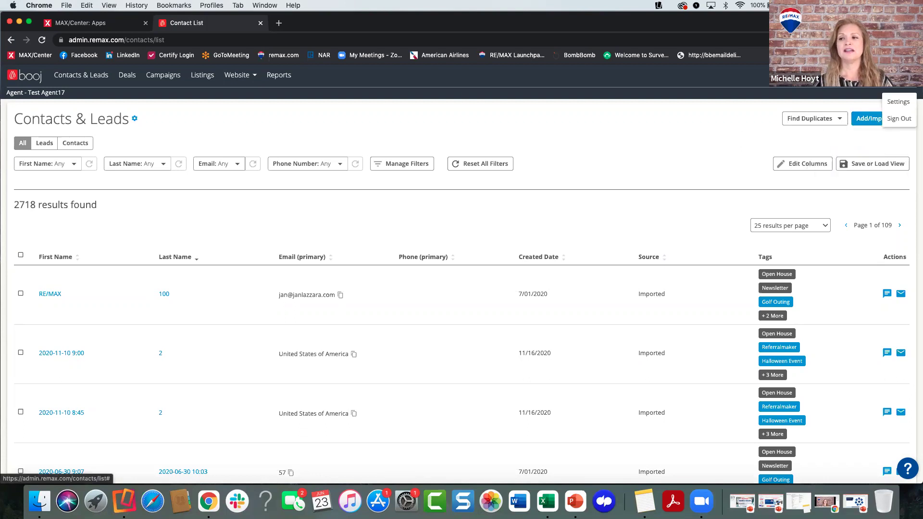
left_click(900, 102)
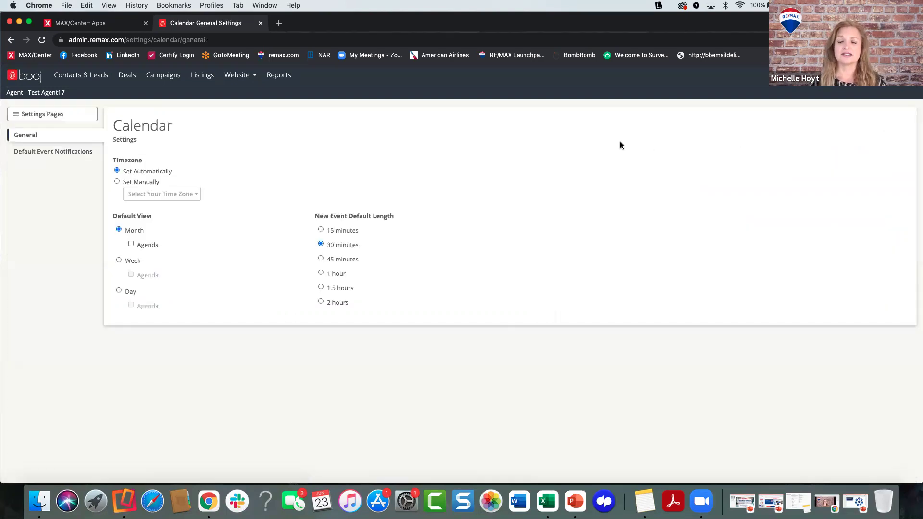
left_click(42, 113)
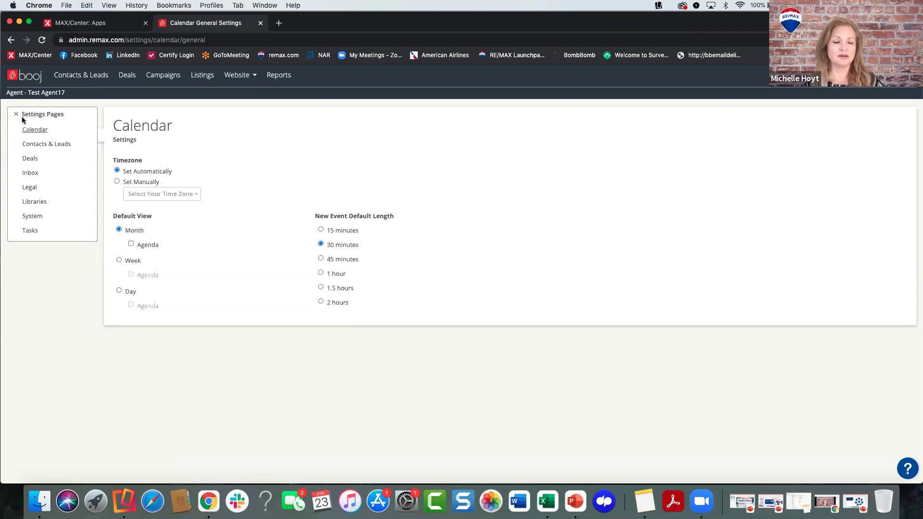
left_click(33, 217)
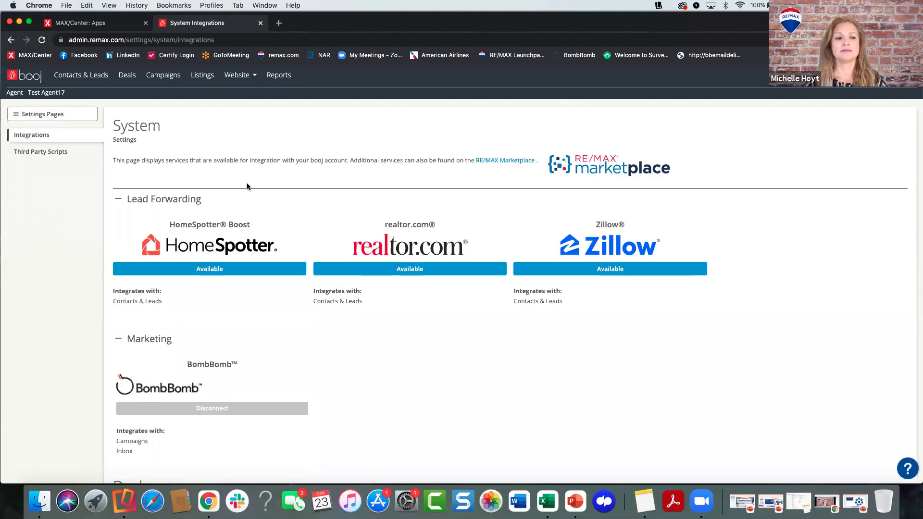
scroll(303, 181, "down", 7)
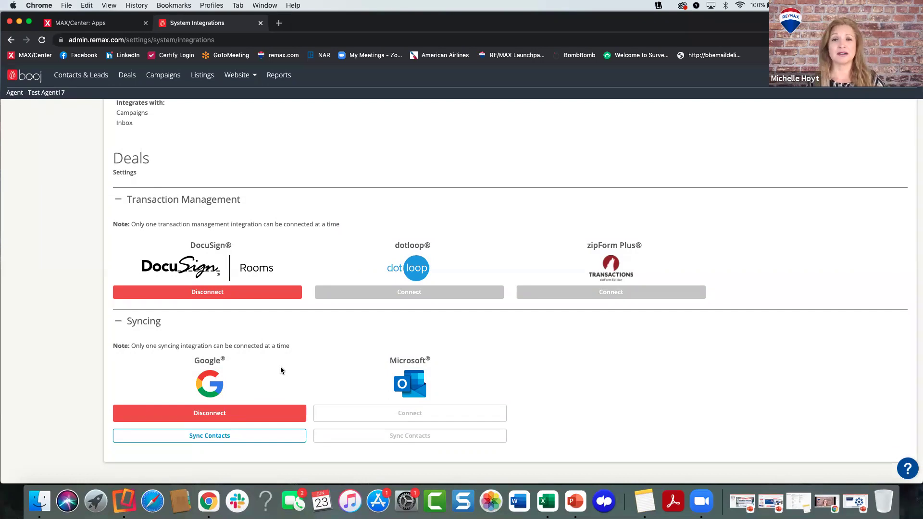
scroll(281, 370, "up", 3)
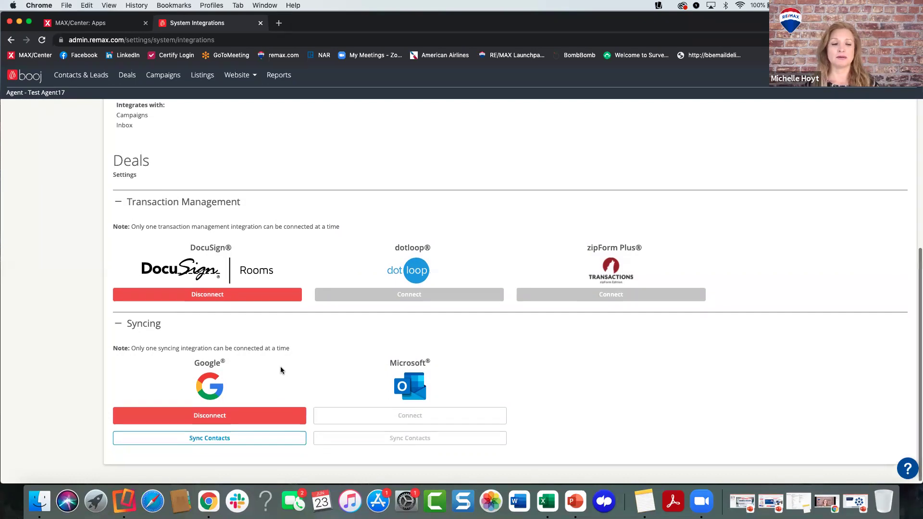
scroll(295, 392, "down", 2)
scroll(294, 391, "up", 2)
scroll(315, 288, "down", 1)
scroll(321, 276, "up", 2)
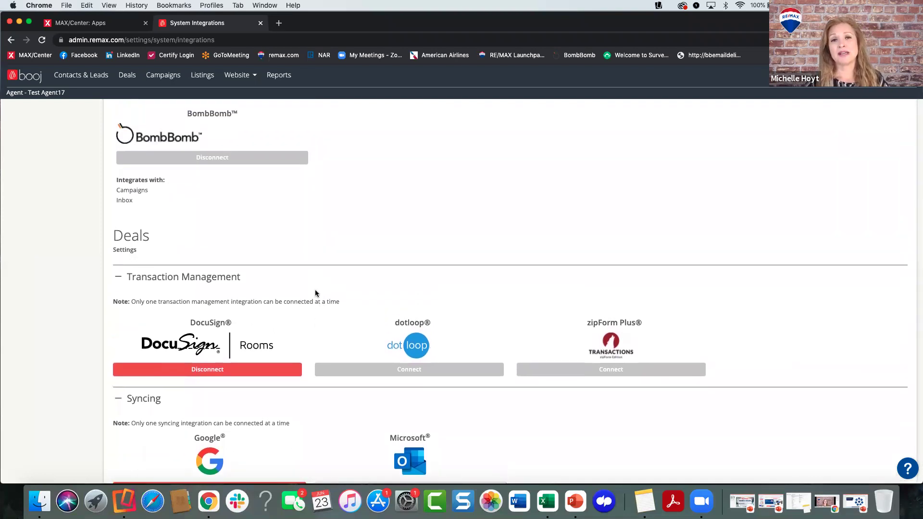
scroll(315, 288, "up", 1)
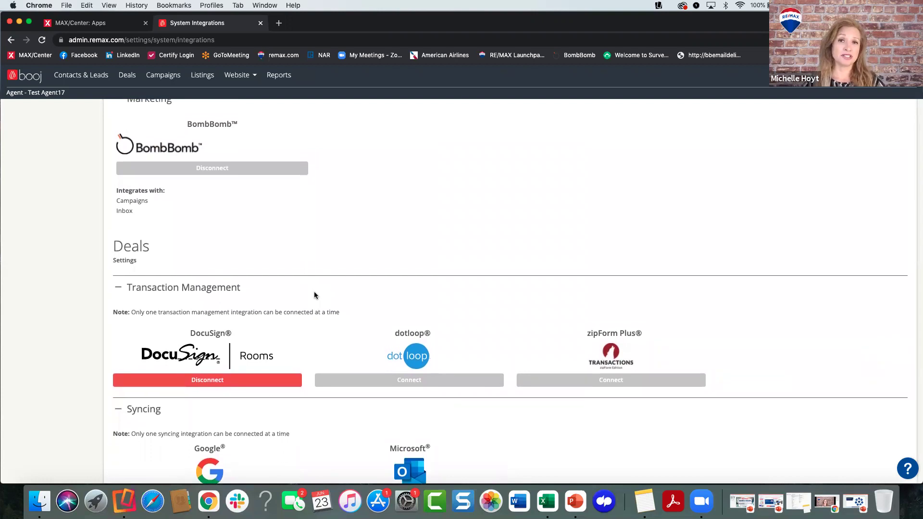
scroll(346, 294, "up", 2)
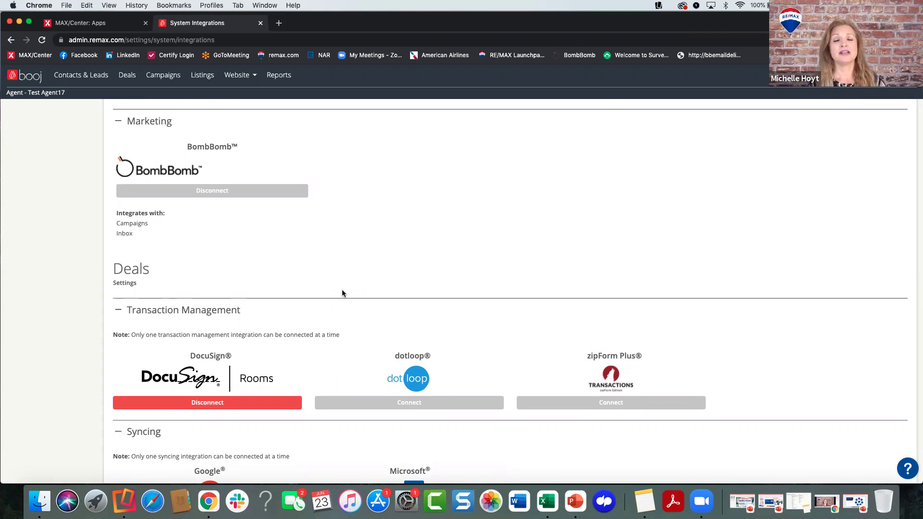
scroll(343, 322, "down", 2)
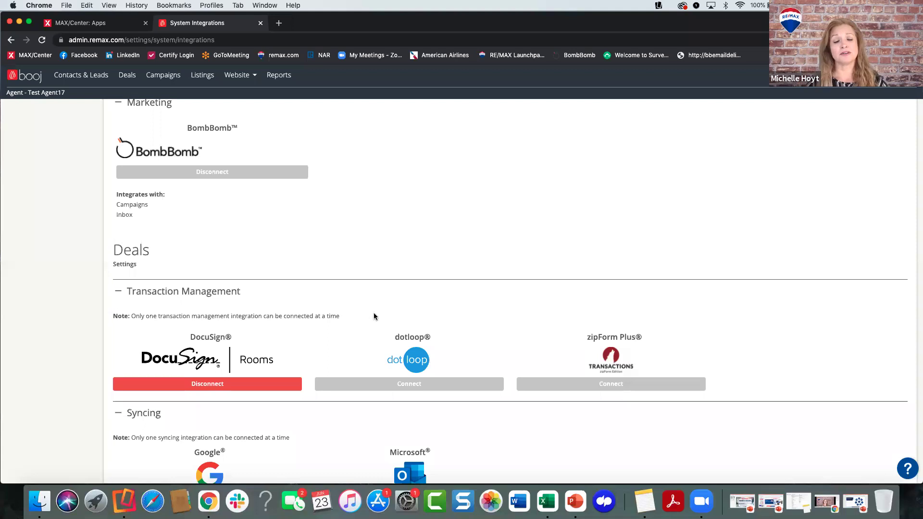
scroll(486, 302, "down", 2)
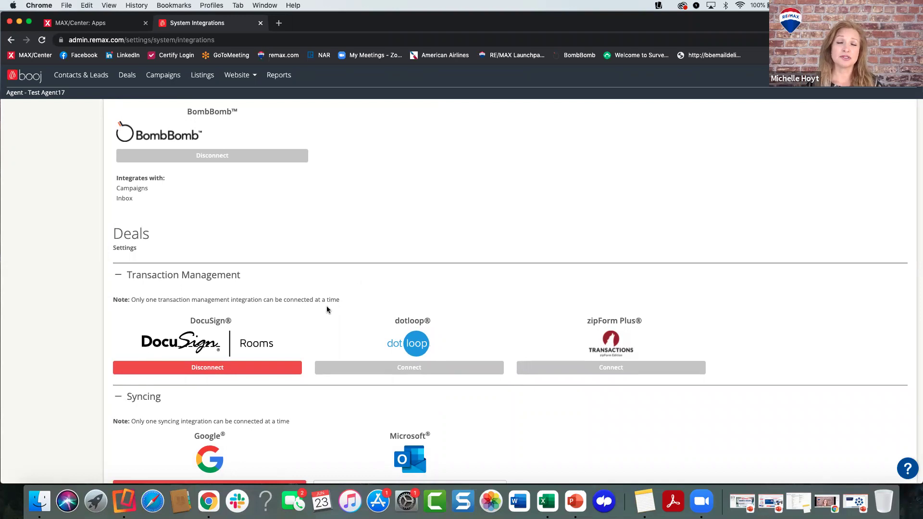
scroll(333, 294, "up", 1)
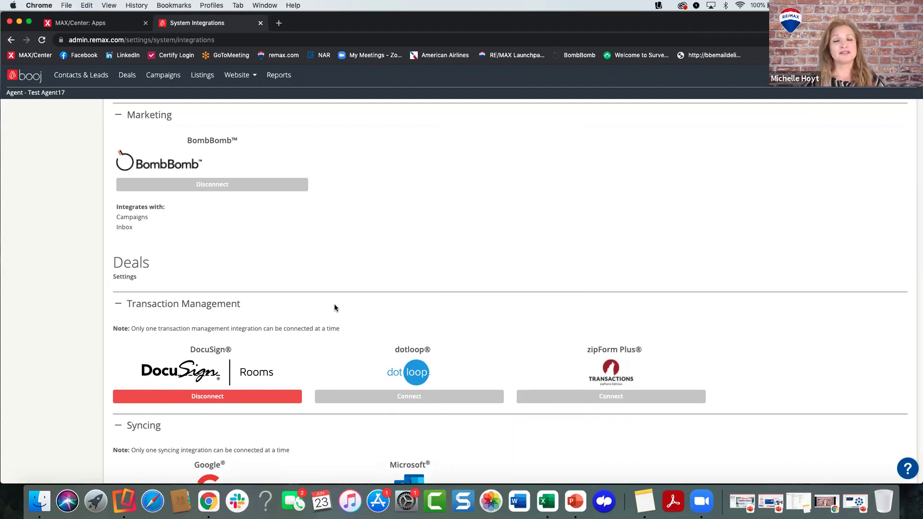
scroll(334, 306, "down", 1)
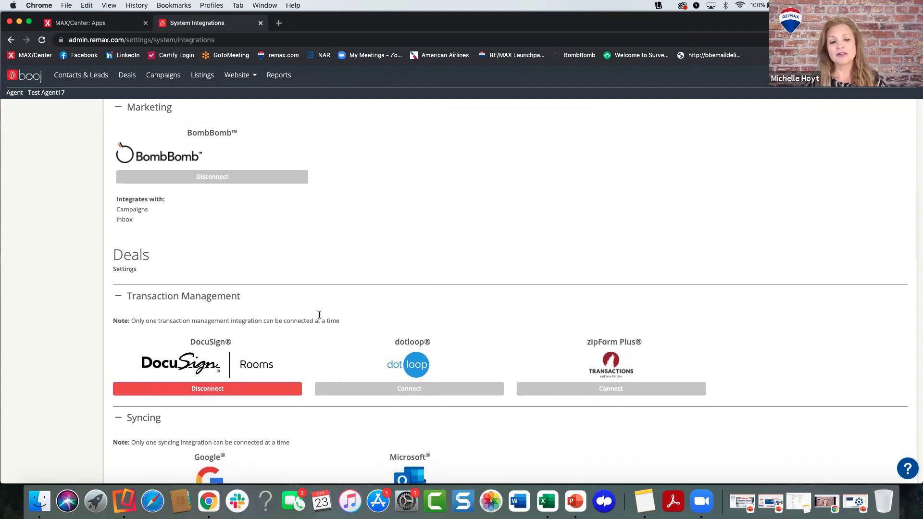
scroll(320, 315, "down", 2)
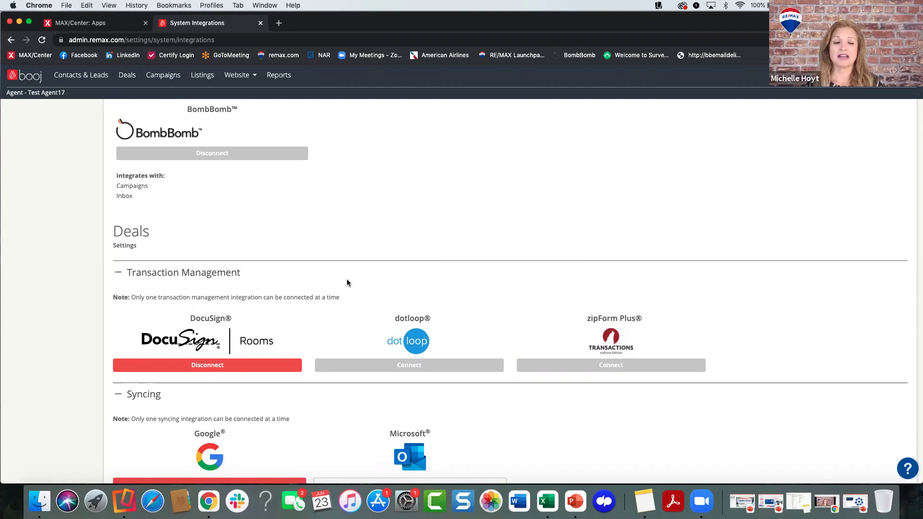
scroll(336, 289, "up", 1)
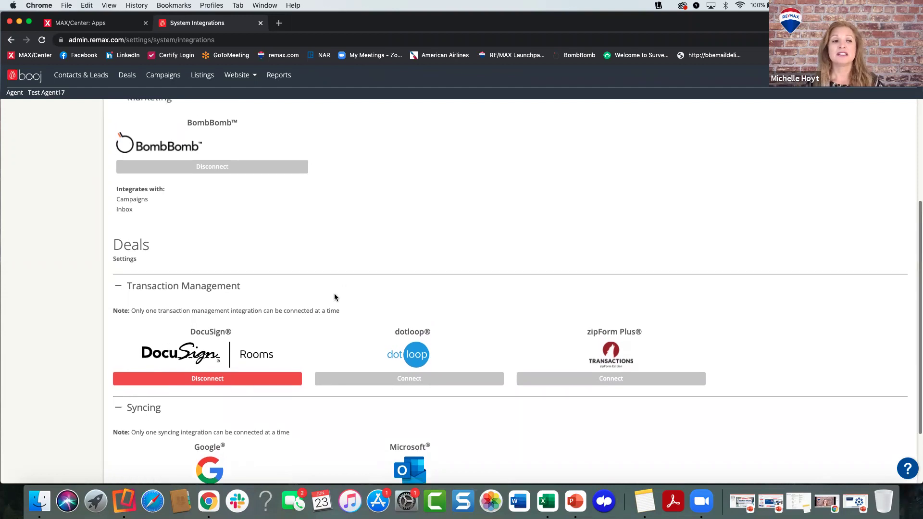
Review the Deals pipeline's 4 Pending deals totaling $27,600.00, then go to Contacts & Leads.
left_click(129, 77)
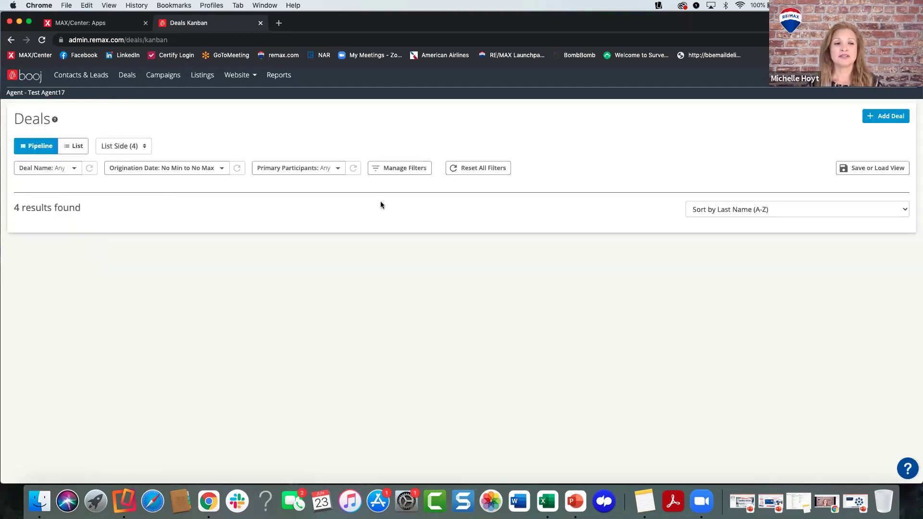
scroll(422, 291, "down", 2)
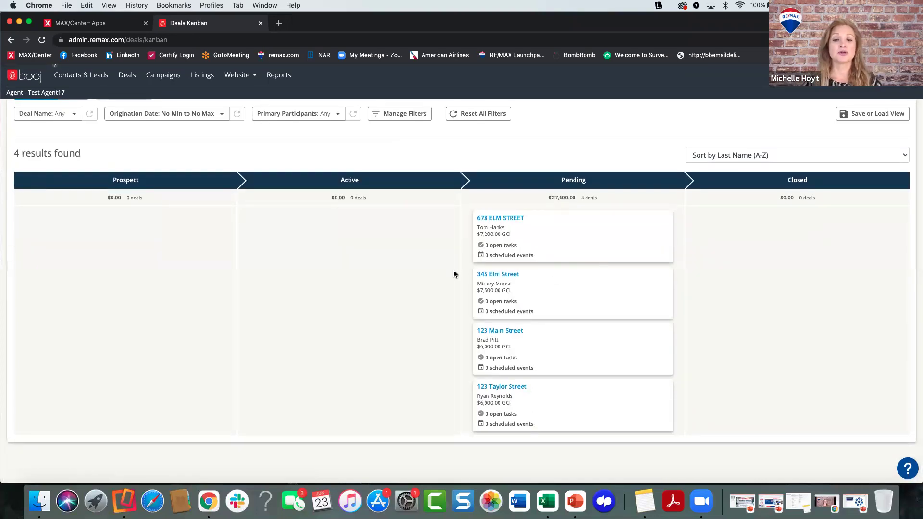
scroll(453, 272, "up", 2)
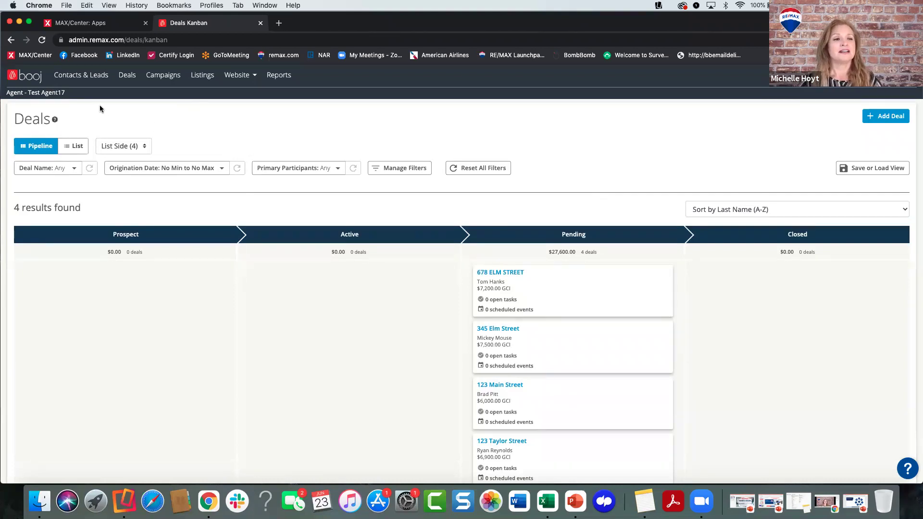
left_click(85, 76)
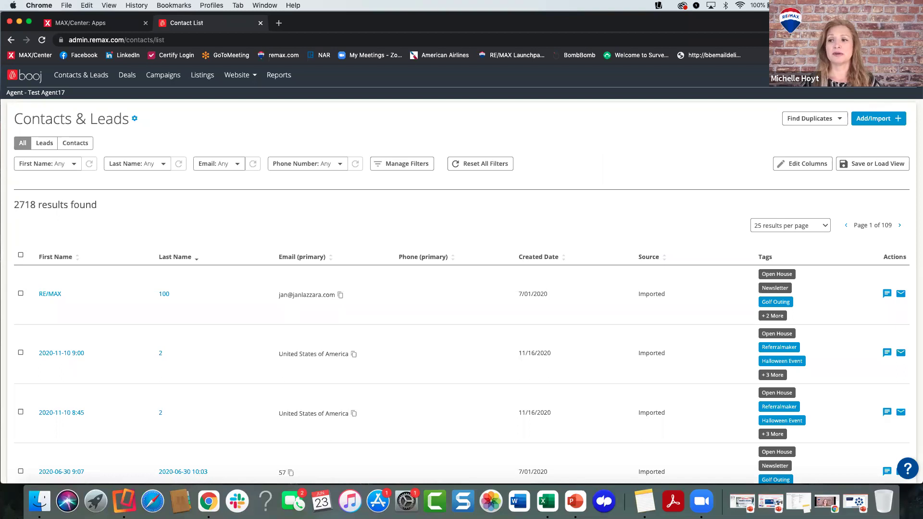
Open Settings > System, scroll through the integrations, then return to Contacts & Leads.
left_click(898, 80)
left_click(893, 102)
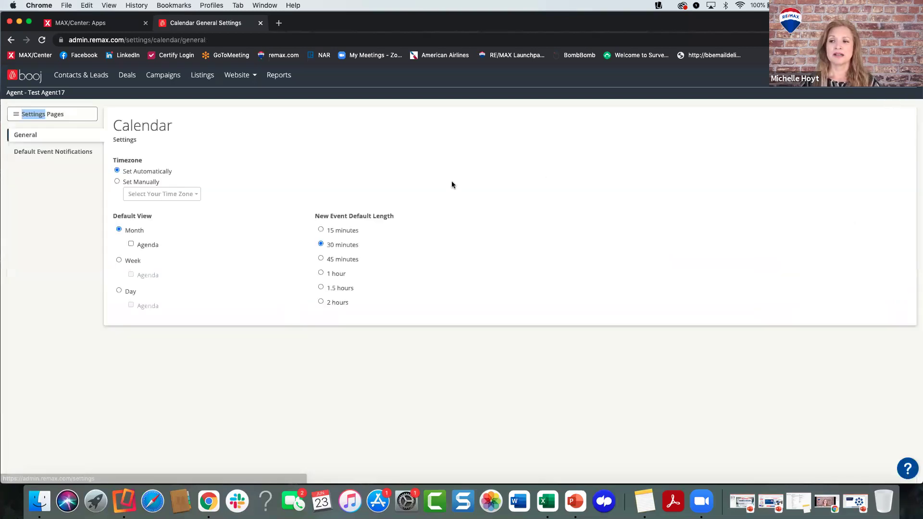
left_click(53, 116)
left_click(40, 217)
scroll(337, 245, "down", 3)
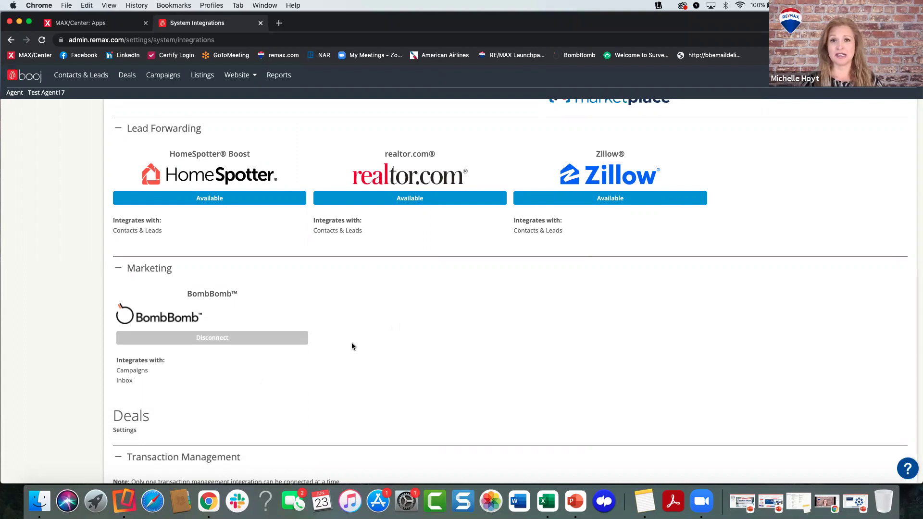
scroll(351, 346, "up", 2)
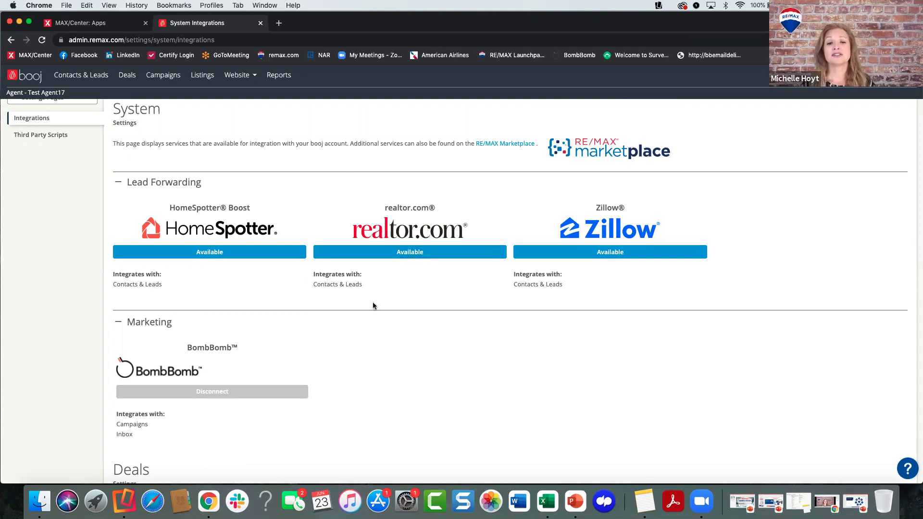
scroll(373, 306, "up", 2)
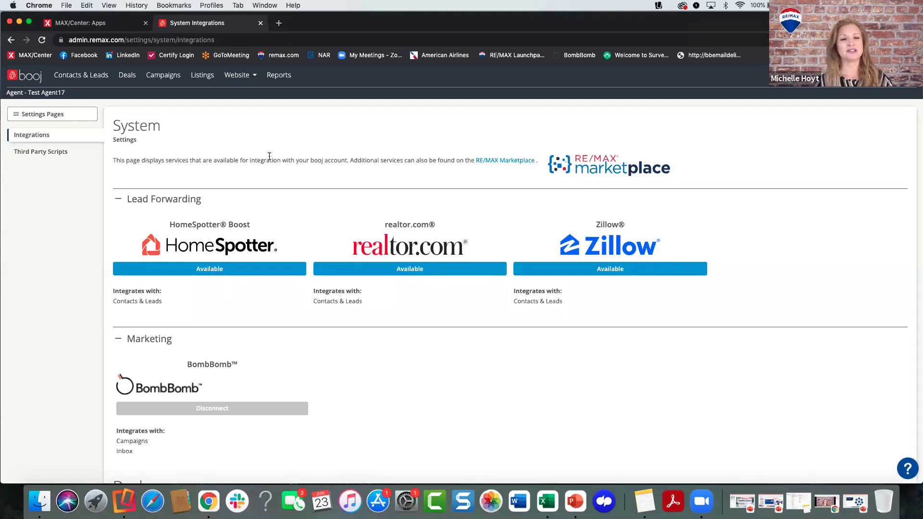
left_click(94, 76)
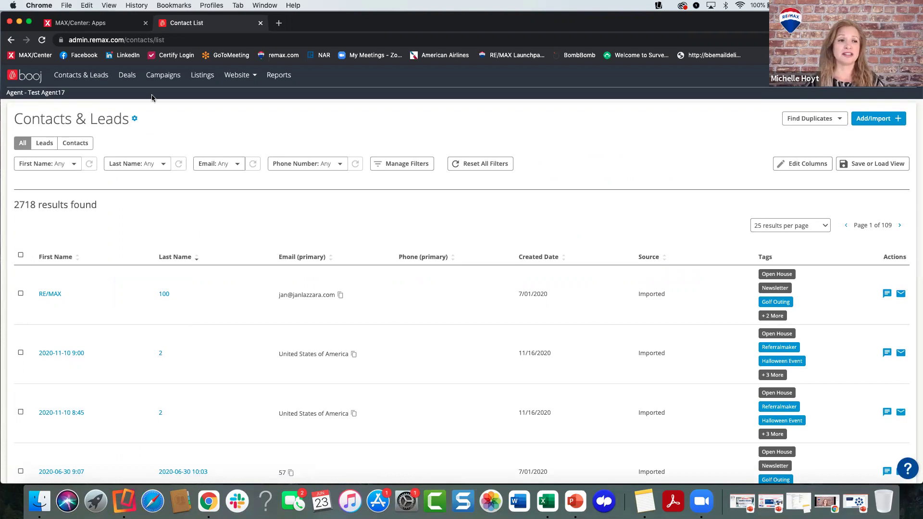
Open Campaigns to list the 24 single-send campaigns, including April Newsletter.
left_click(162, 76)
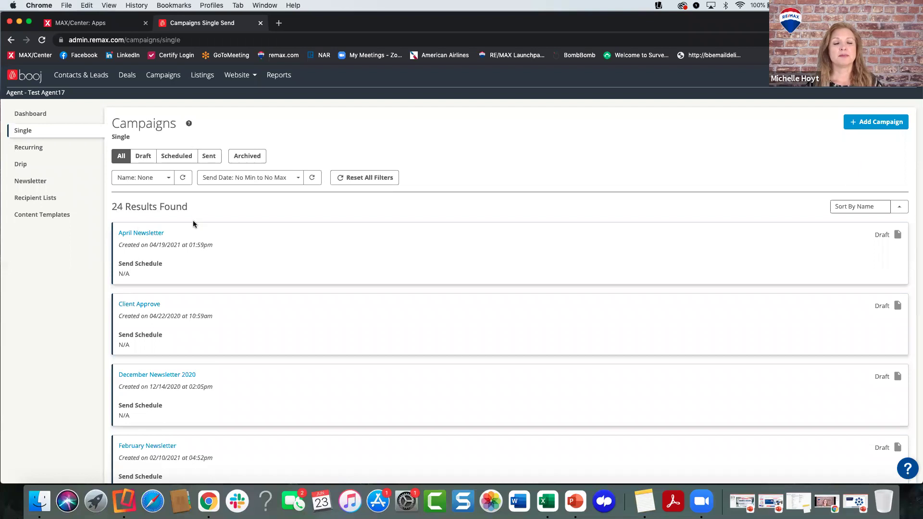
Open Content Templates to browse the 166 Personal newsletter templates.
left_click(24, 214)
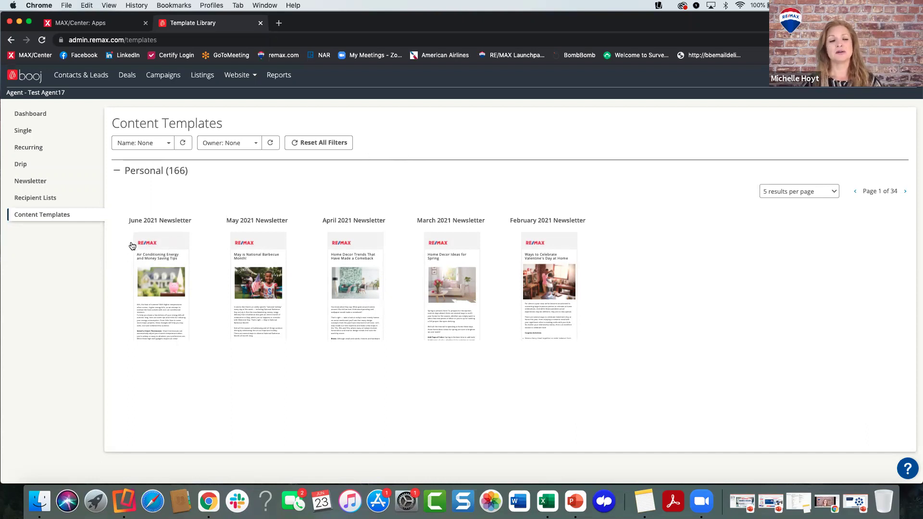
scroll(209, 216, "down", 1)
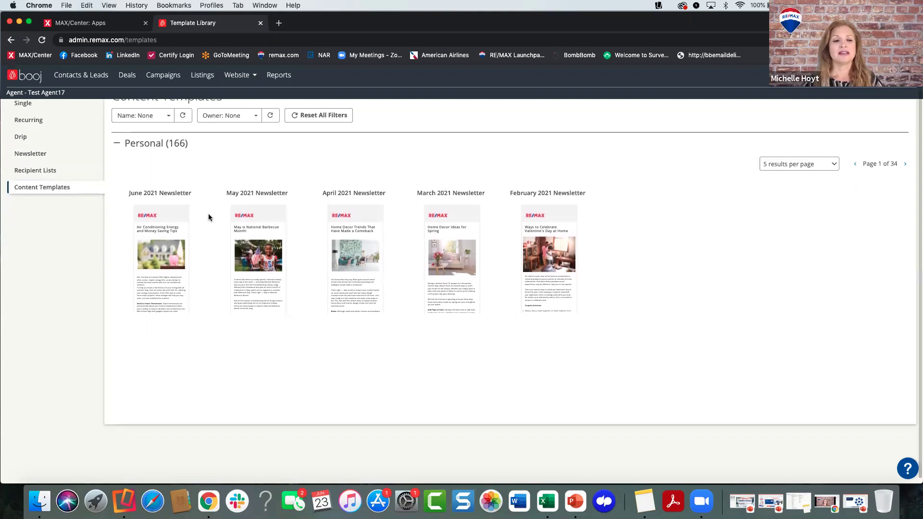
left_click(158, 256)
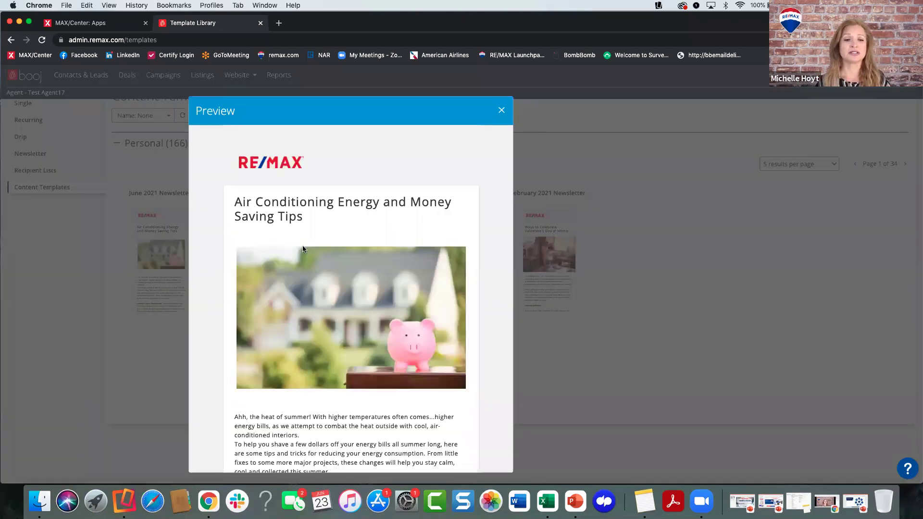
scroll(339, 264, "down", 5)
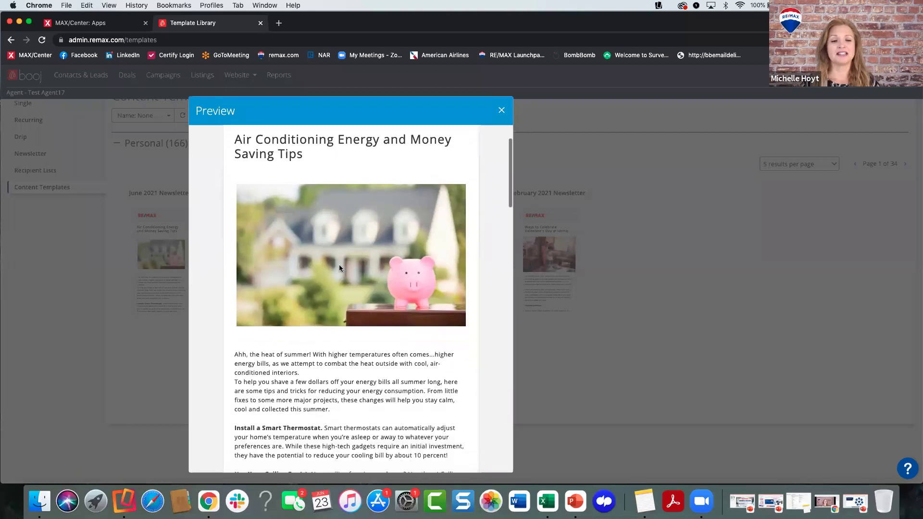
scroll(339, 264, "down", 15)
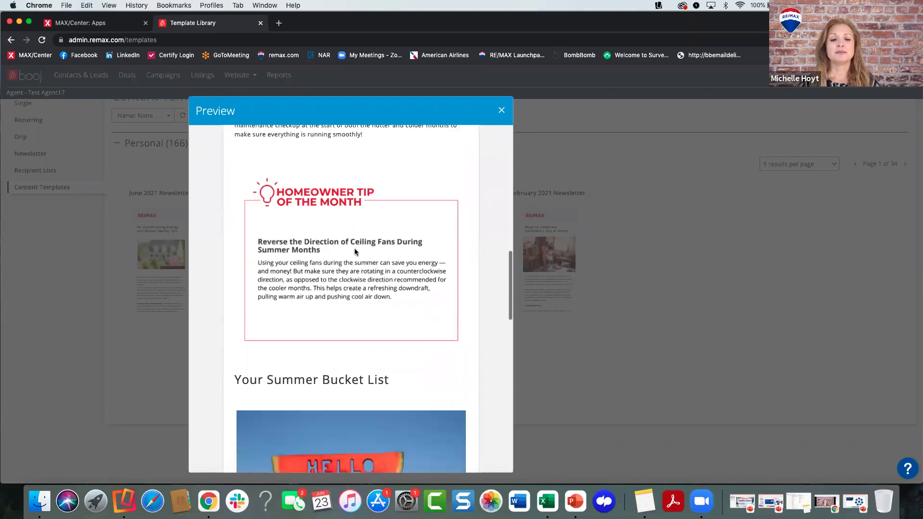
scroll(391, 283, "down", 13)
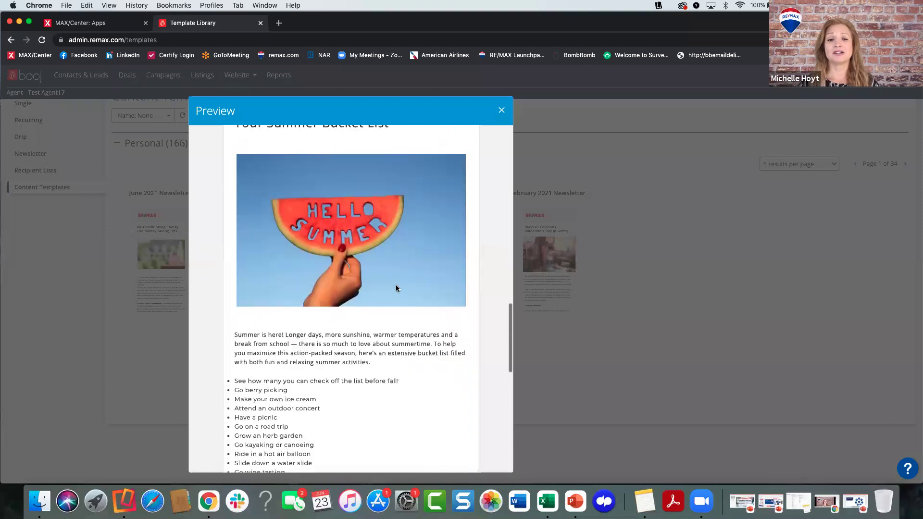
scroll(382, 314, "down", 10)
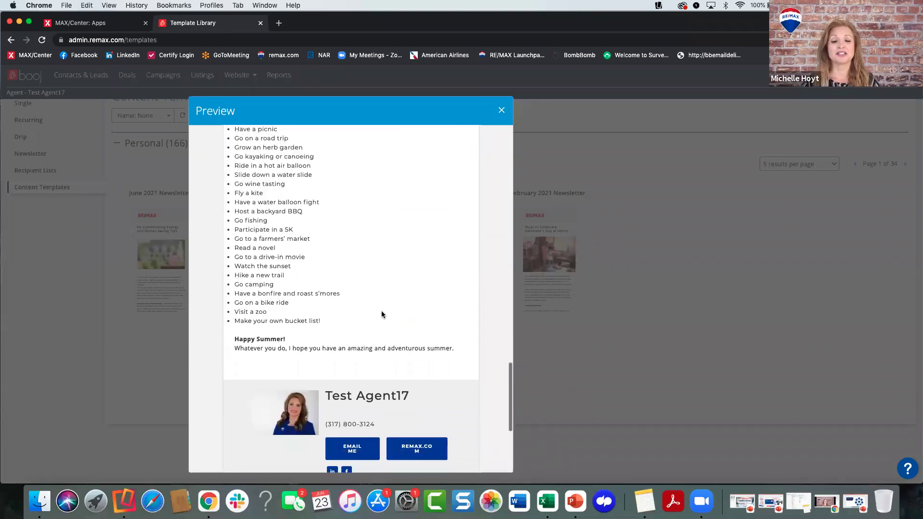
scroll(381, 314, "down", 3)
scroll(381, 317, "up", 10)
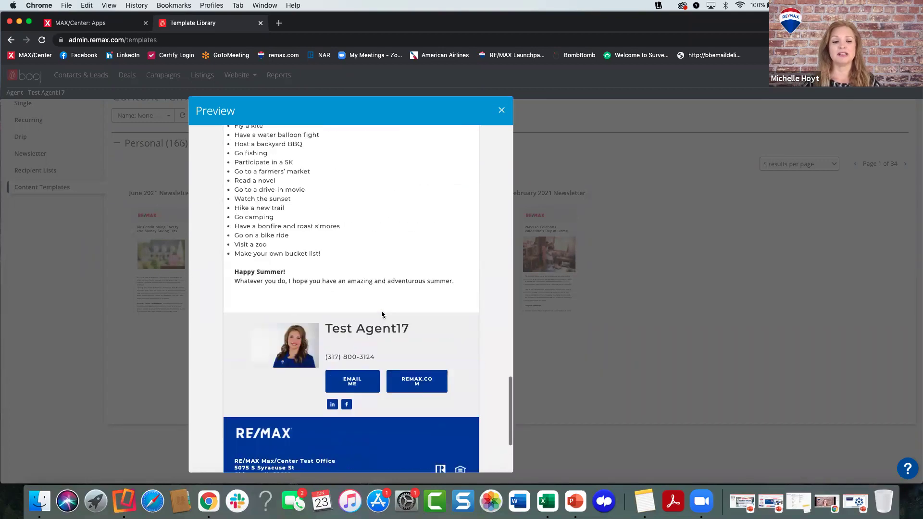
scroll(380, 318, "up", 15)
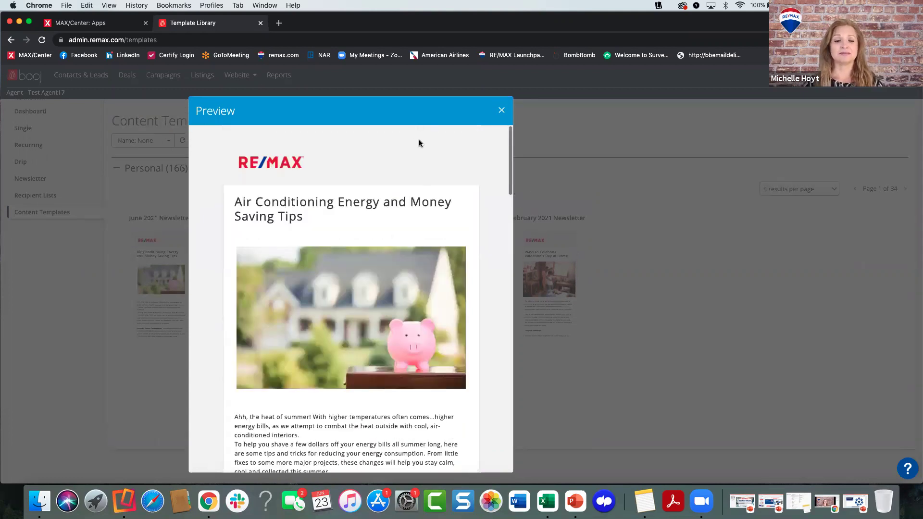
left_click(500, 112)
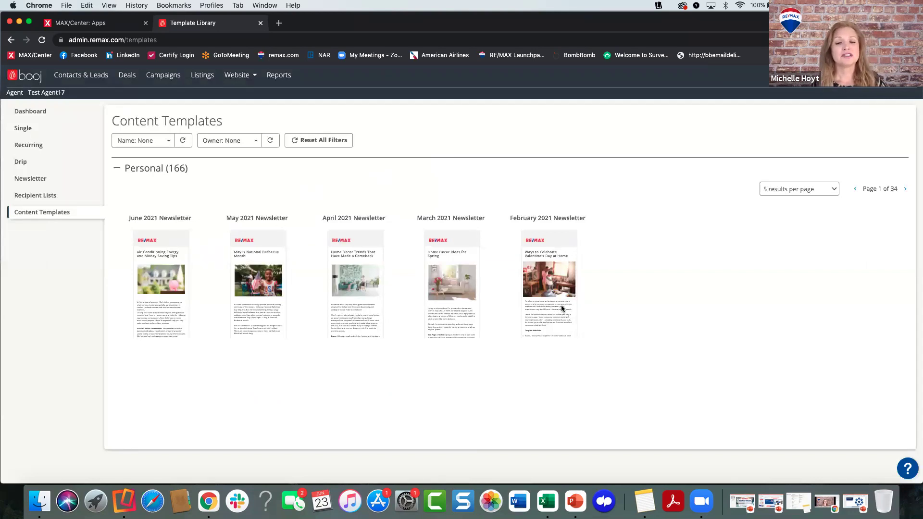
Show 25 templates per page and scroll through the grid.
left_click(774, 189)
left_click(776, 205)
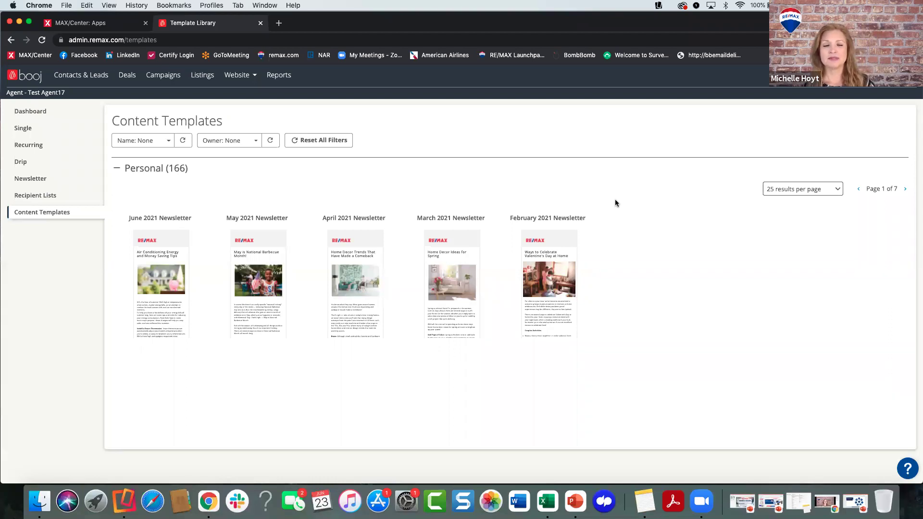
scroll(613, 242, "down", 2)
scroll(613, 246, "up", 1)
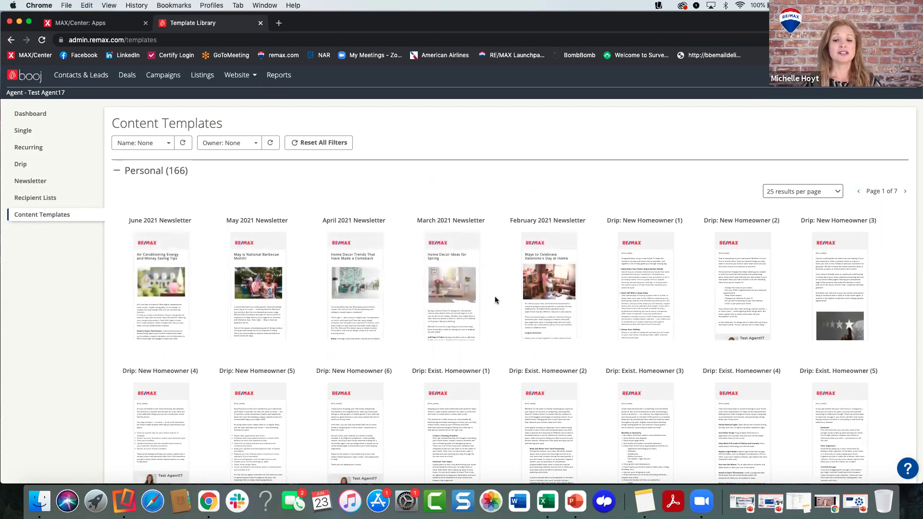
scroll(494, 296, "down", 3)
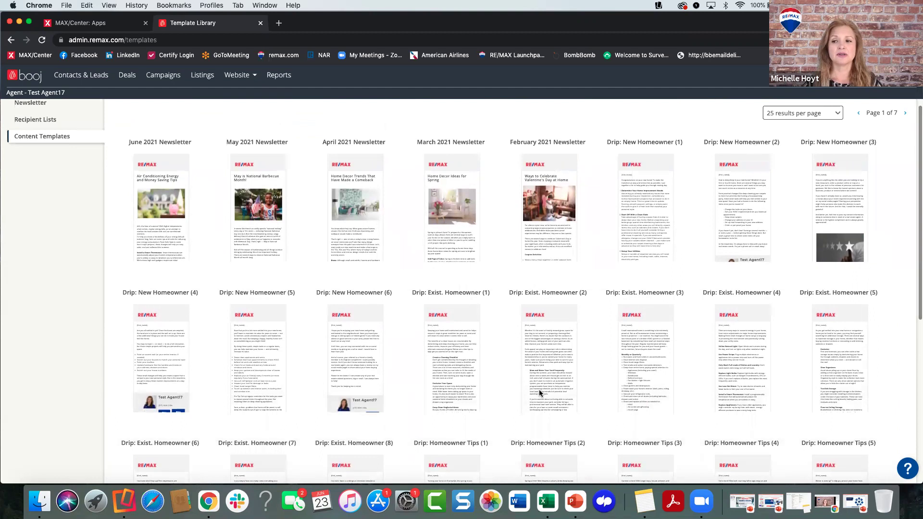
scroll(454, 361, "down", 8)
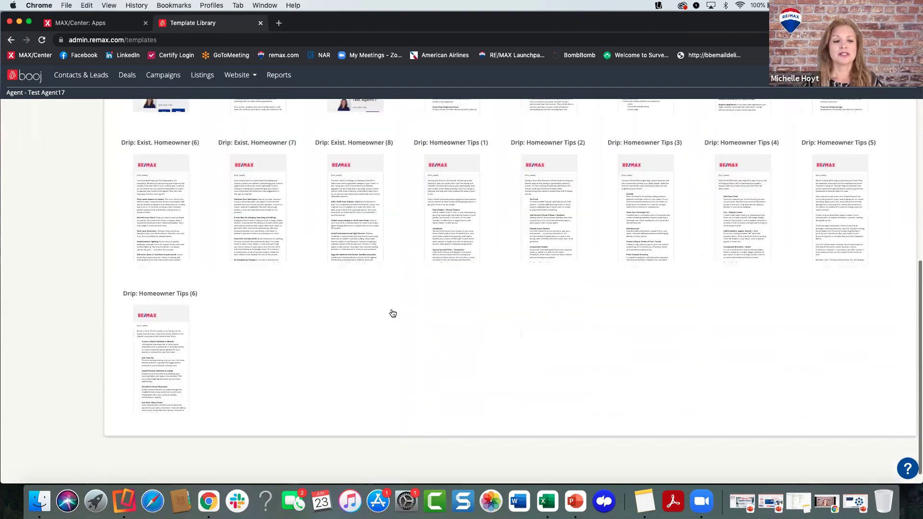
scroll(732, 192, "up", 10)
scroll(731, 192, "up", 3)
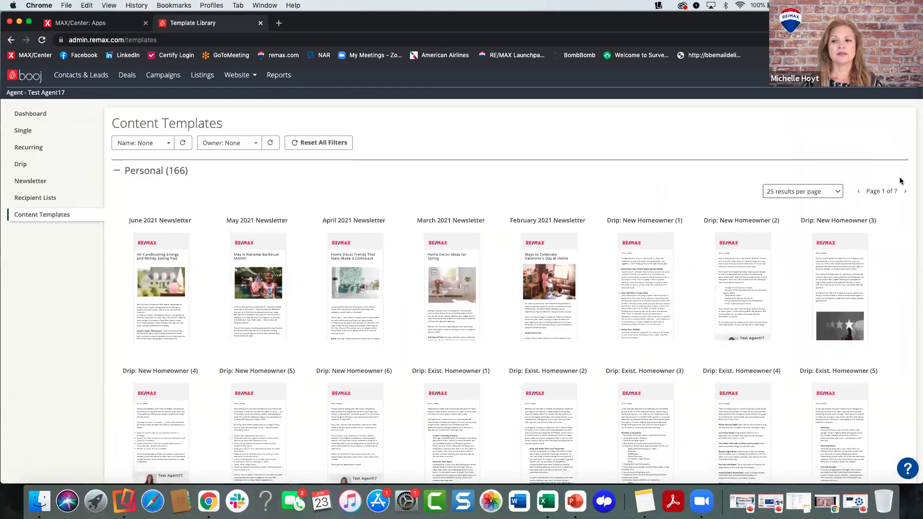
Advance to the next page of templates, reaching page 4 of 7.
left_click(904, 192)
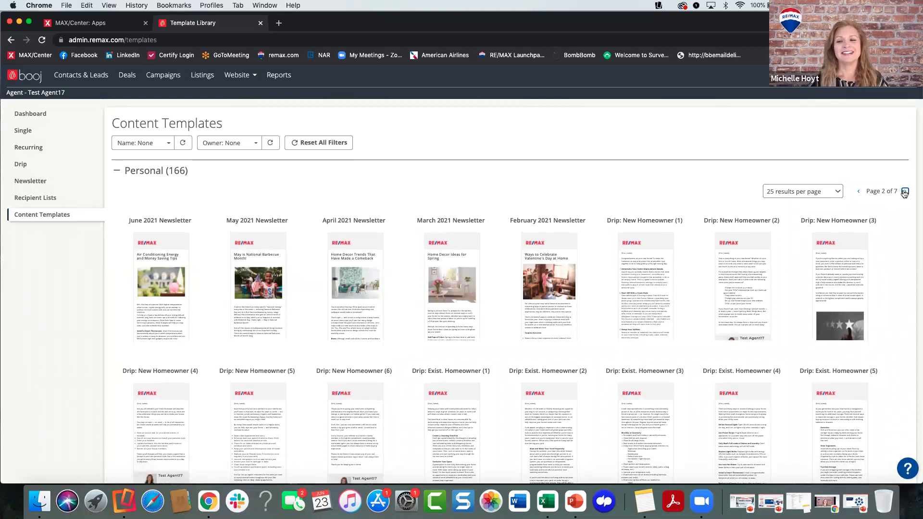
scroll(596, 295, "down", 8)
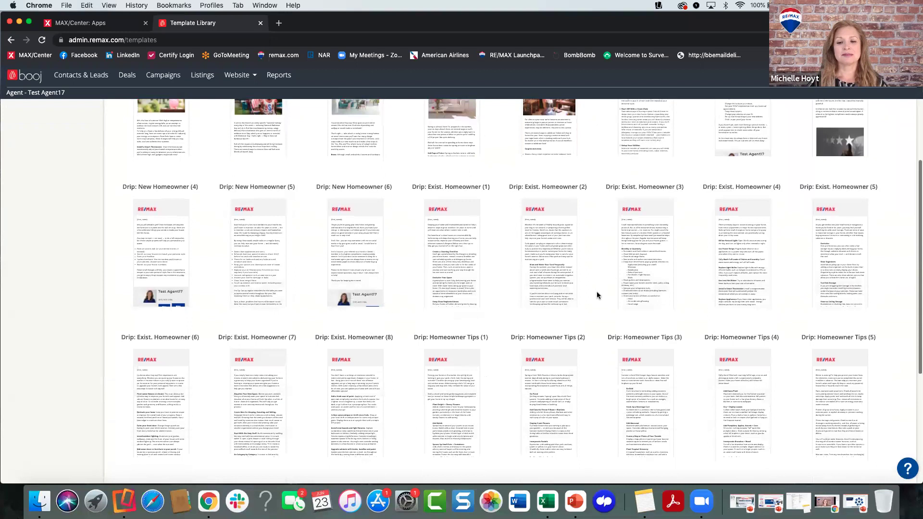
scroll(596, 294, "up", 8)
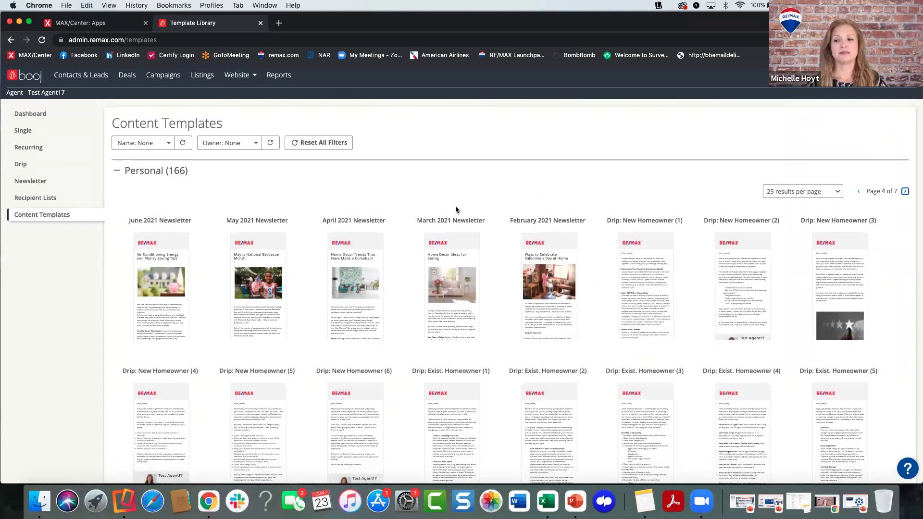
scroll(455, 240, "down", 6)
scroll(432, 274, "up", 4)
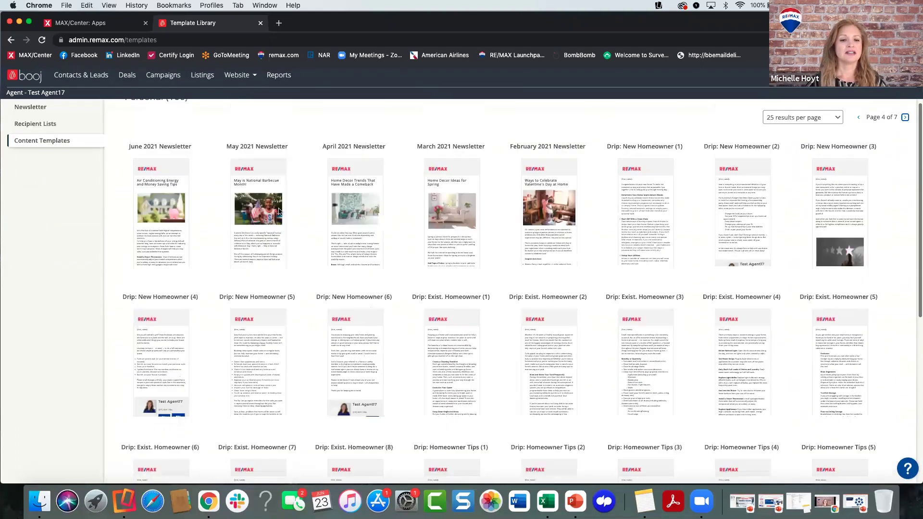
scroll(279, 211, "up", 2)
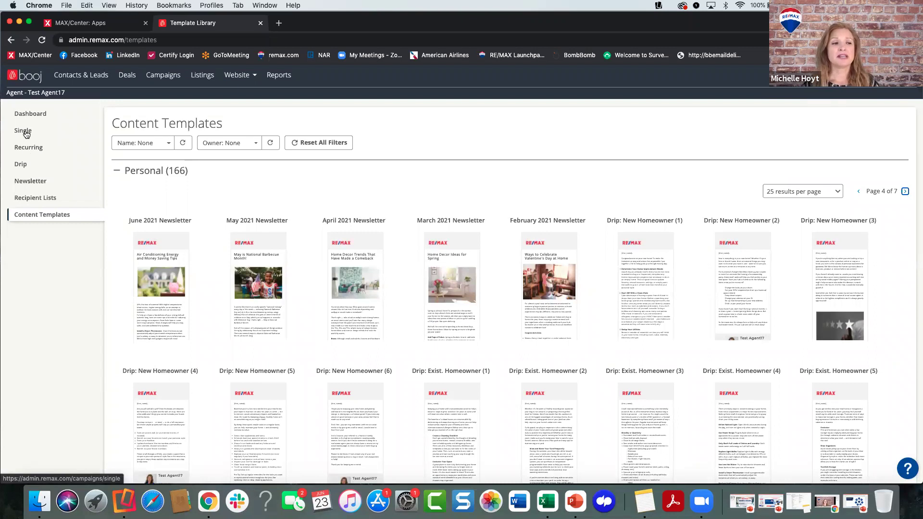
Open the first email, 'How Have You Been?', of the Existing Renter Drip Campaign Template (Copied).
left_click(21, 164)
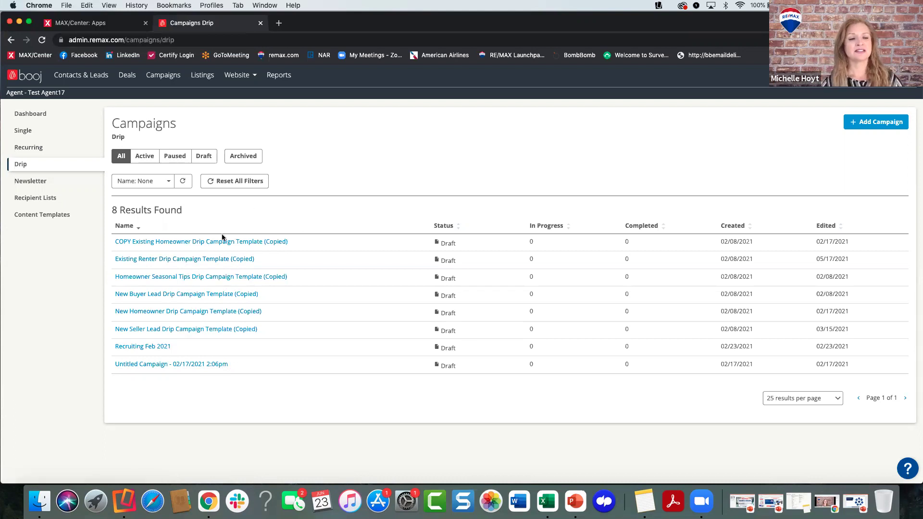
left_click(205, 260)
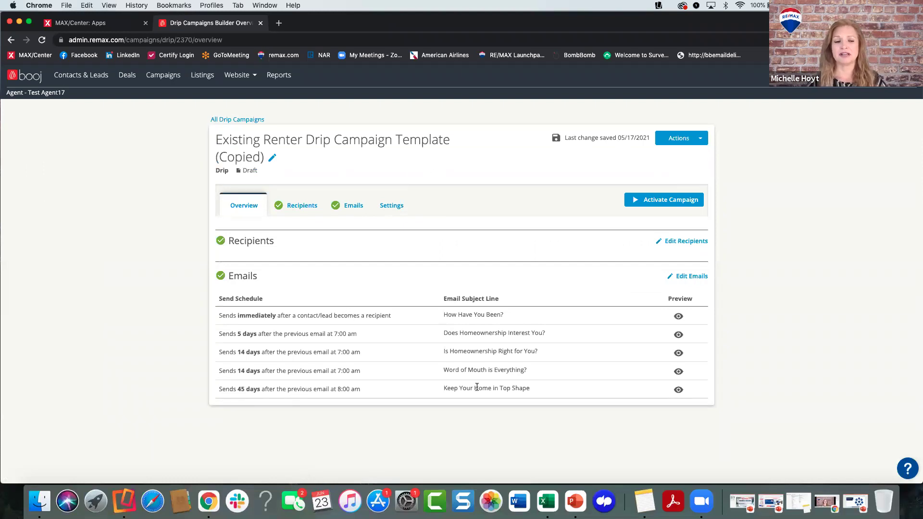
left_click(355, 208)
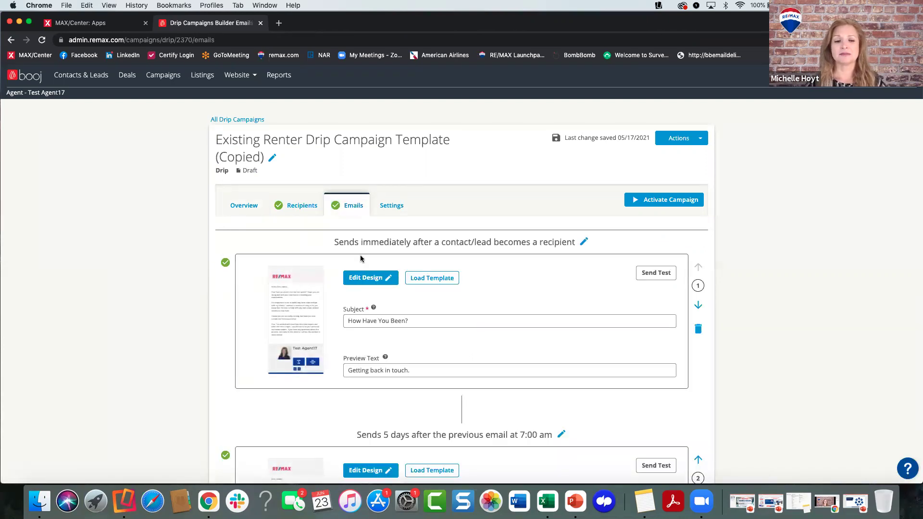
scroll(346, 313, "down", 3)
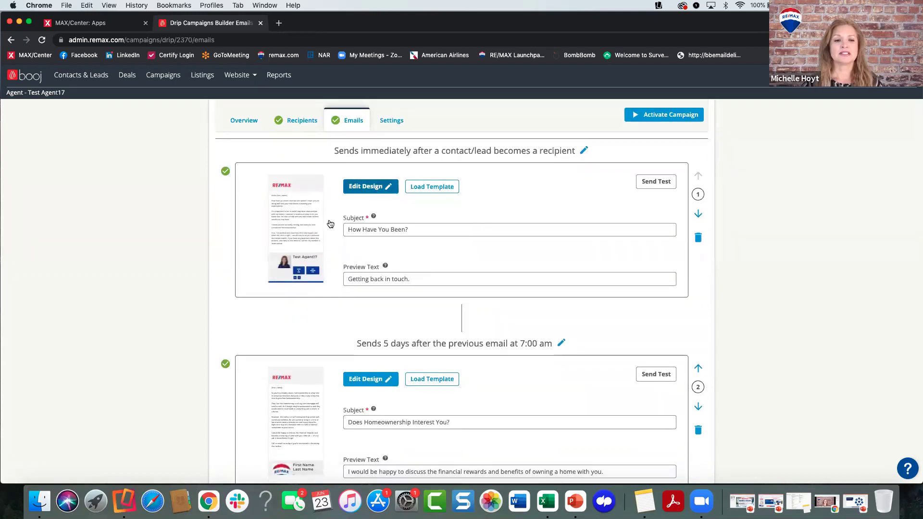
left_click(331, 224)
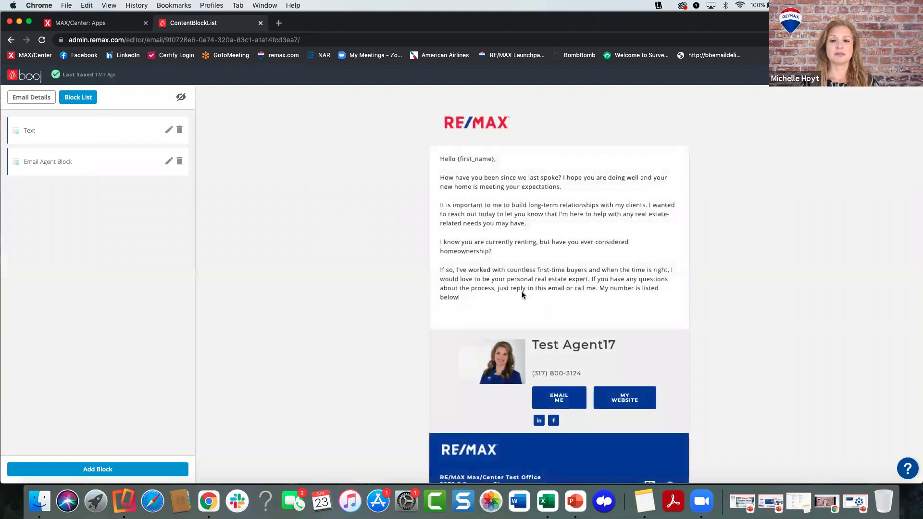
Save the email's greeting Text block unchanged and bring up the block types to add.
scroll(522, 288, "down", 1)
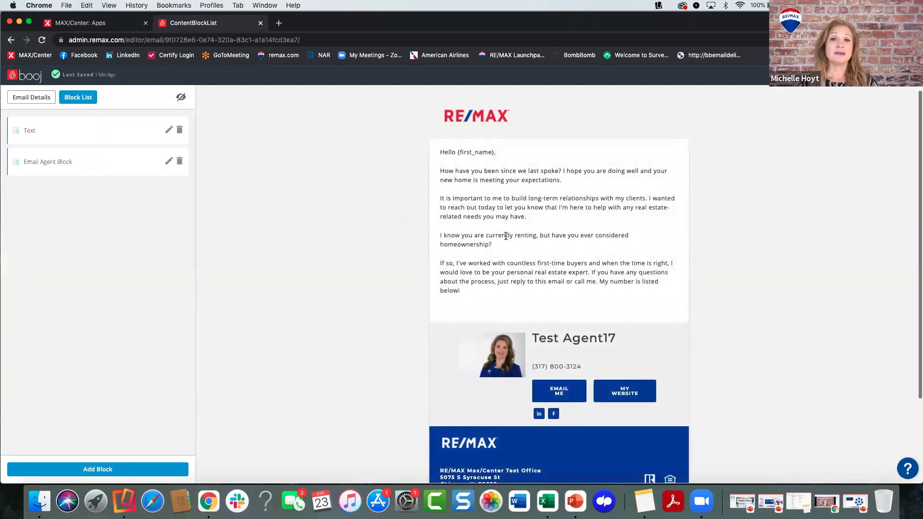
left_click(169, 130)
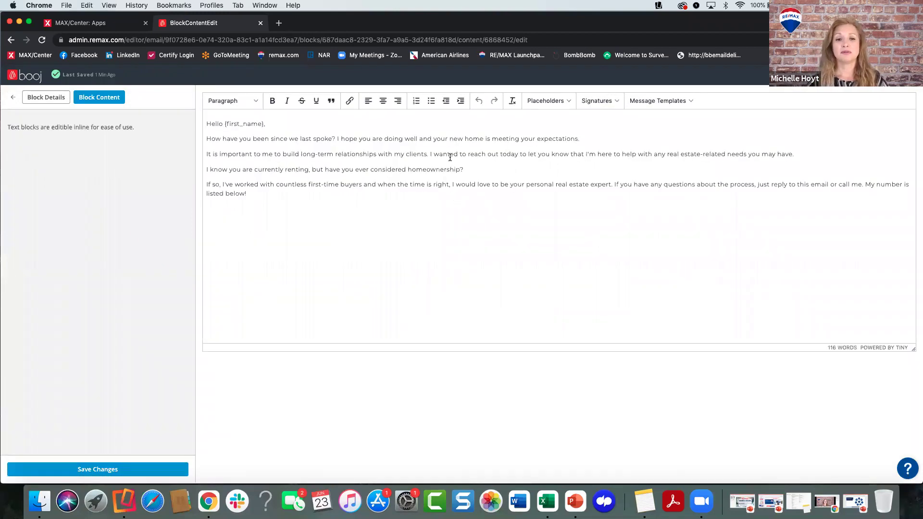
left_click(54, 470)
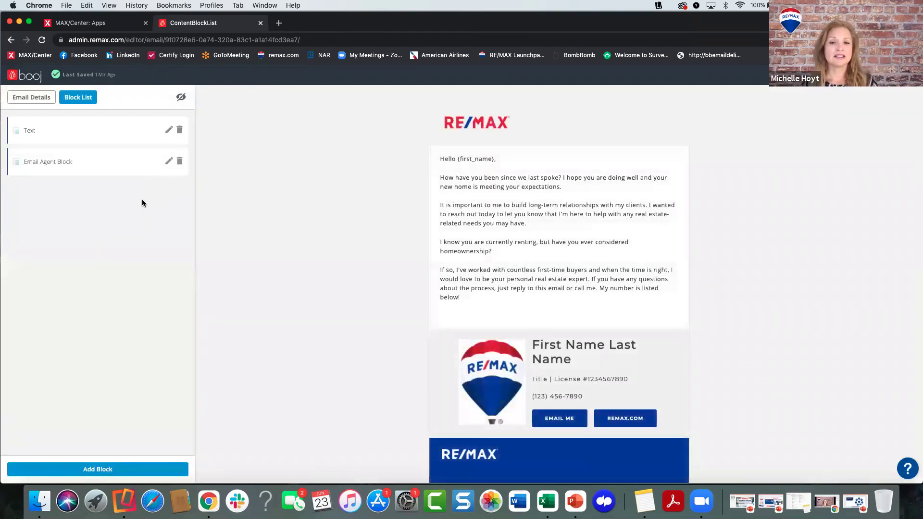
left_click(87, 471)
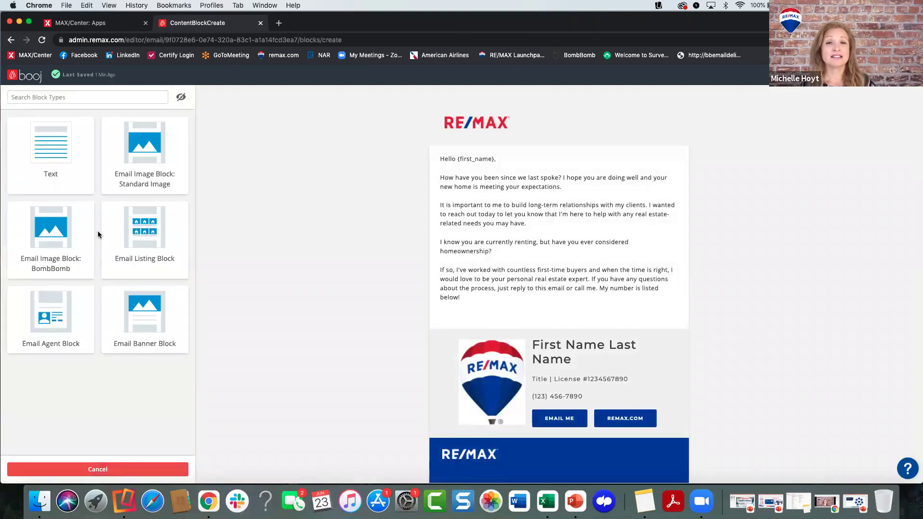
Add an Email Image Block: Standard Image and skip the computer's file picker for the library.
left_click(156, 158)
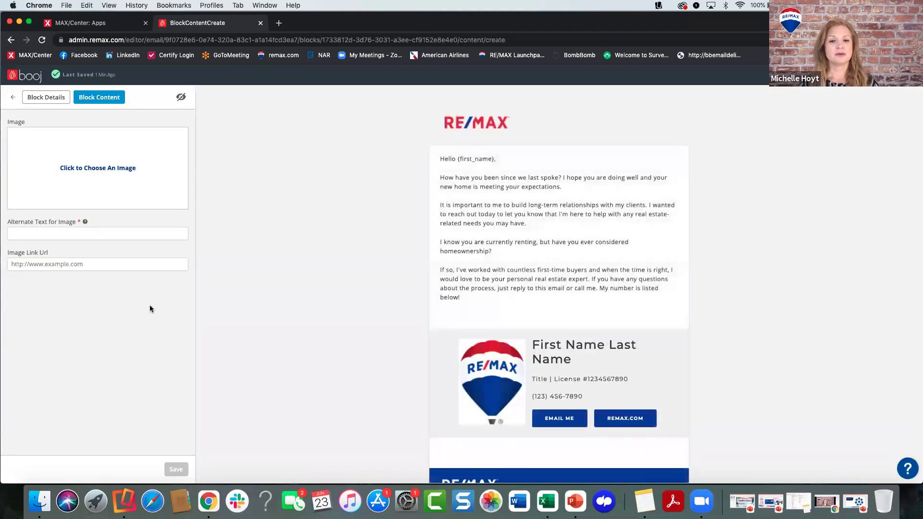
left_click(120, 169)
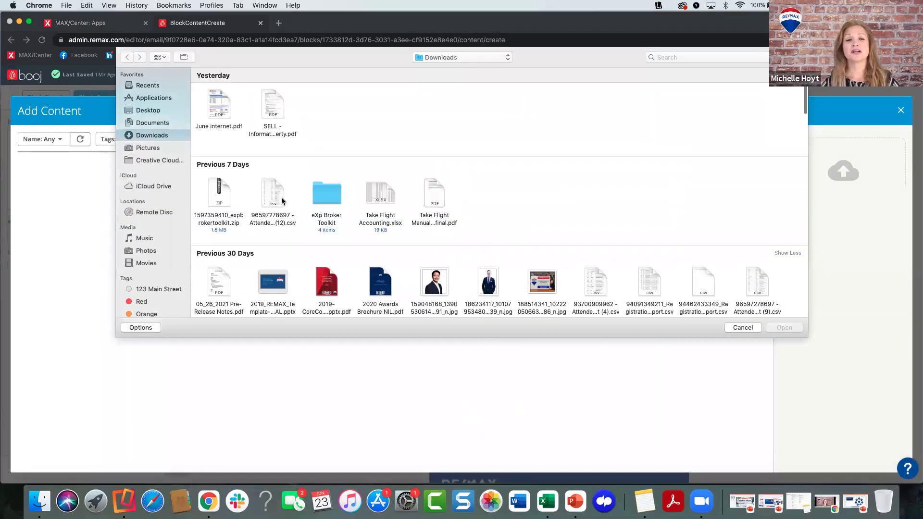
left_click(733, 328)
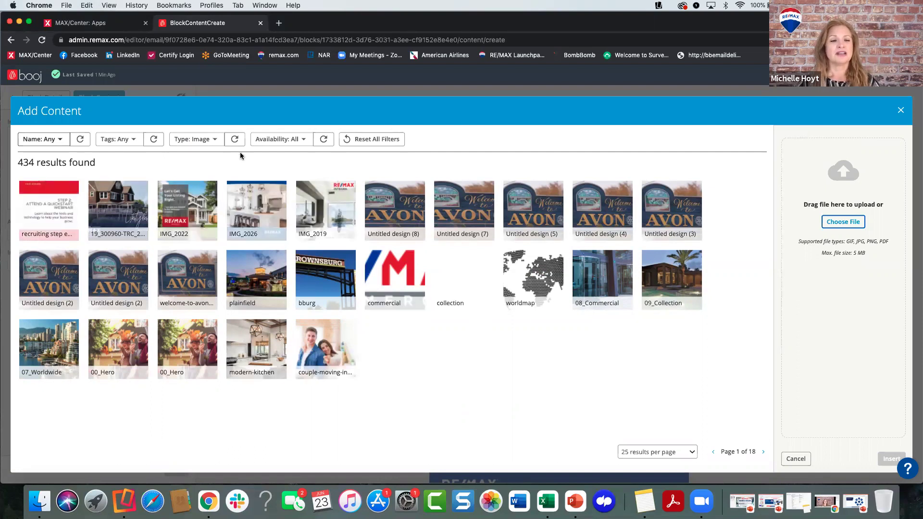
Filter the image library by name 'kitchen' and insert the Couple in Kitchen Home Interior photo.
left_click(46, 139)
left_click(69, 161)
type("kitchen")
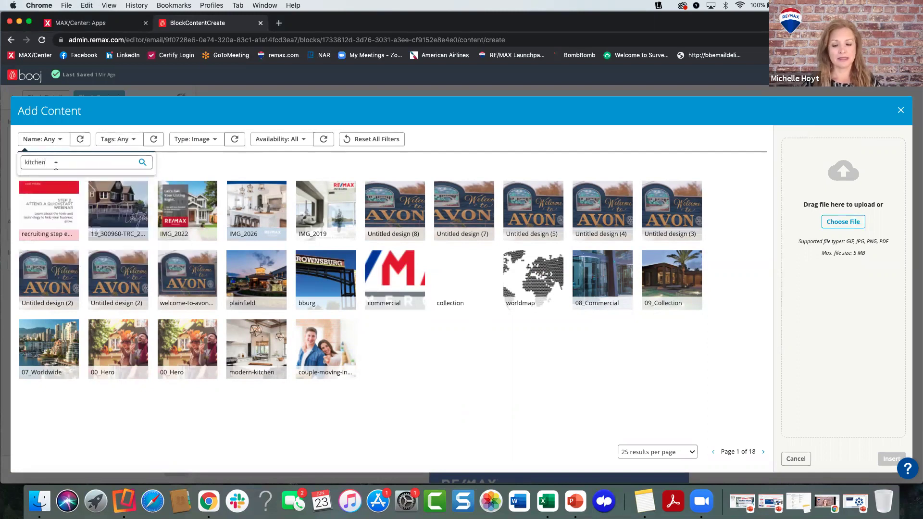
key("Return")
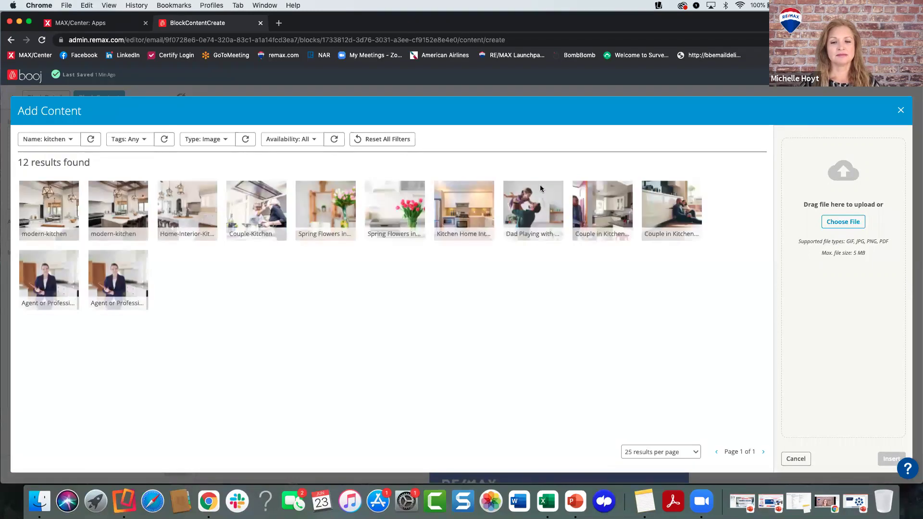
left_click(605, 217)
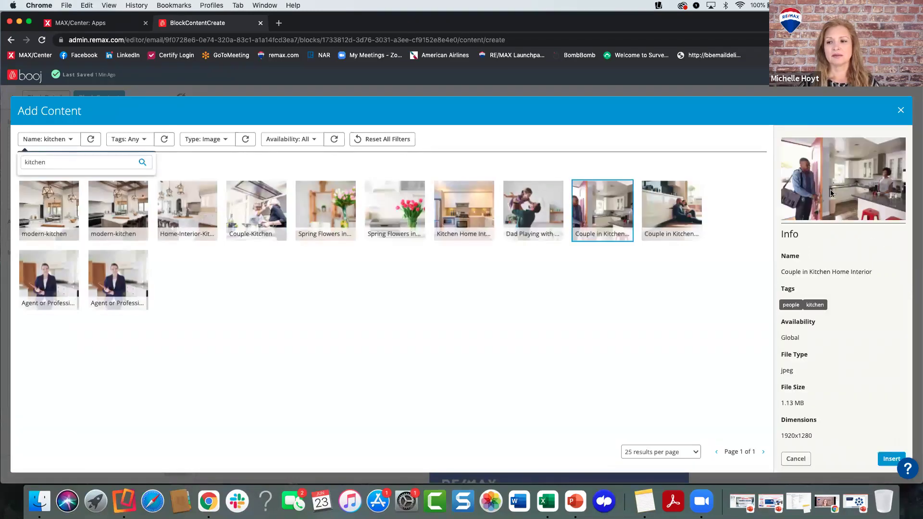
scroll(807, 344, "down", 1)
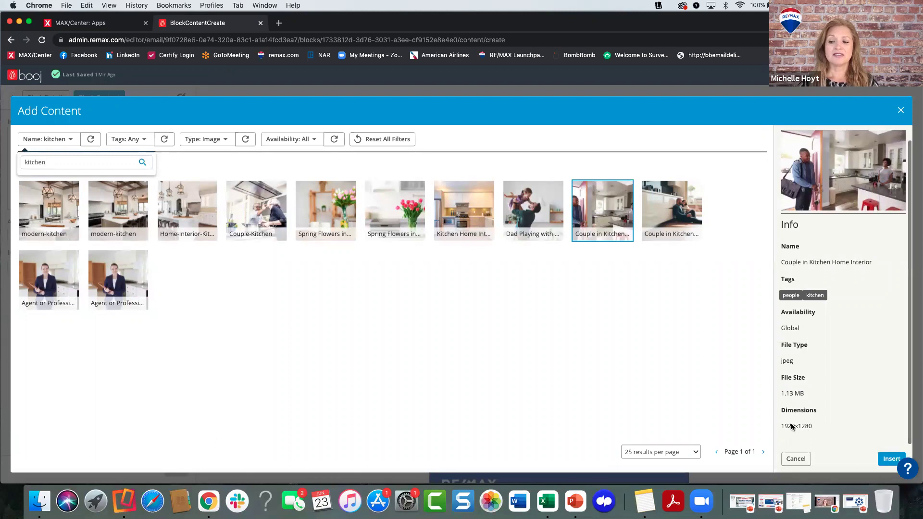
left_click(890, 459)
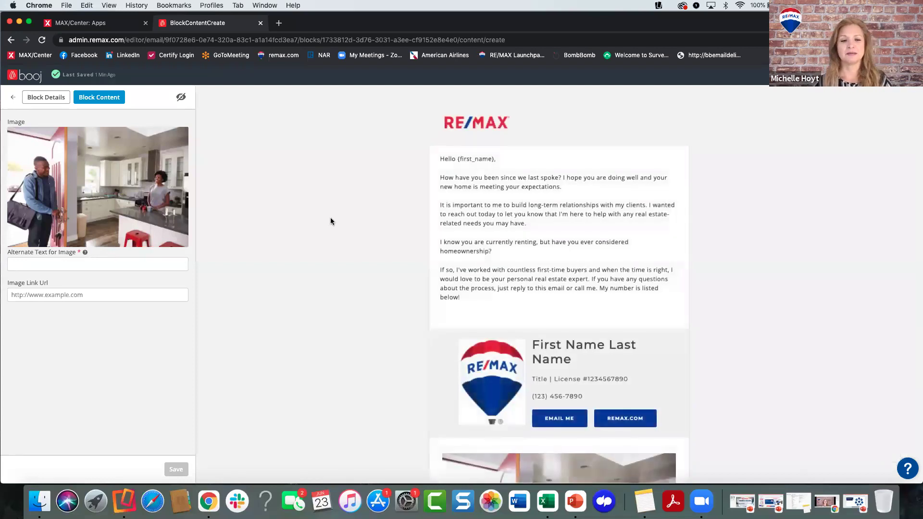
Give the kitchen photo the alternate text 'Summer Home Ownership!' and save the image item.
scroll(417, 194, "down", 3)
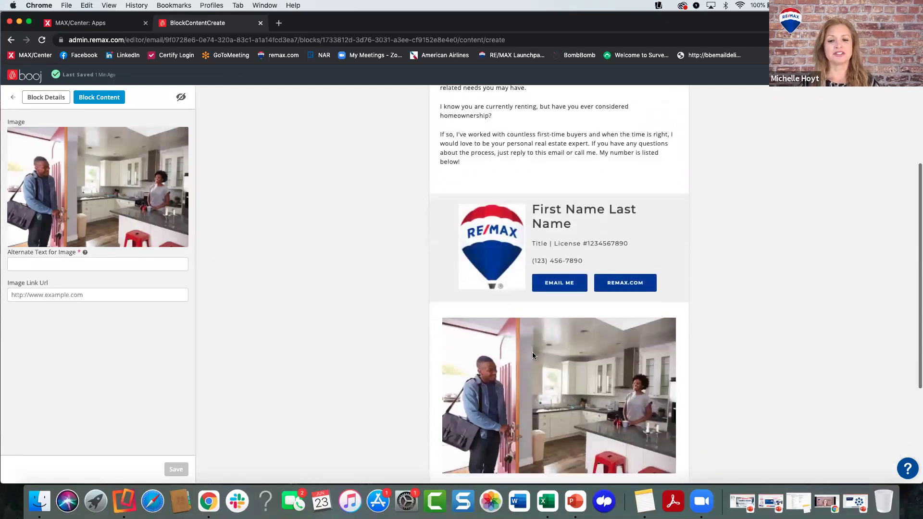
scroll(532, 356, "down", 3)
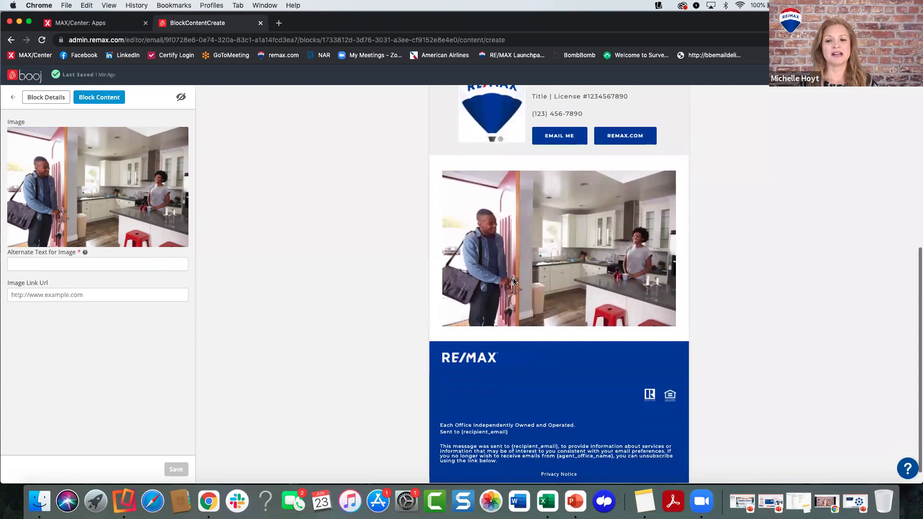
scroll(481, 241, "up", 6)
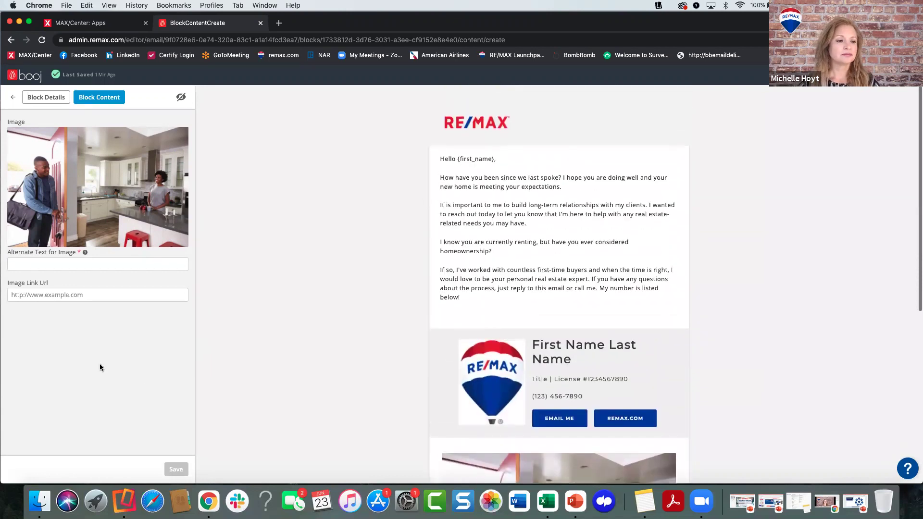
left_click(62, 265)
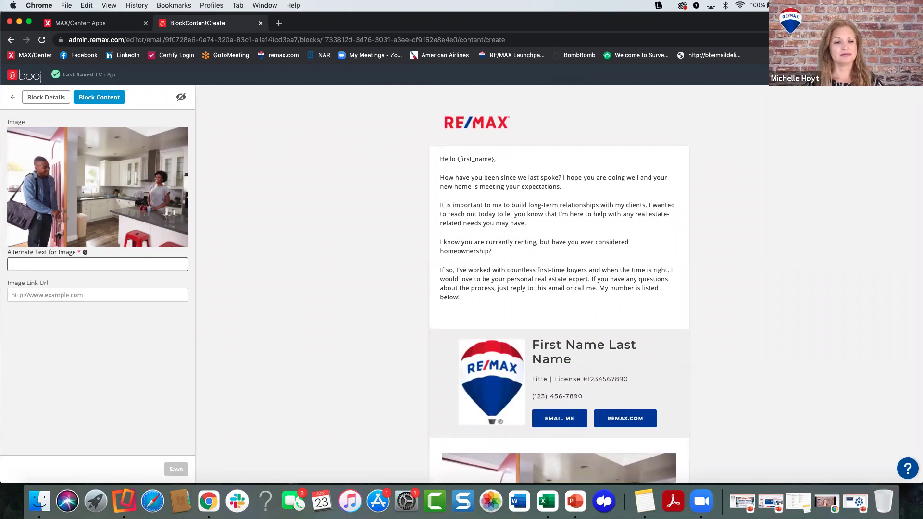
type("Sum")
key("BackSpace")
key("BackSpace")
type("ome Ownership")
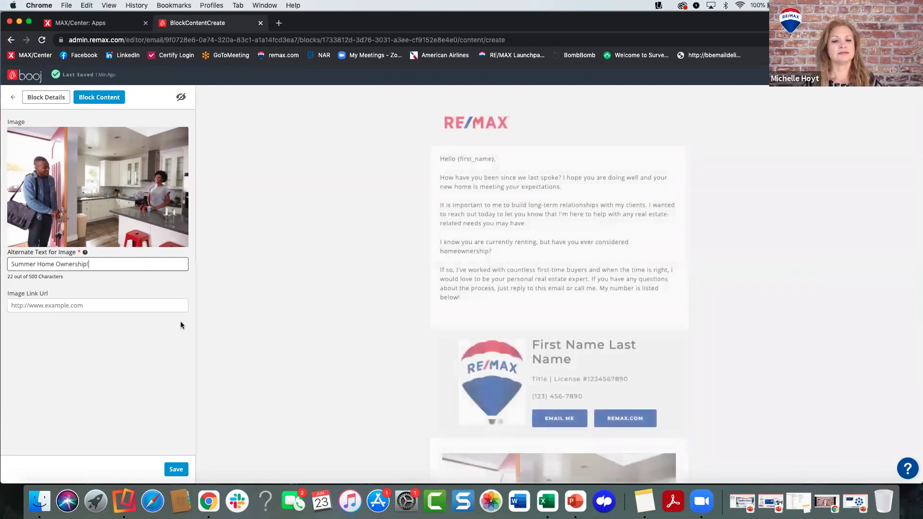
type("!")
left_click(94, 306)
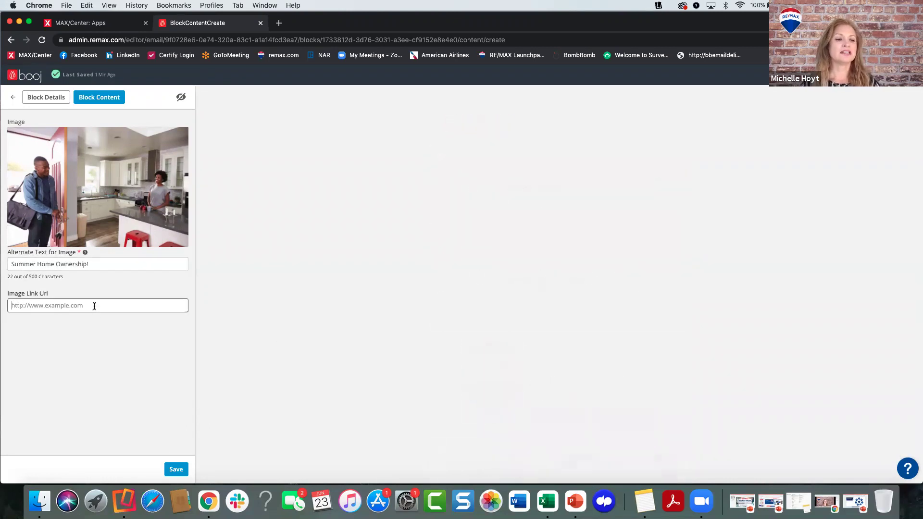
left_click(175, 469)
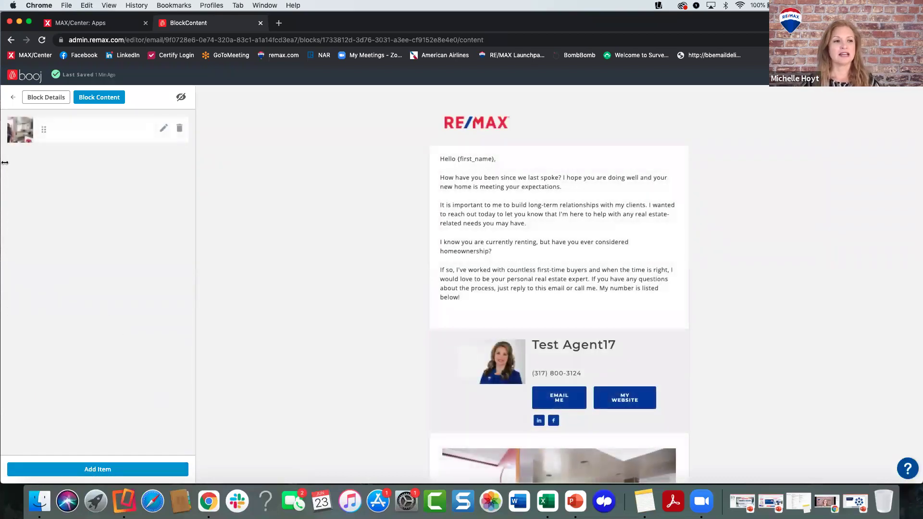
Back out of Block Details toward the block list, staying in the editor once before retrying.
left_click(13, 97)
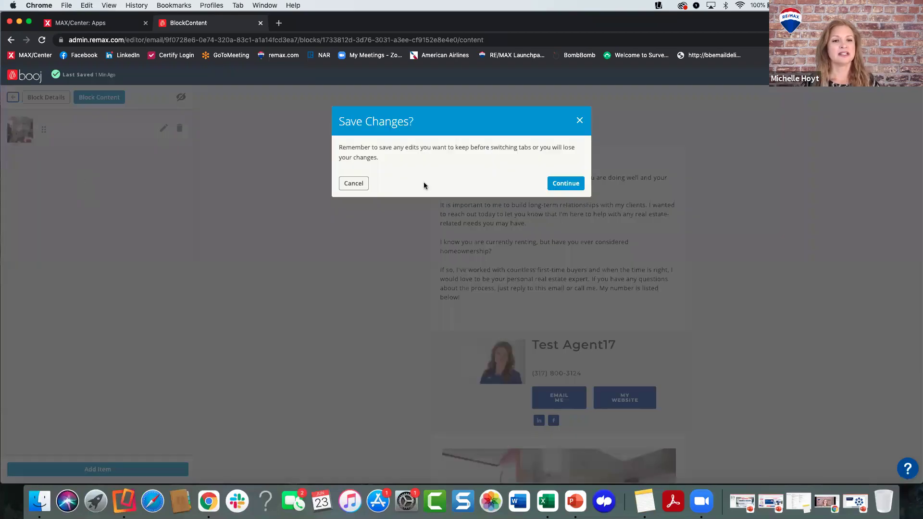
left_click(360, 183)
scroll(255, 364, "down", 5)
scroll(255, 365, "up", 5)
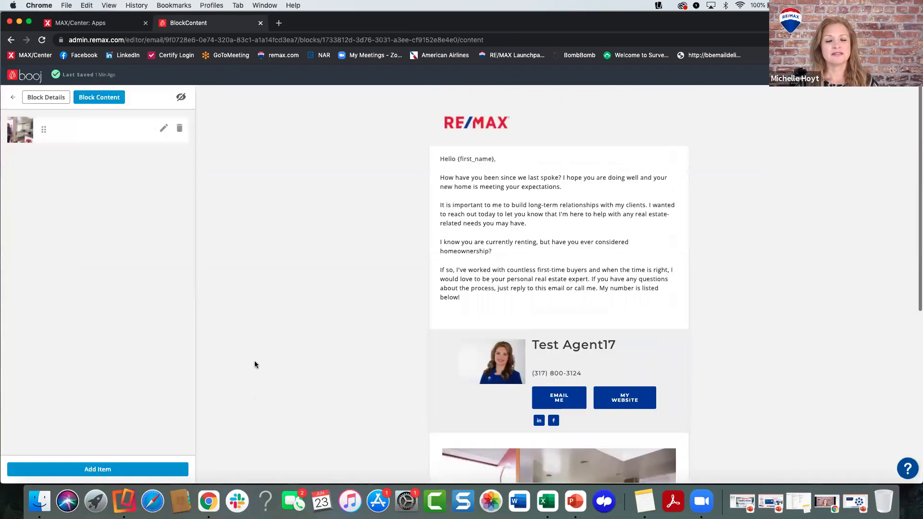
left_click(13, 97)
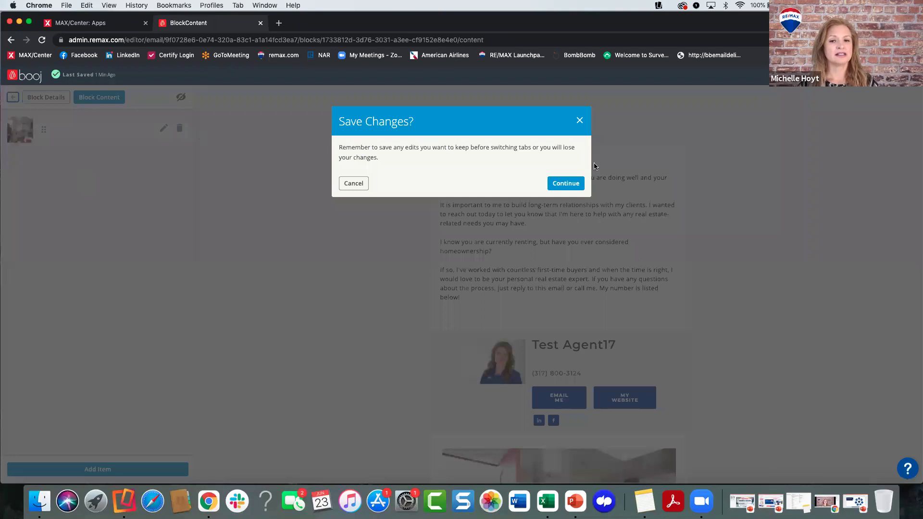
Confirm leaving, drag the Email Image Block above the greeting text, and return to the campaign's emails.
left_click(566, 184)
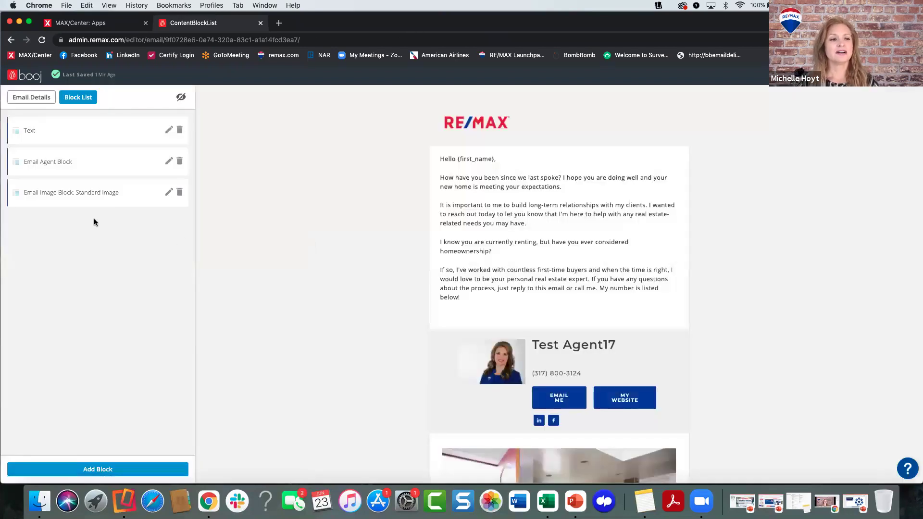
left_click_drag(21, 192, 16, 125)
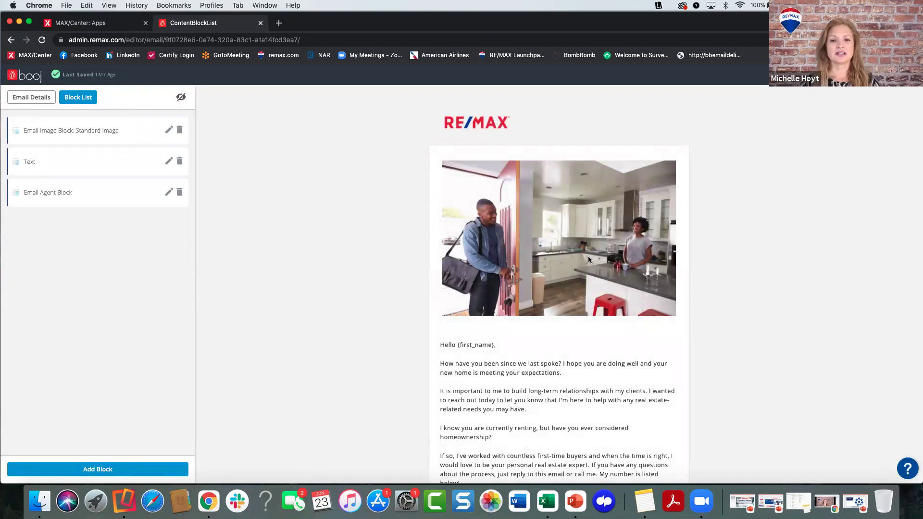
scroll(588, 255, "down", 5)
scroll(587, 256, "down", 5)
scroll(587, 256, "up", 10)
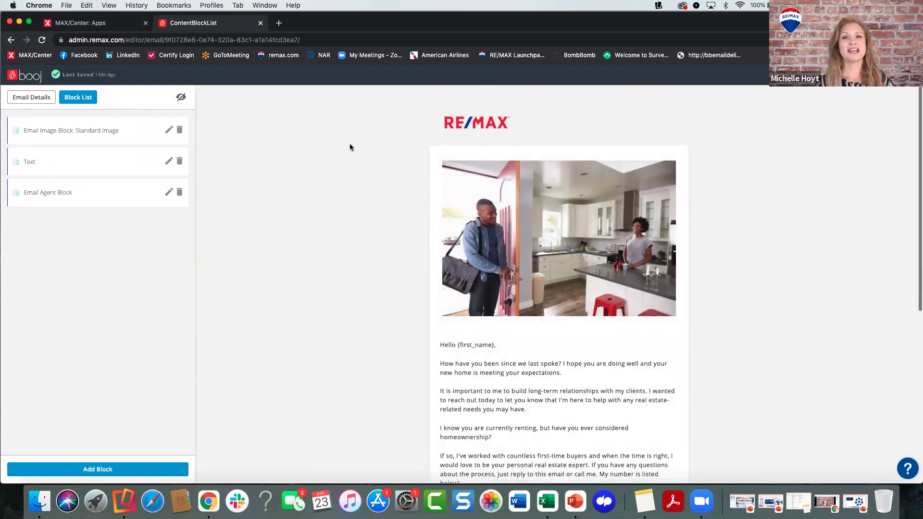
key("super+bracketleft")
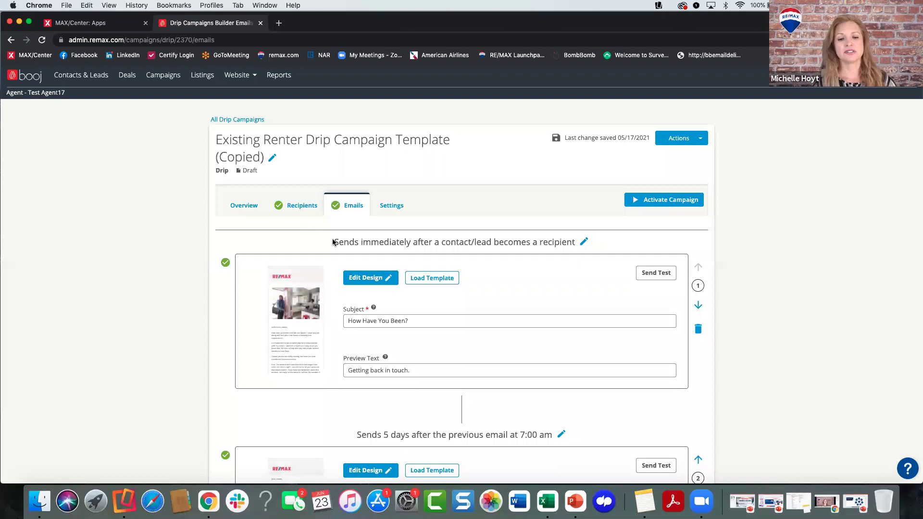
Change the second email's send delay from 5 to 7 days and save the schedule.
scroll(331, 280, "down", 2)
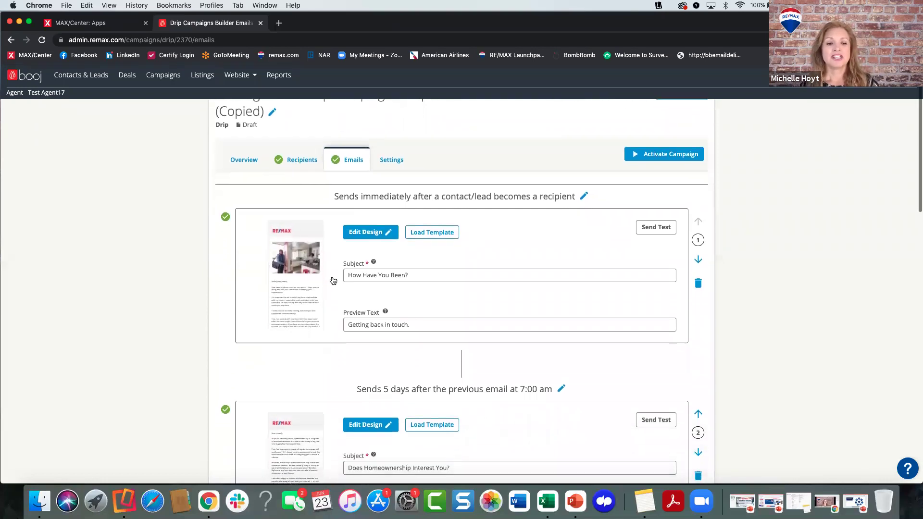
scroll(333, 280, "down", 1)
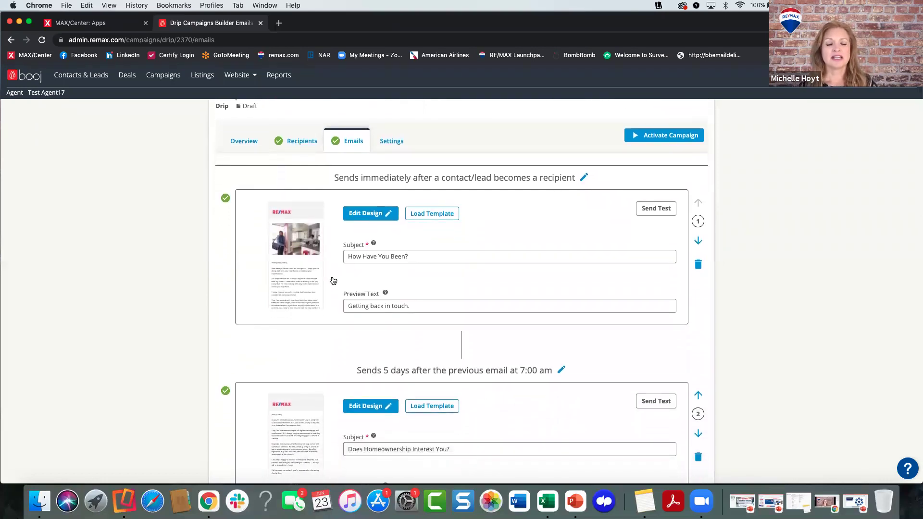
scroll(333, 280, "down", 1)
scroll(331, 279, "up", 1)
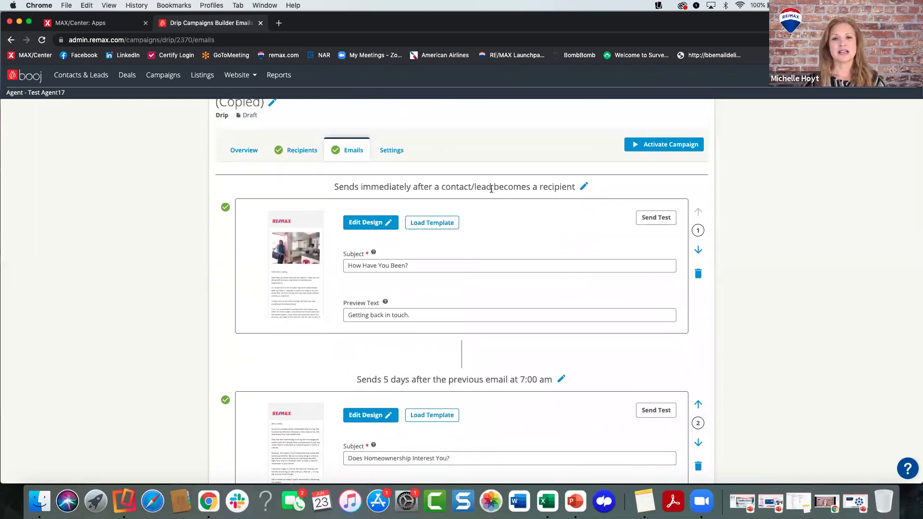
scroll(492, 236, "down", 1)
scroll(492, 236, "down", 2)
scroll(455, 260, "down", 4)
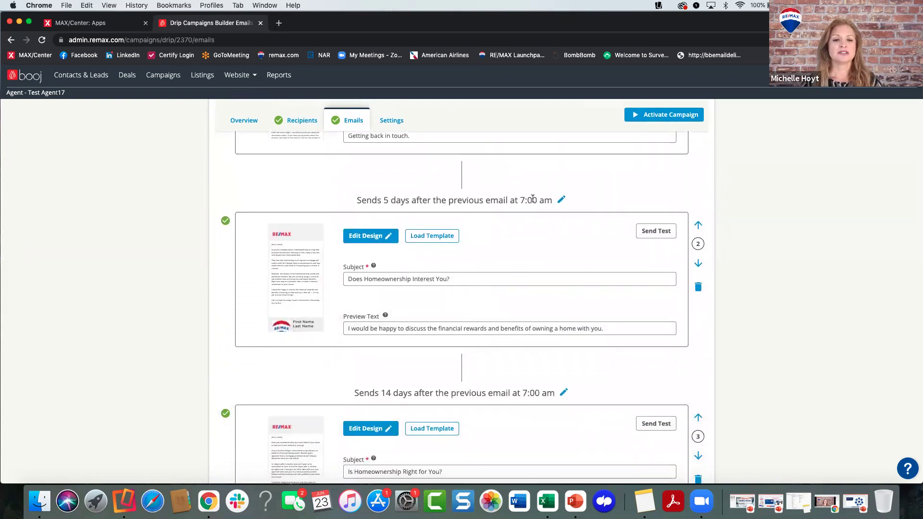
left_click(561, 200)
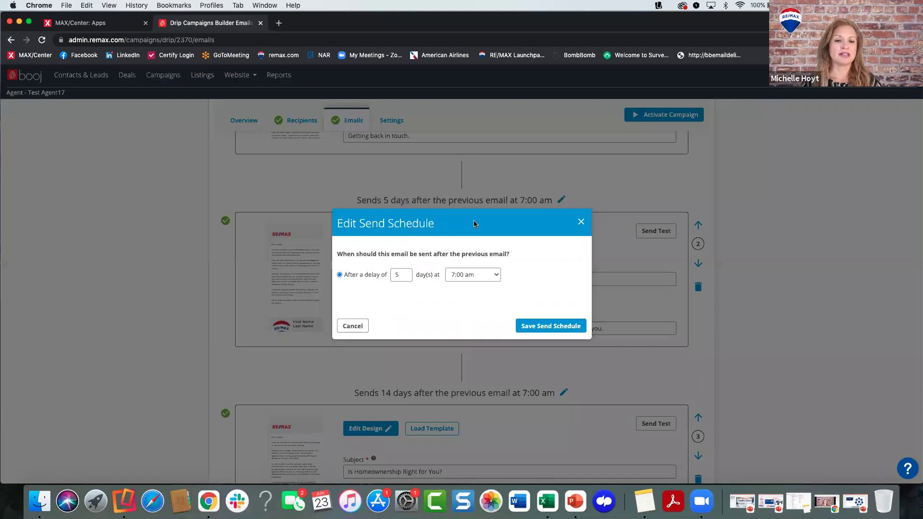
left_click(405, 272)
left_click(405, 272)
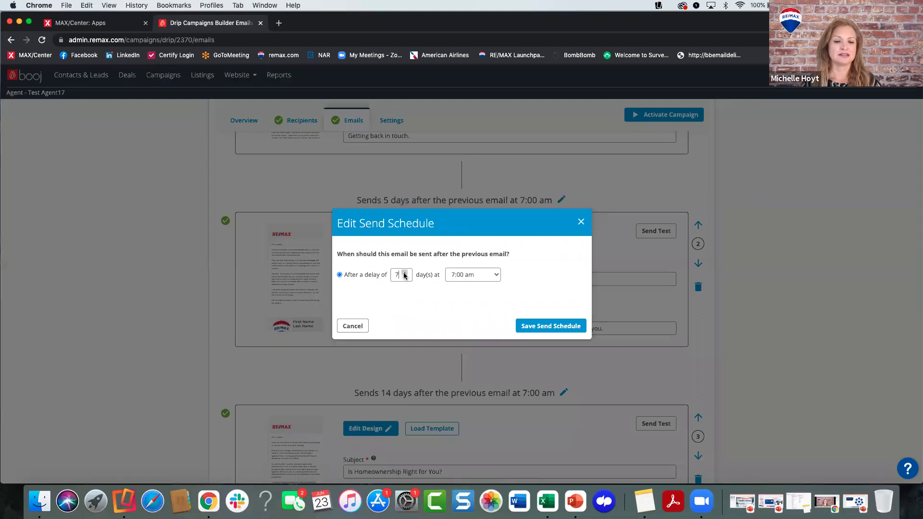
left_click(542, 326)
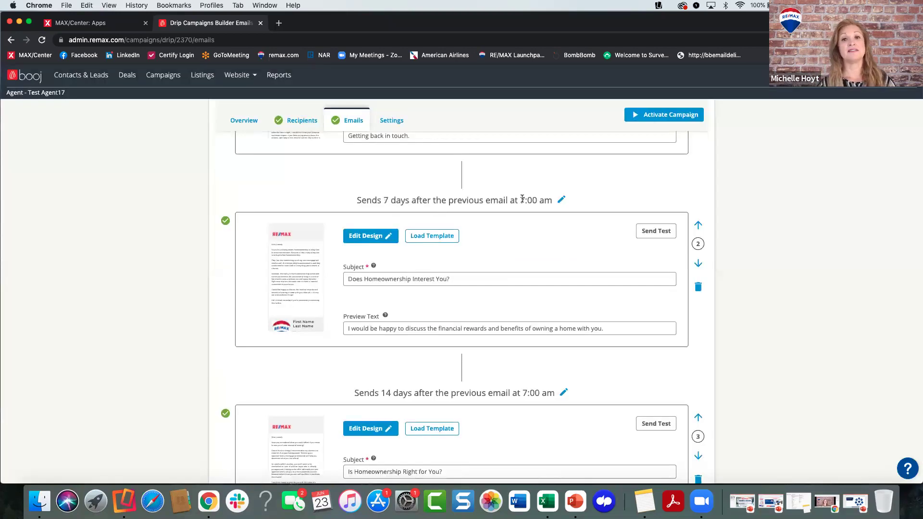
Scroll through the rest of the campaign's email schedule to review it.
scroll(489, 250, "down", 1)
scroll(478, 233, "down", 12)
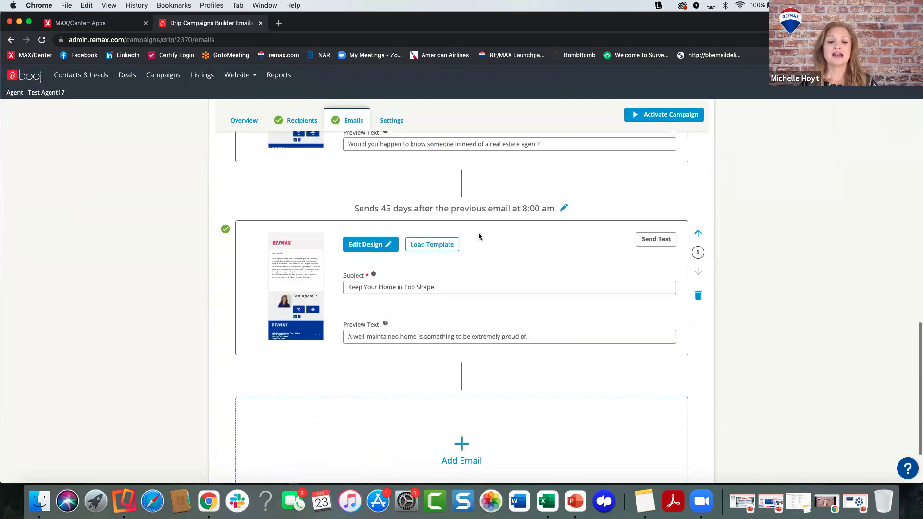
scroll(478, 233, "down", 3)
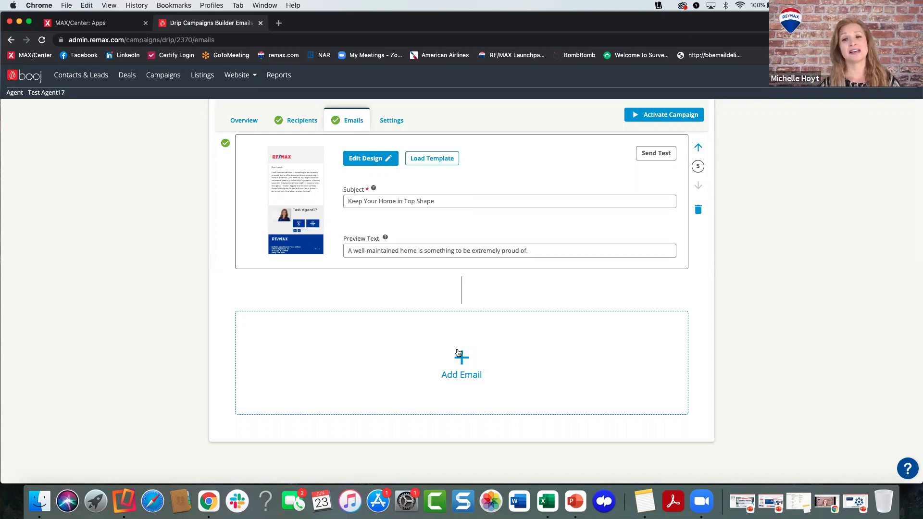
scroll(458, 353, "up", 20)
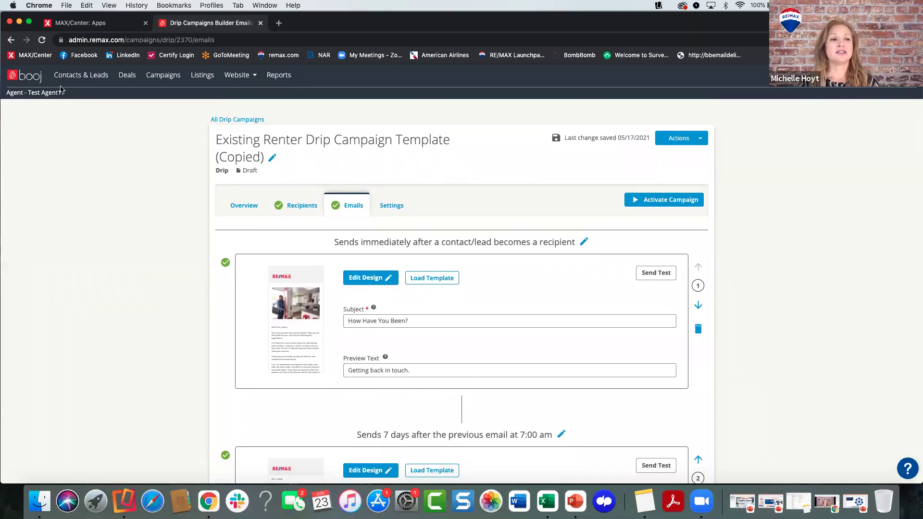
Add a campaign named 'June Newsletter', keep the Single type, and open its builder.
left_click(161, 77)
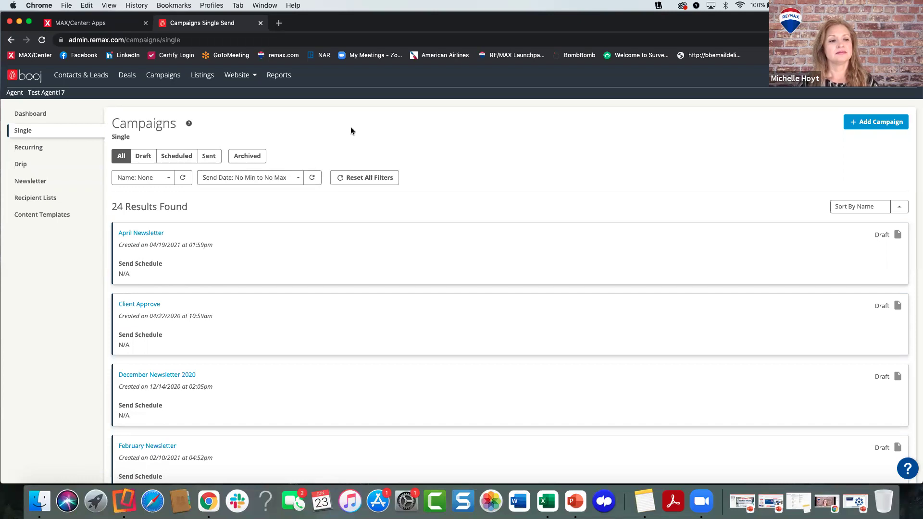
left_click(862, 127)
left_click_drag(456, 222, 342, 222)
type("June Newlse")
key("BackSpace")
type("se")
type("letter")
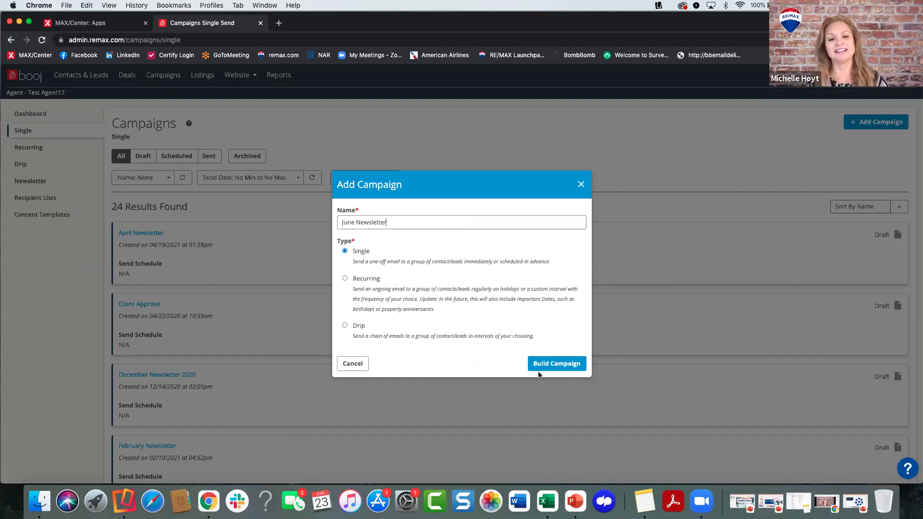
left_click(559, 365)
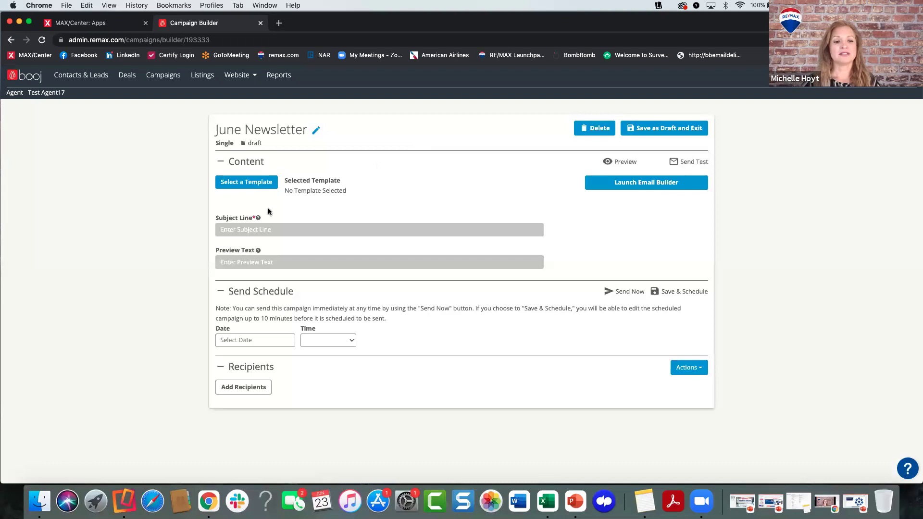
Apply the June 2021 Newsletter template to the June Newsletter campaign.
left_click(254, 178)
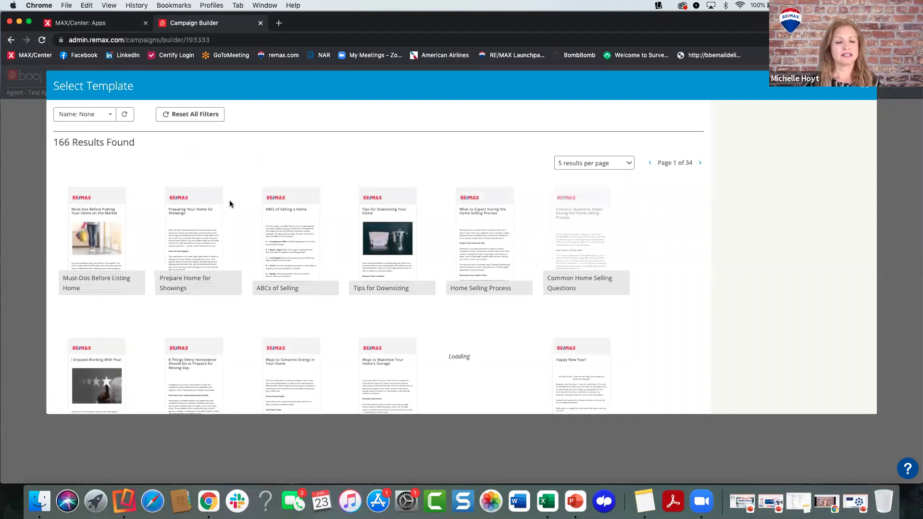
scroll(241, 270, "down", 1)
scroll(242, 269, "down", 5)
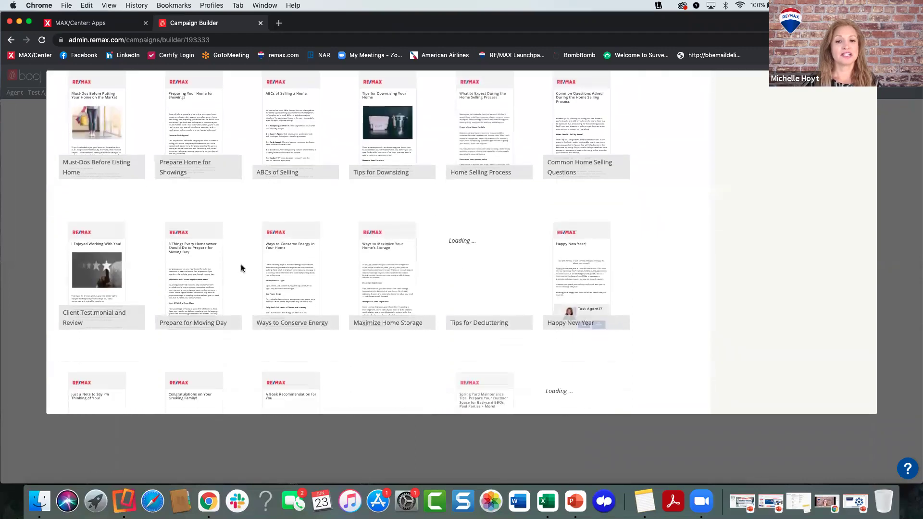
scroll(245, 275, "down", 3)
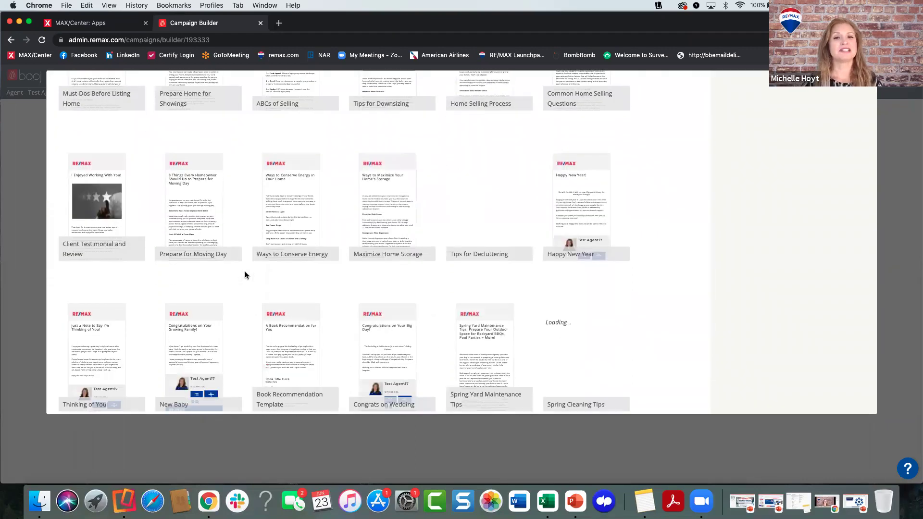
scroll(245, 274, "down", 3)
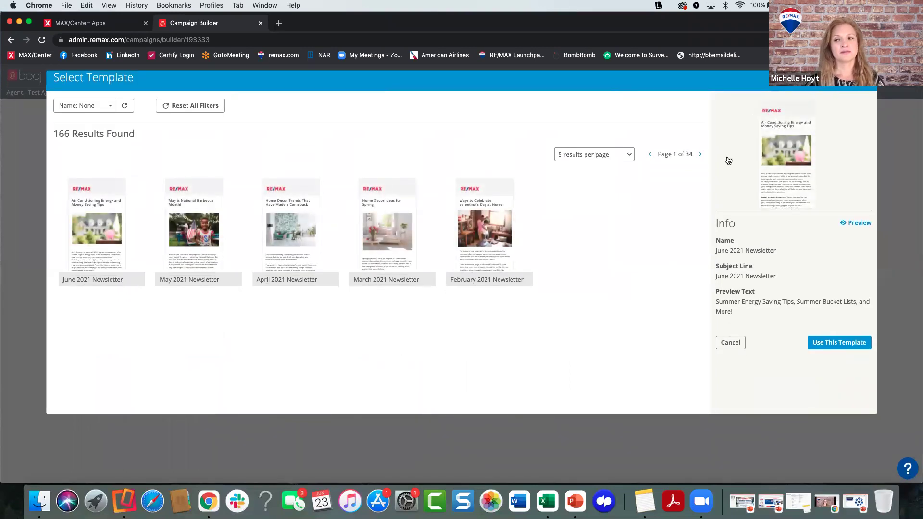
left_click(833, 344)
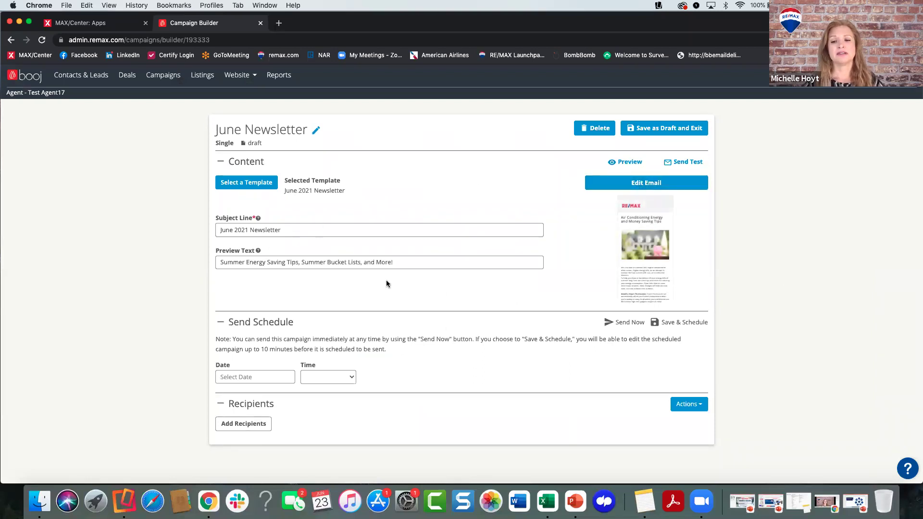
Set the send date to 06/24/2021 and time to 9:00 am, then begin adding recipients.
scroll(387, 284, "down", 1)
left_click(264, 363)
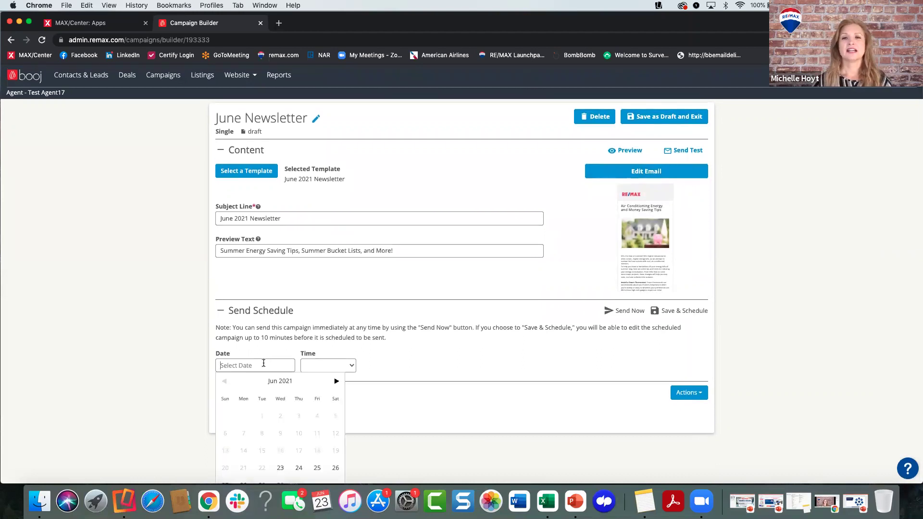
left_click(298, 469)
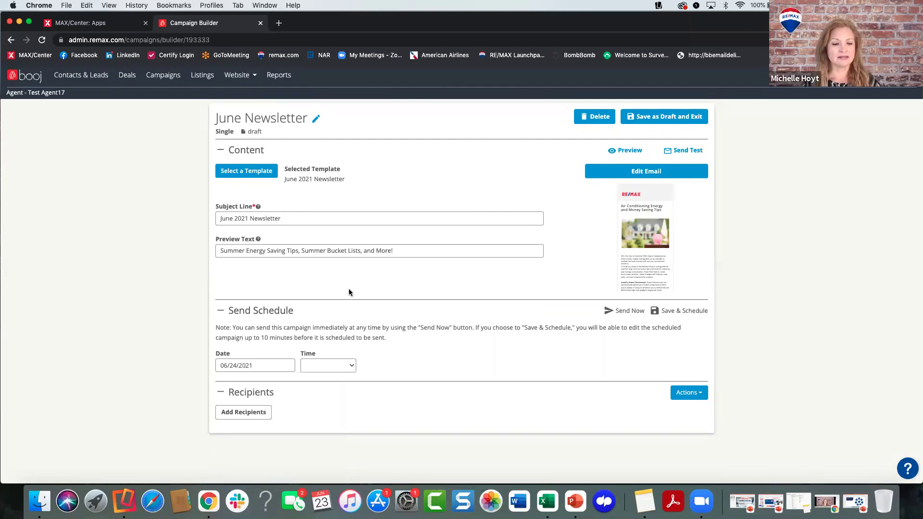
left_click(351, 366)
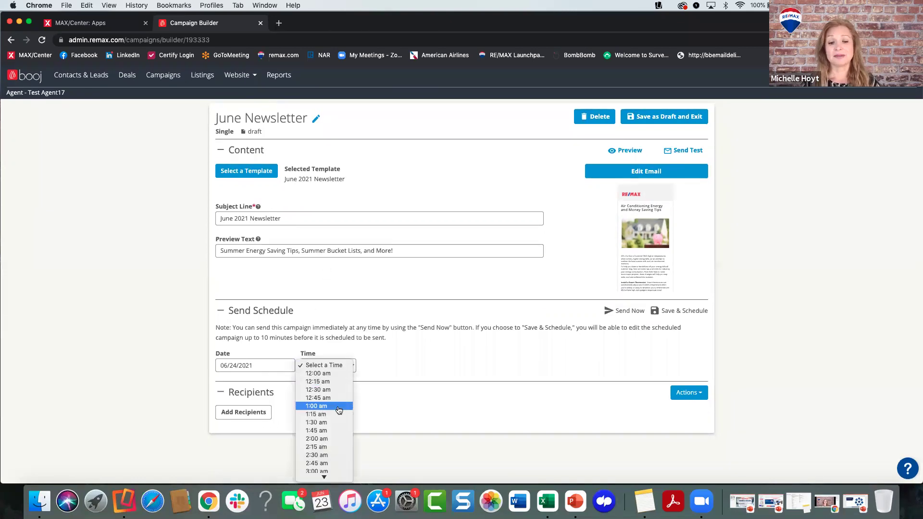
scroll(339, 409, "down", 10)
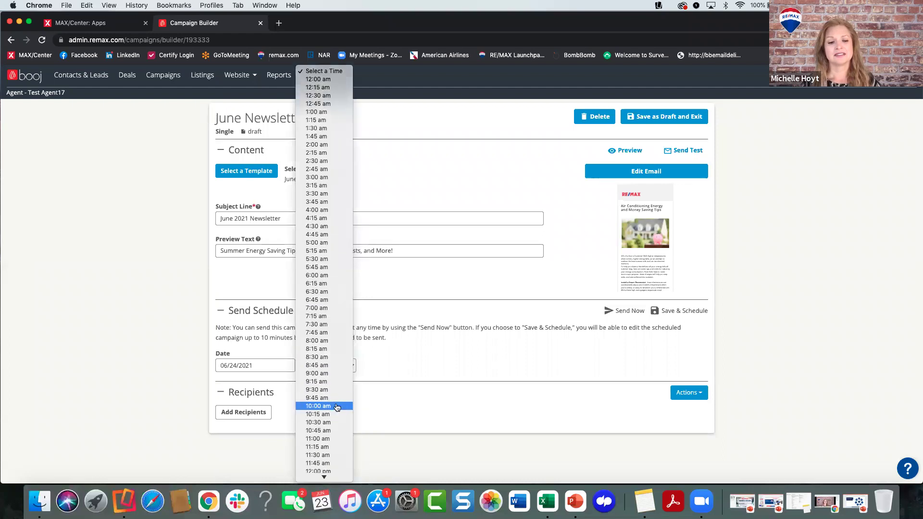
left_click(327, 374)
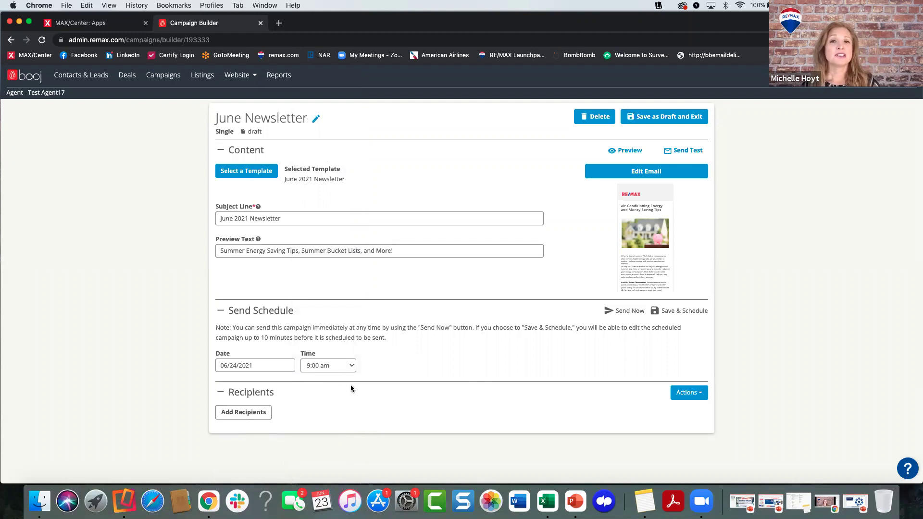
left_click(250, 413)
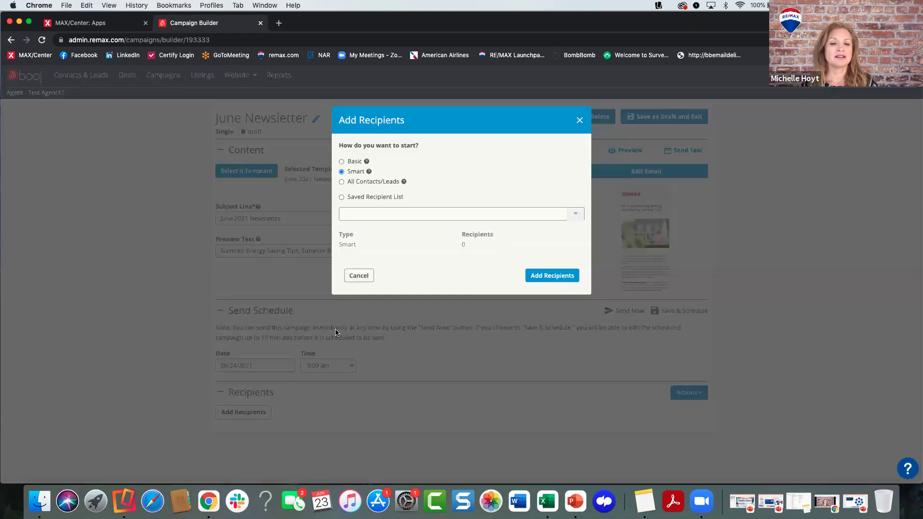
Compare the Basic, Smart and All Contacts/Leads recipient options, then close the dialog without adding anyone.
left_click(342, 162)
mouse_move(366, 162)
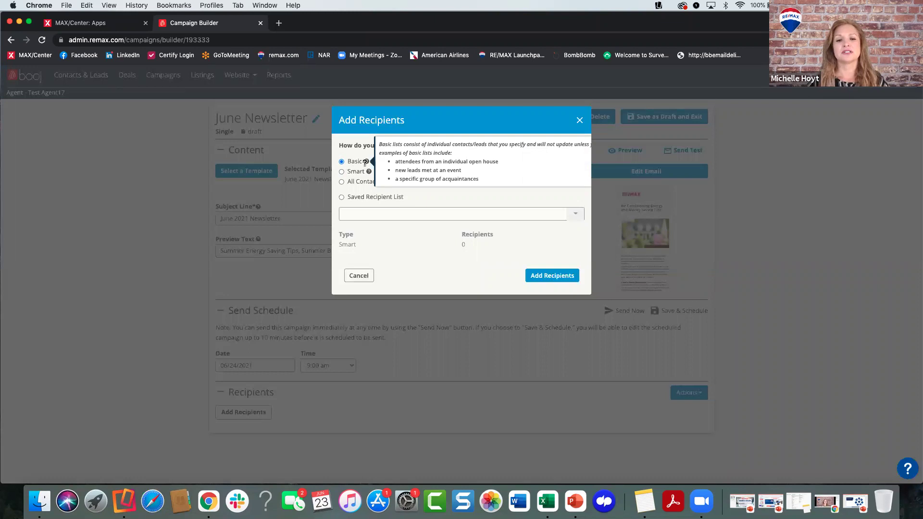
left_click(343, 171)
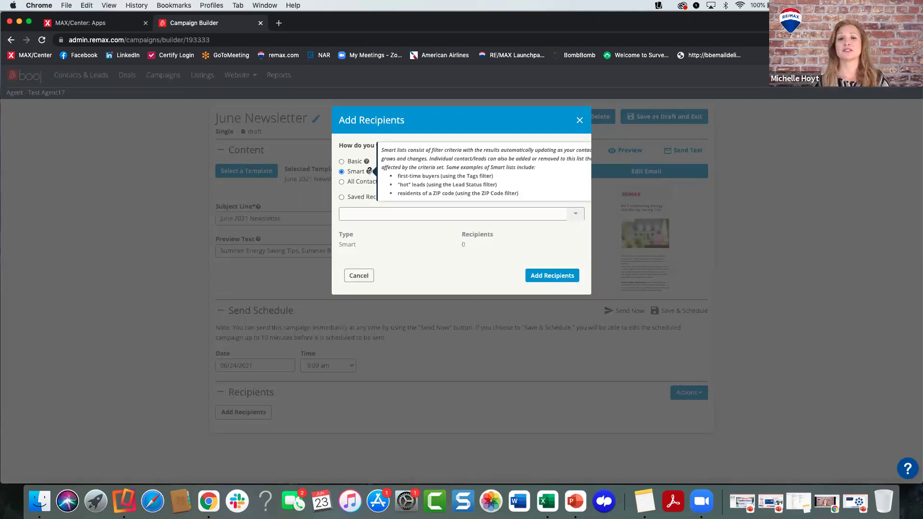
left_click(341, 183)
mouse_move(402, 182)
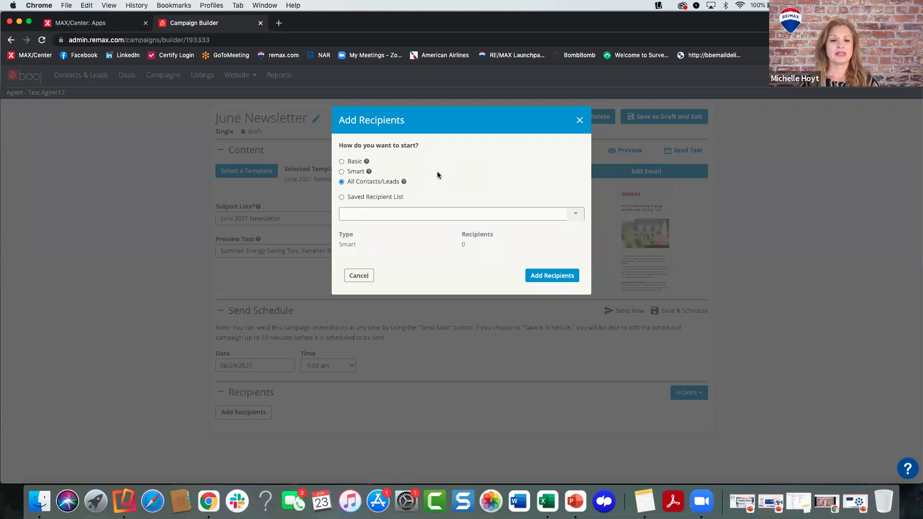
left_click(579, 121)
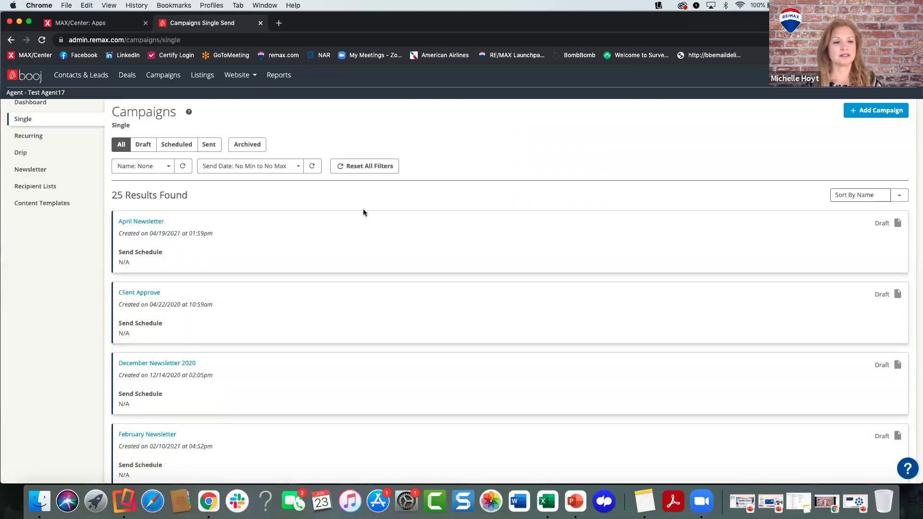
View the 11 saved Recipient Lists, then go to Website > Dashboard.
scroll(363, 213, "down", 5)
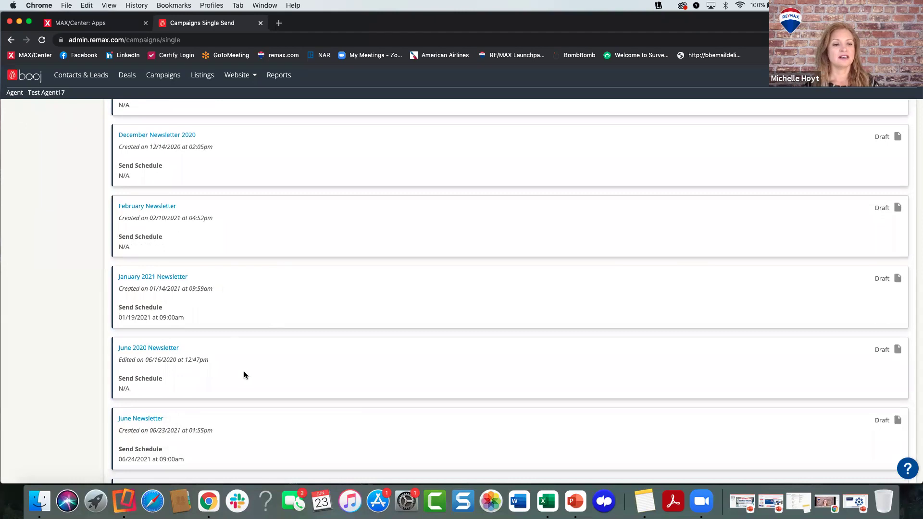
scroll(245, 373, "down", 3)
scroll(251, 344, "up", 2)
scroll(251, 345, "up", 6)
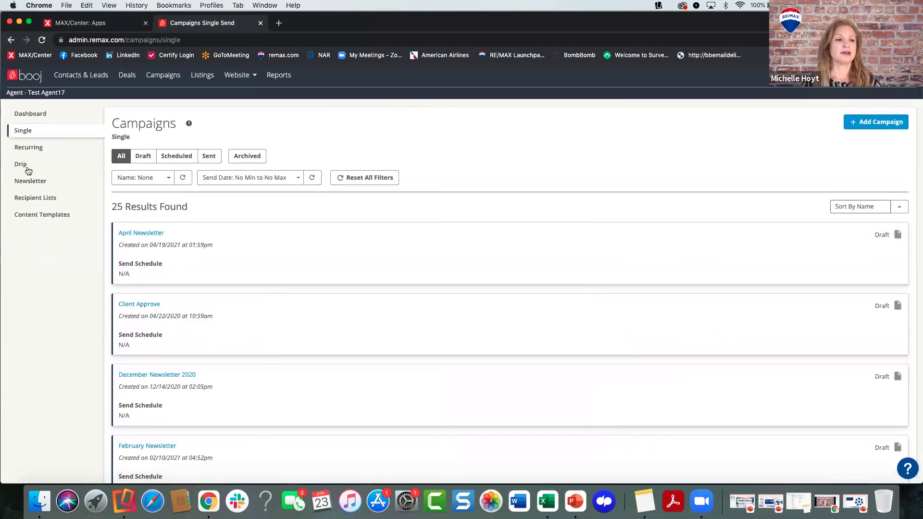
left_click(32, 198)
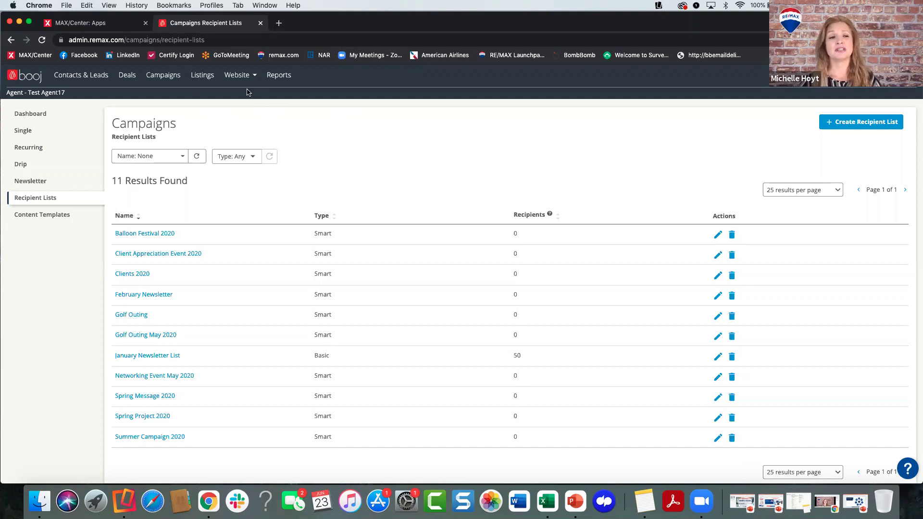
left_click(238, 75)
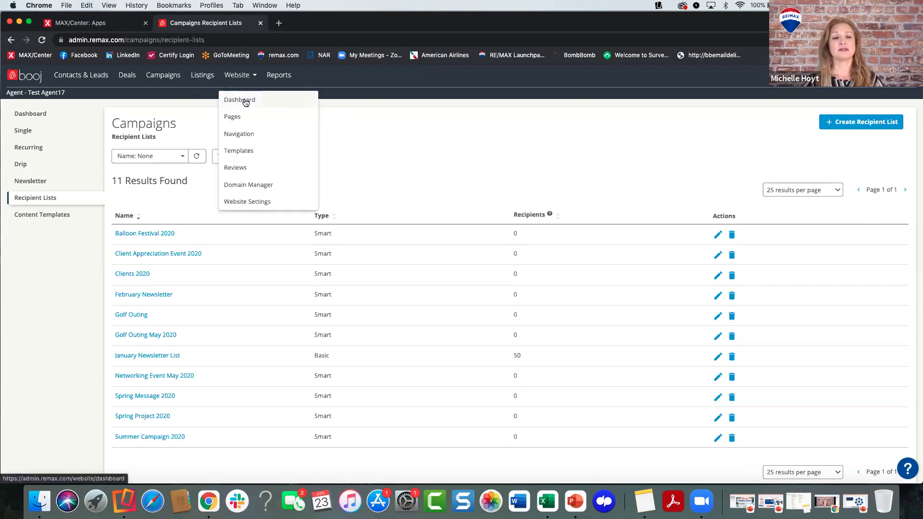
left_click(272, 103)
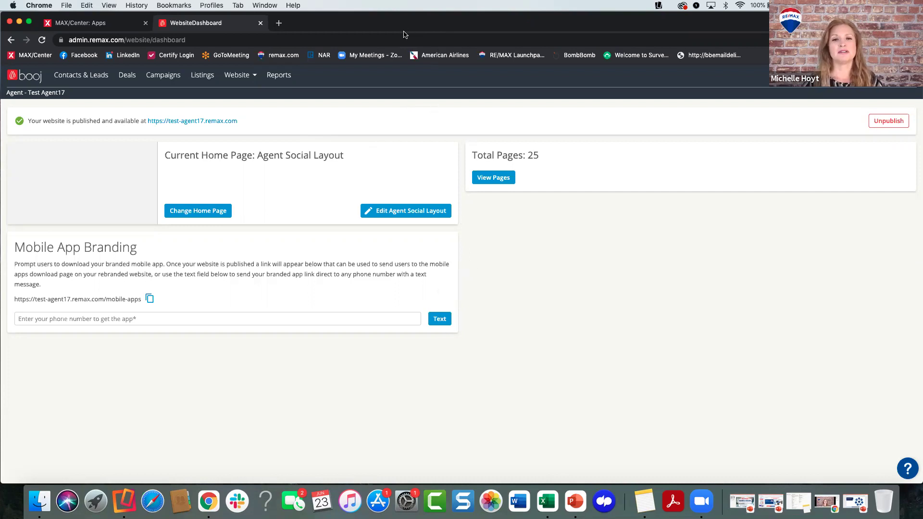
left_click(702, 500)
Open the published test-agent17.remax.com site from the 'website is published' banner in a new tab.
left_click(386, 106)
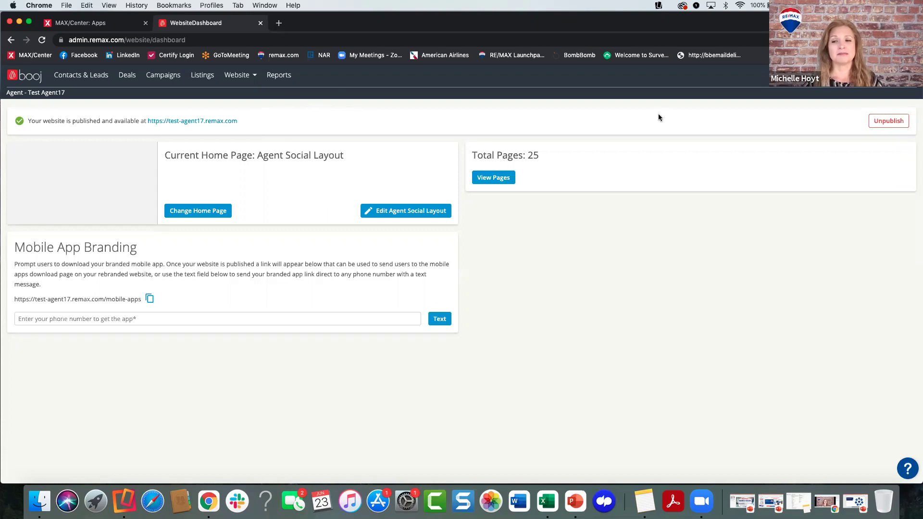
left_click(187, 121)
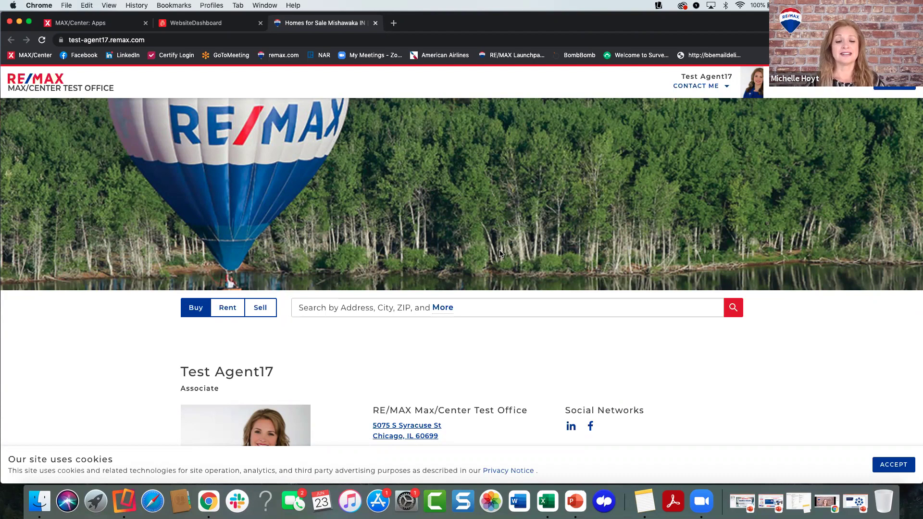
Scroll through the Test Agent17 home page with its hot-air balloon header and agent profile.
scroll(479, 310, "down", 7)
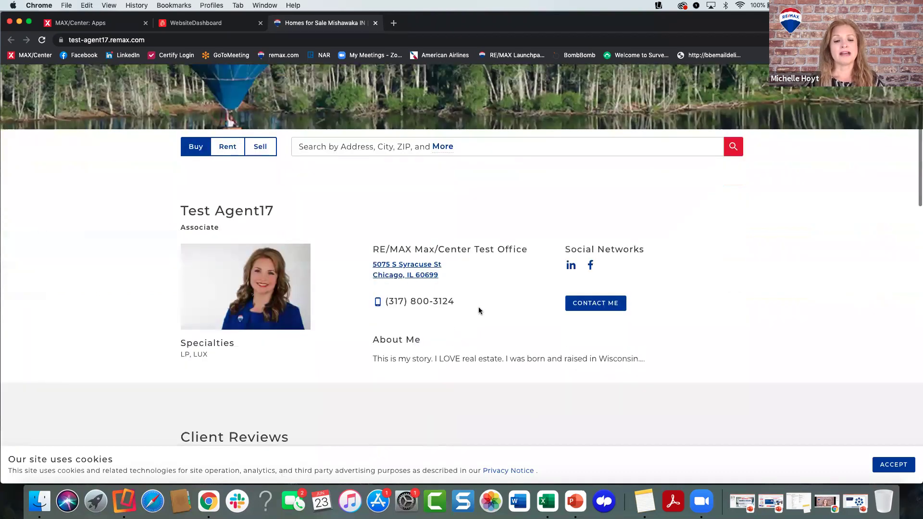
scroll(450, 342, "down", 7)
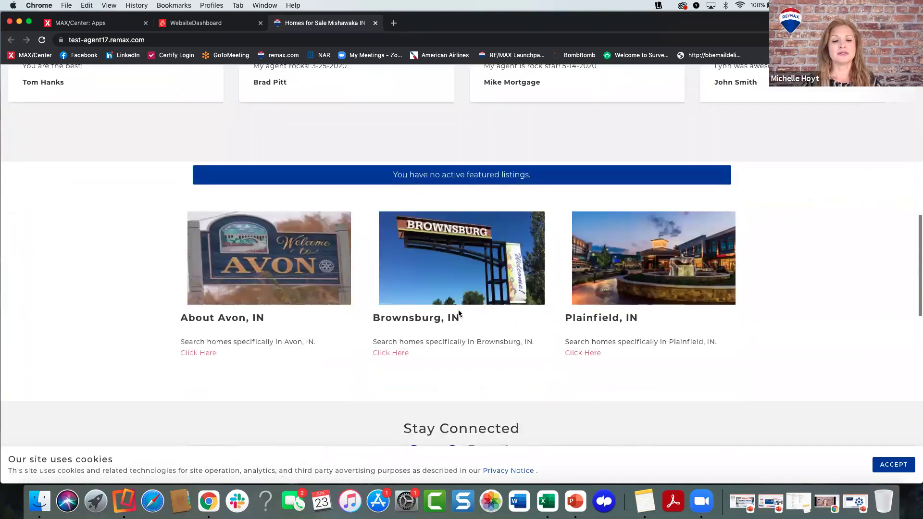
scroll(460, 310, "down", 8)
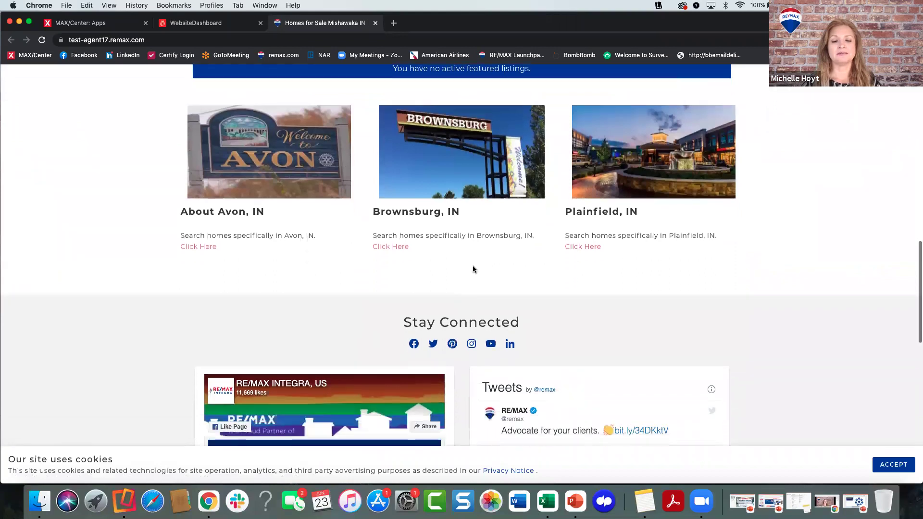
scroll(460, 316, "down", 4)
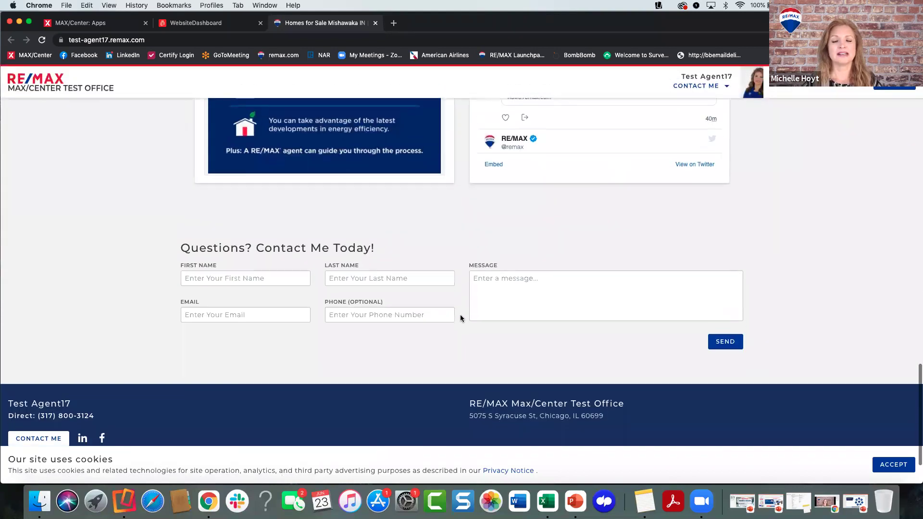
scroll(460, 315, "up", 3)
scroll(460, 318, "up", 15)
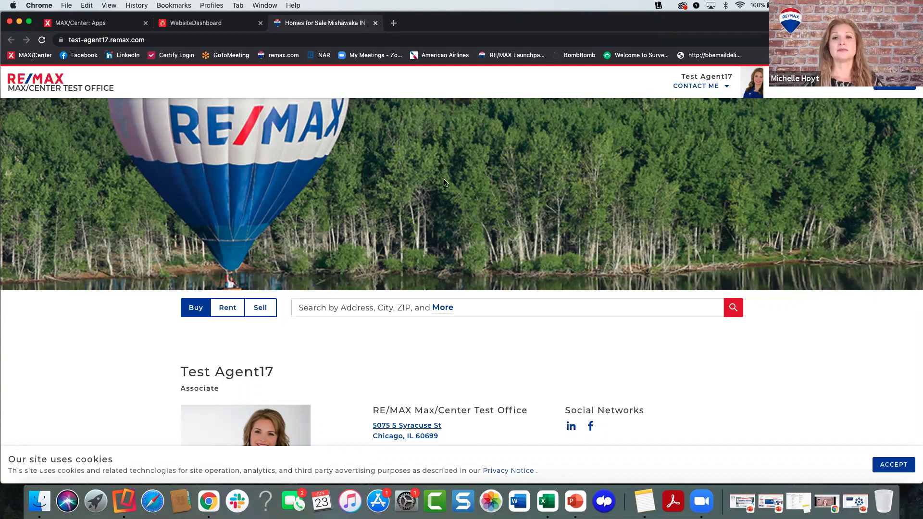
scroll(450, 220, "down", 1)
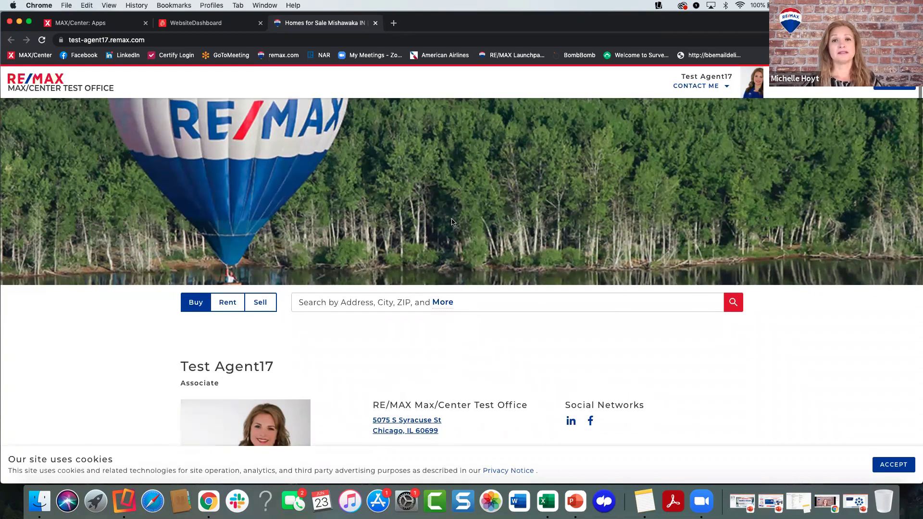
scroll(452, 221, "down", 1)
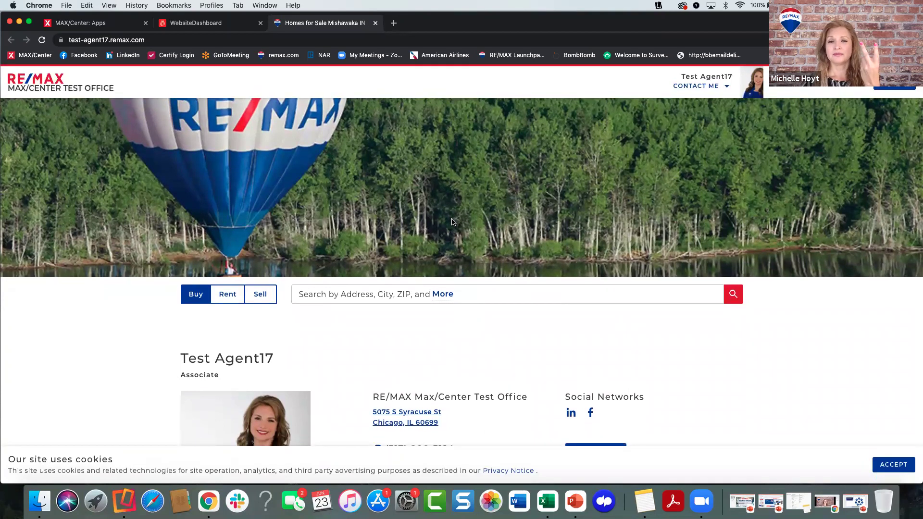
scroll(452, 221, "down", 1)
scroll(452, 222, "down", 1)
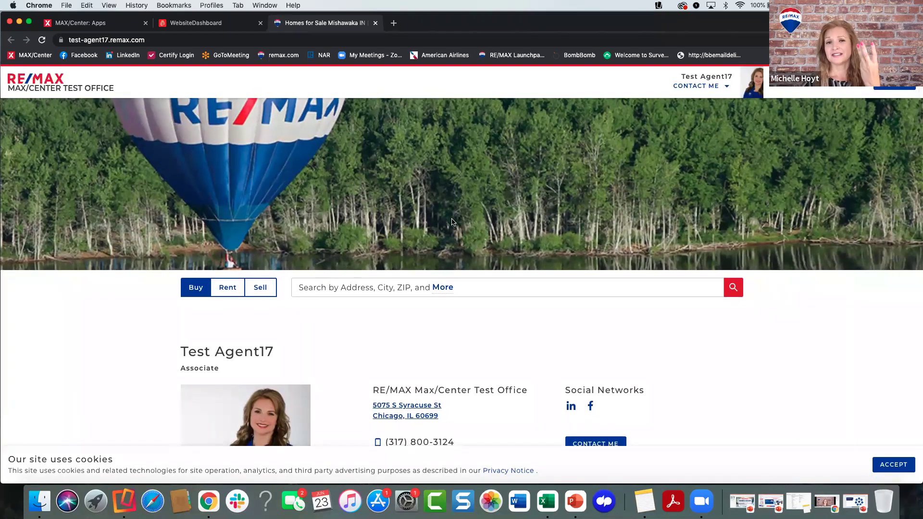
scroll(452, 222, "down", 1)
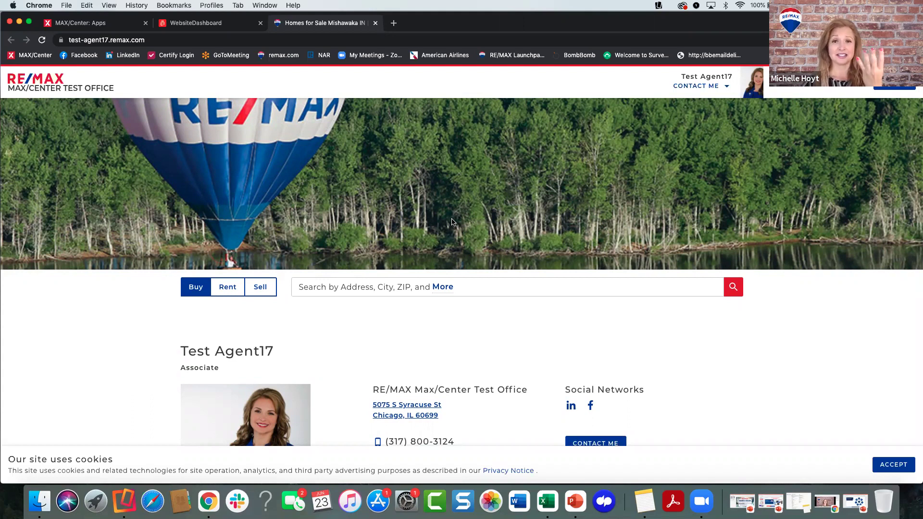
scroll(452, 222, "down", 1)
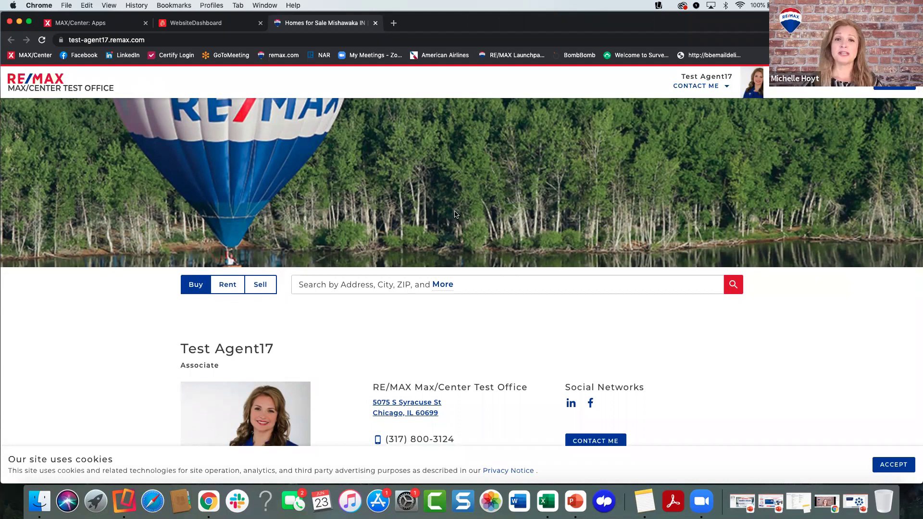
scroll(480, 271, "up", 2)
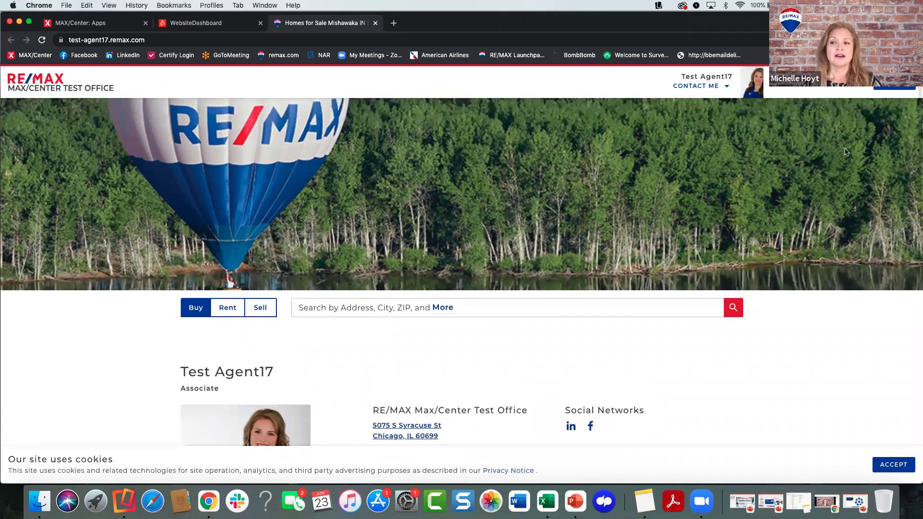
View the site menu's pages (My Services, Buy, Sell, Resources, My Info, Waukesha County), then close it.
left_click(894, 81)
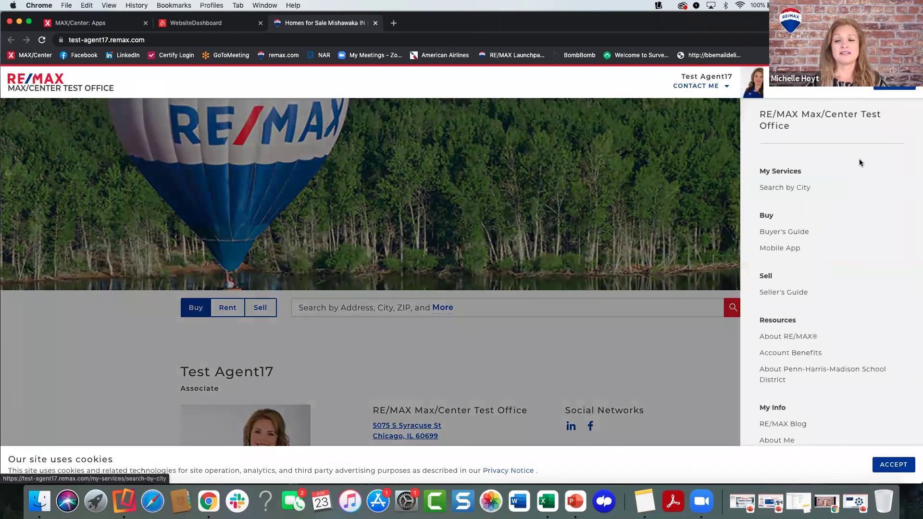
scroll(846, 263, "down", 5)
scroll(847, 263, "up", 5)
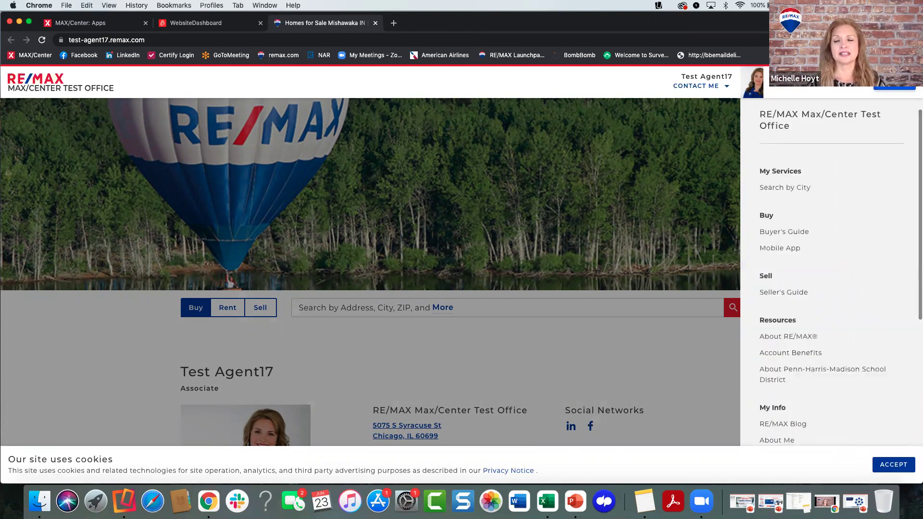
left_click(505, 193)
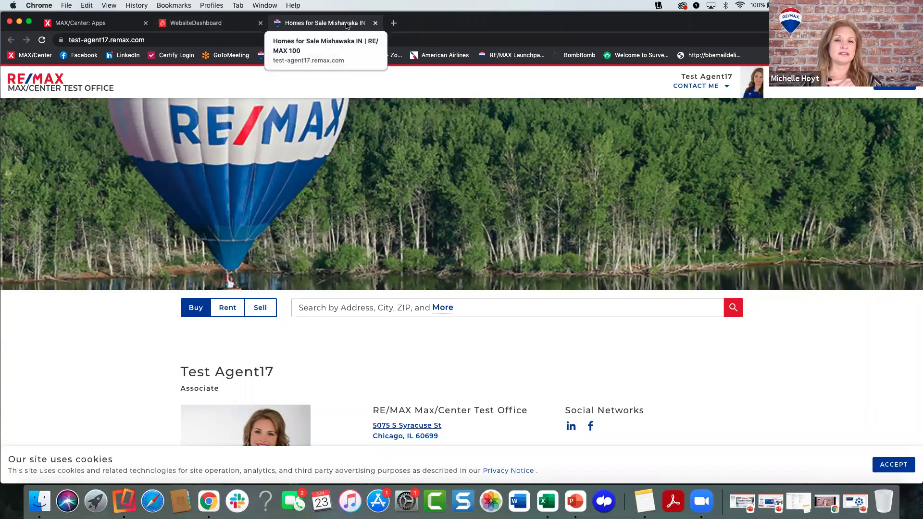
Go back to the booj Website Dashboard and view its Mobile App Branding section.
left_click(217, 27)
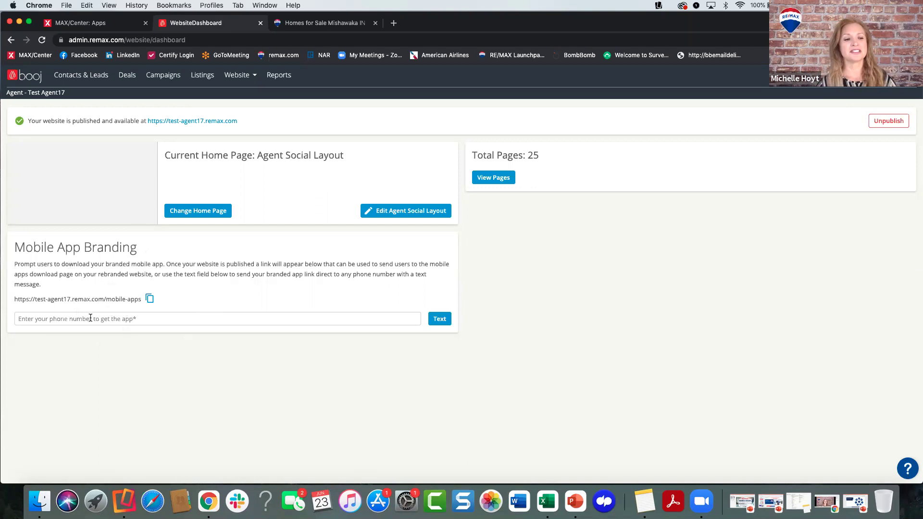
left_click(200, 319)
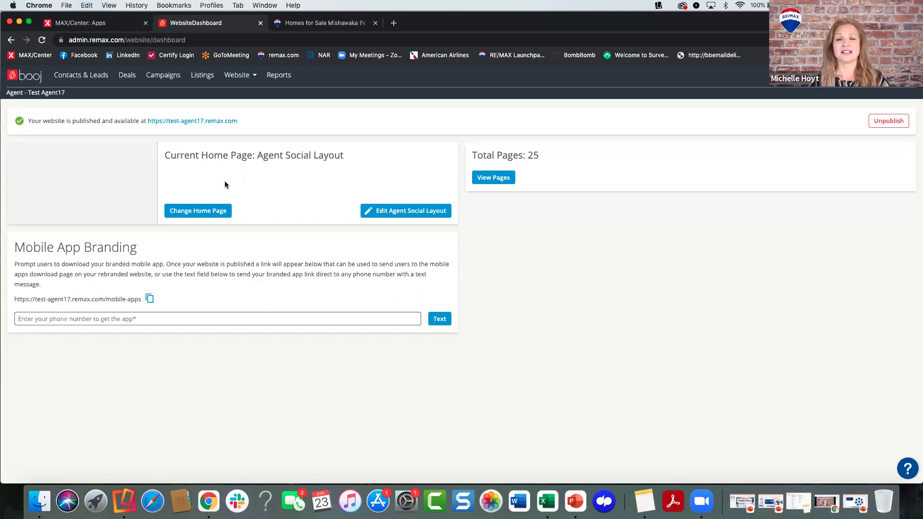
Open Change Home Page and scroll through the layout thumbnails, with Agent Social Layout current.
left_click(174, 212)
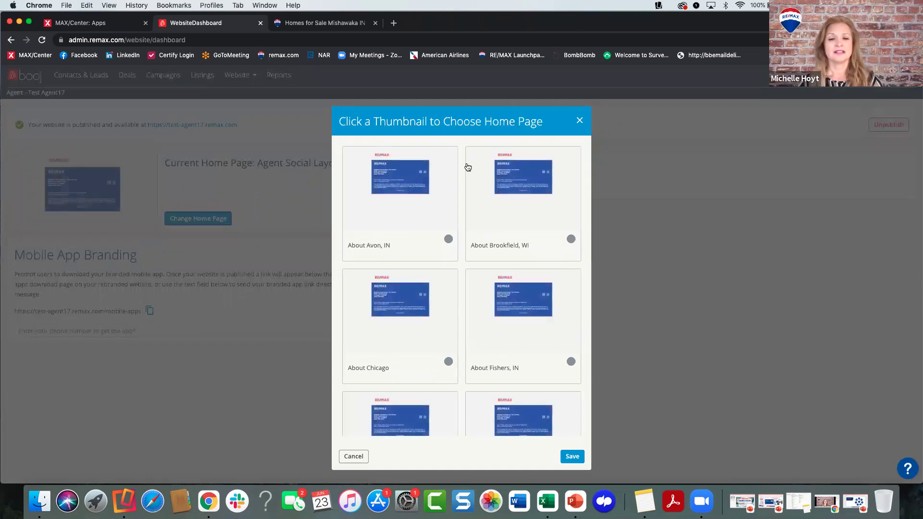
scroll(460, 266, "down", 7)
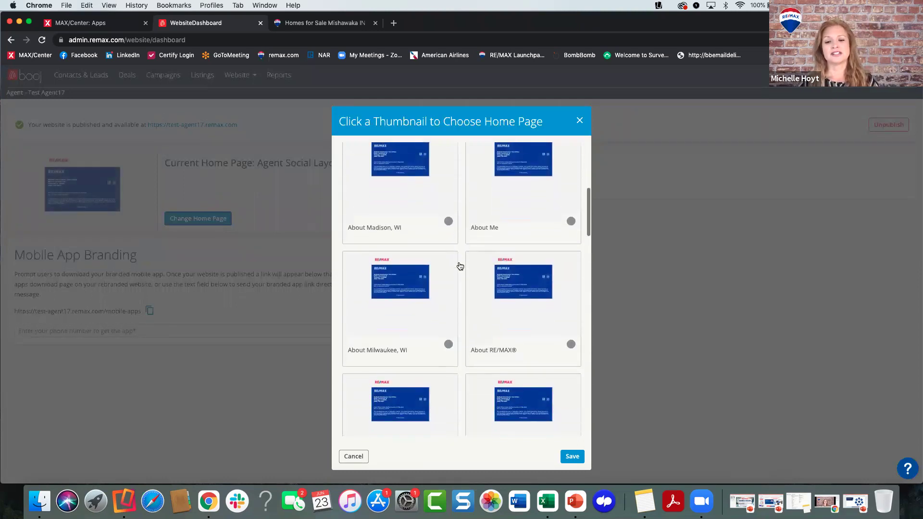
scroll(460, 266, "down", 20)
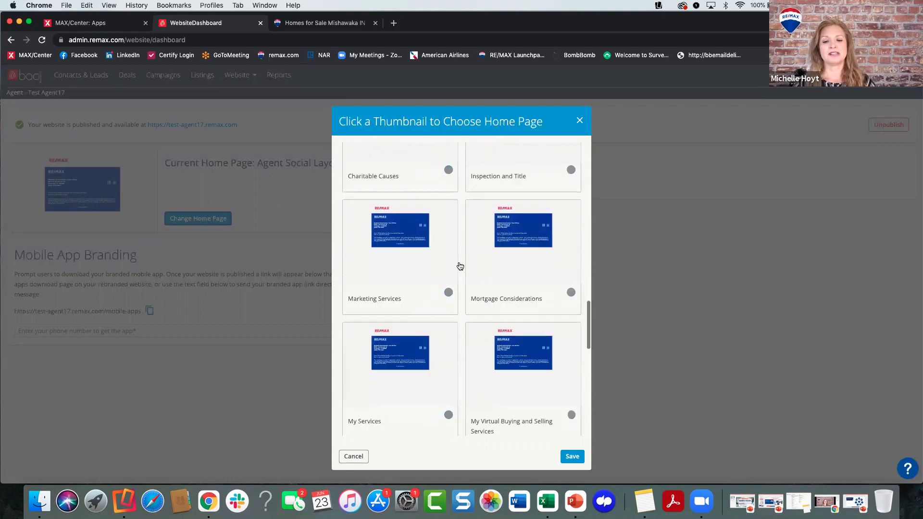
scroll(460, 266, "down", 5)
scroll(460, 266, "up", 20)
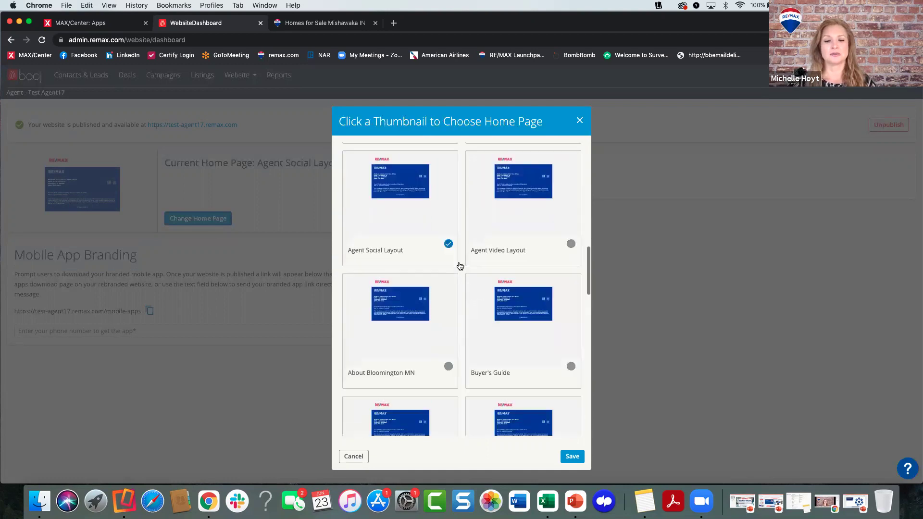
scroll(460, 266, "up", 4)
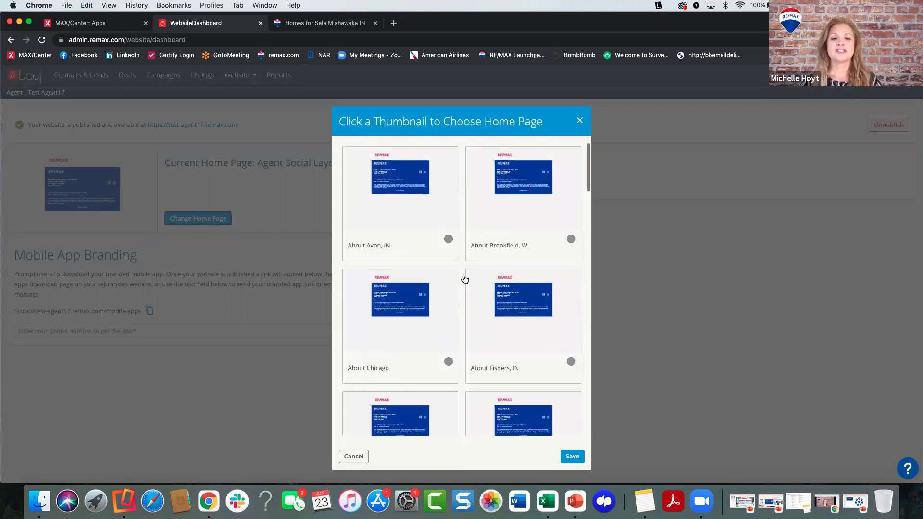
scroll(459, 296, "down", 3)
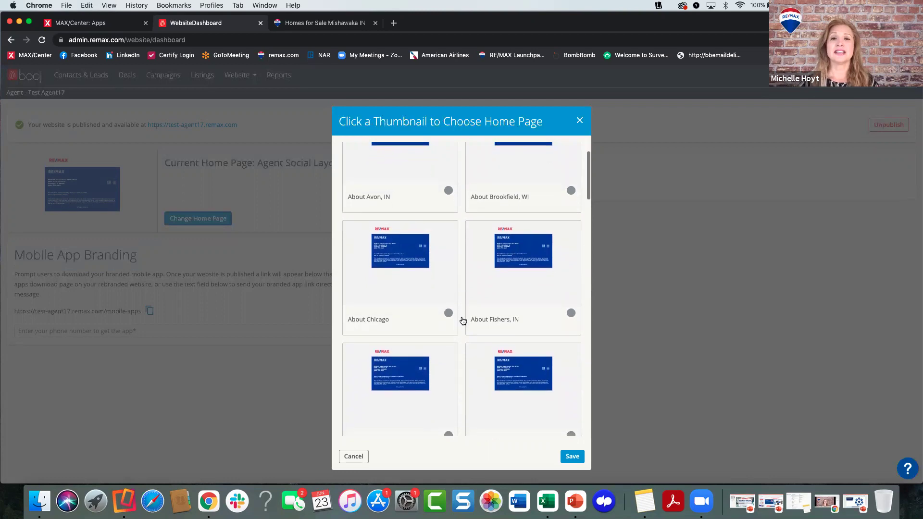
scroll(462, 321, "down", 5)
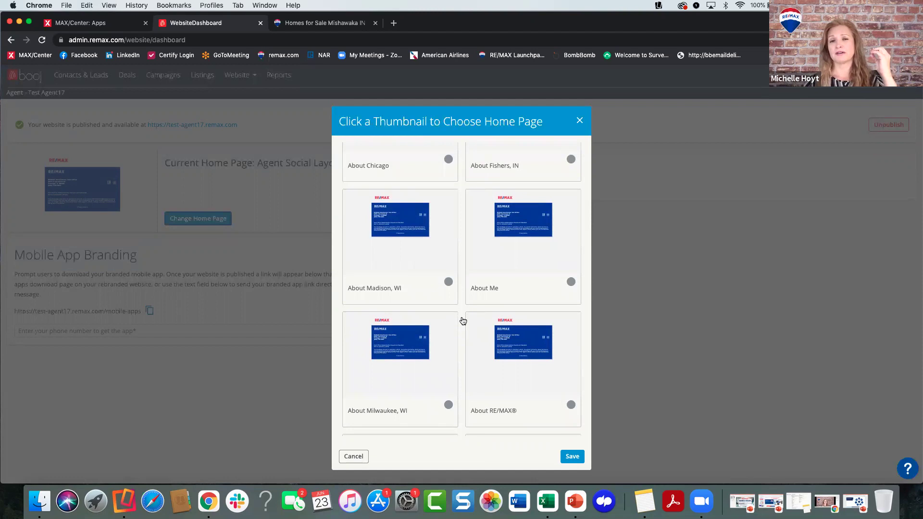
scroll(462, 321, "down", 4)
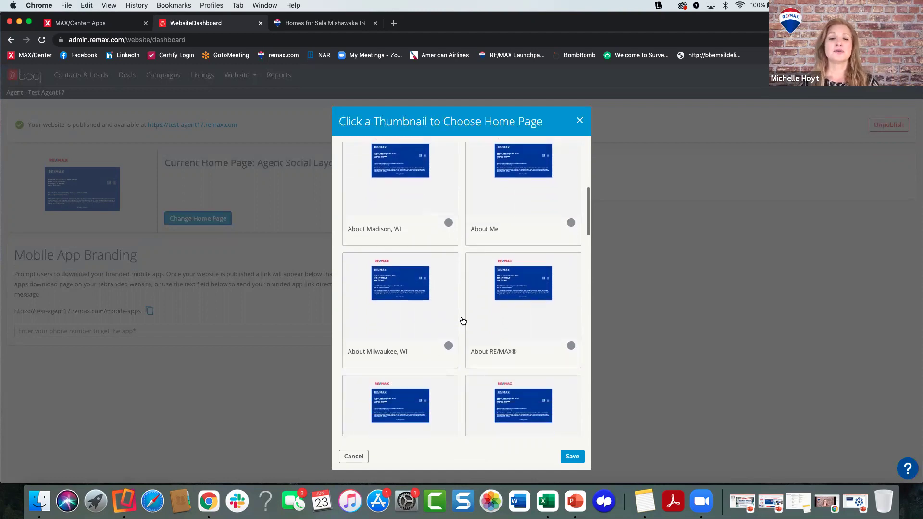
scroll(462, 320, "down", 12)
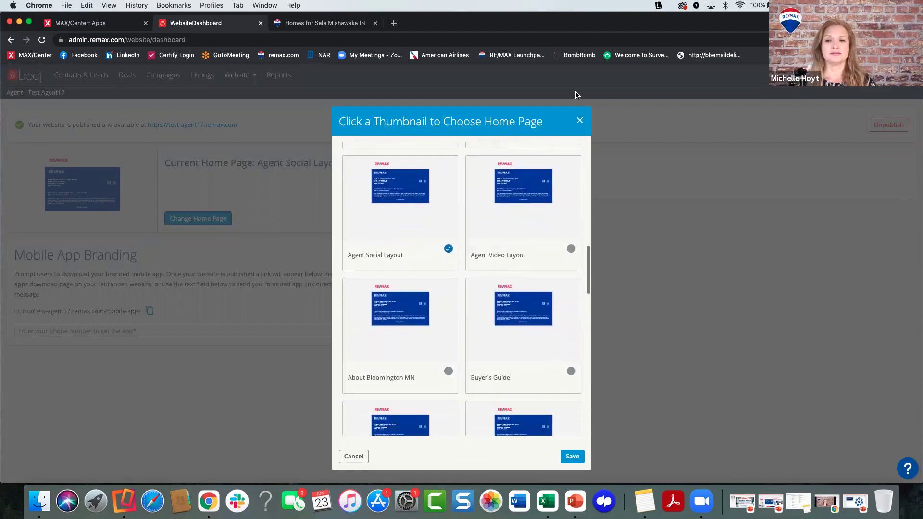
Close the Choose Home Page dialog without changing the home page.
left_click(580, 122)
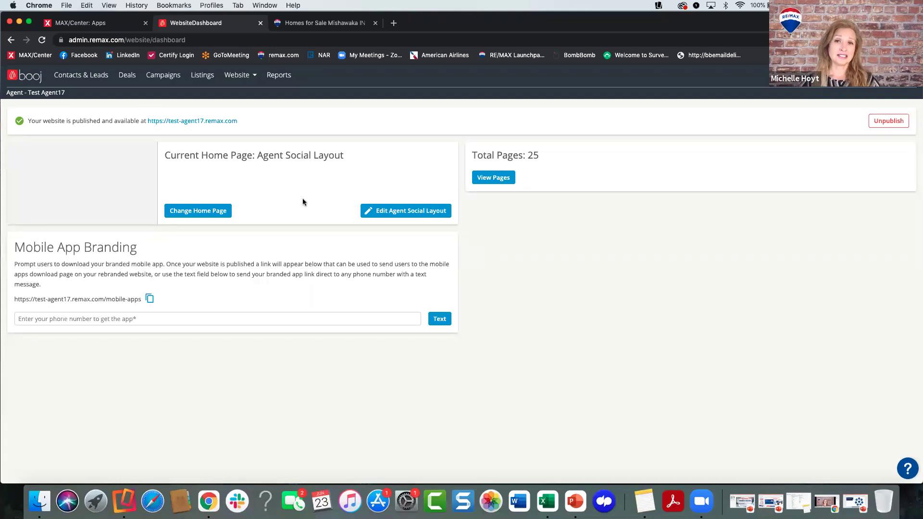
Open Agent Social Layout for editing and remove its Contact Form and Social Media blocks.
left_click(237, 76)
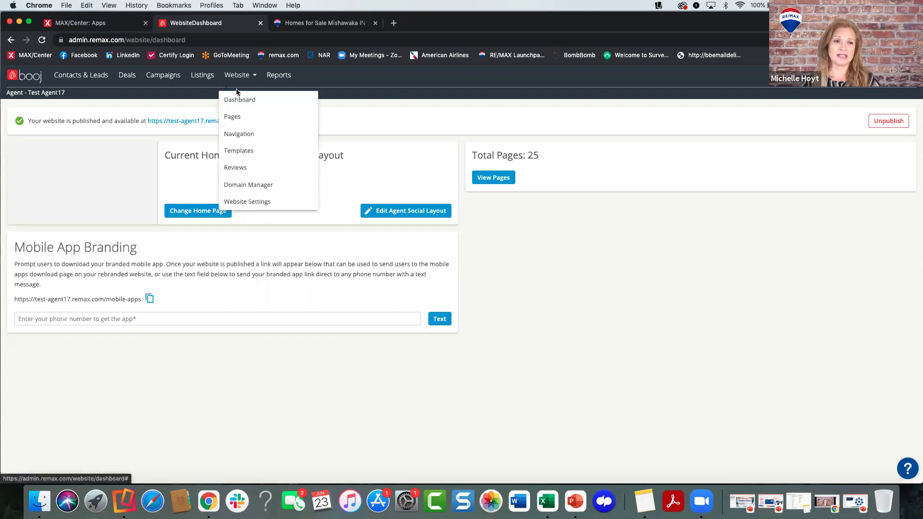
left_click(239, 99)
left_click(384, 212)
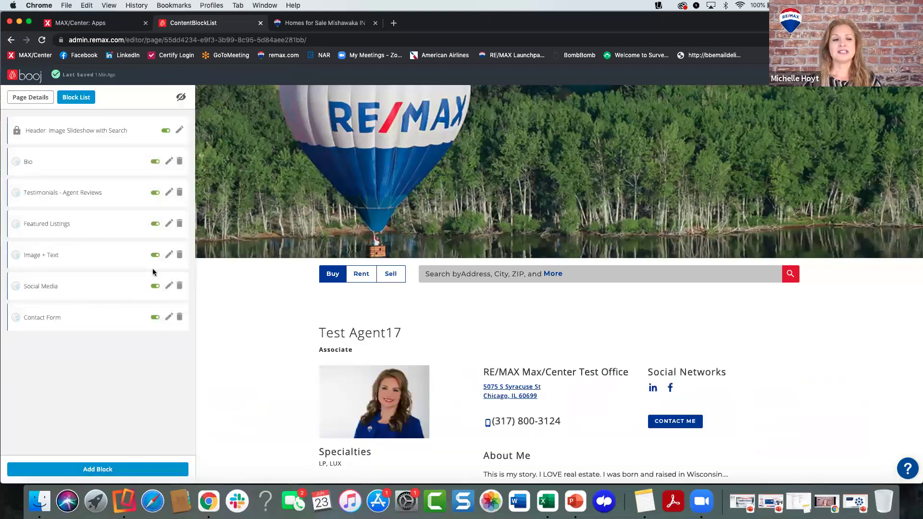
left_click(180, 316)
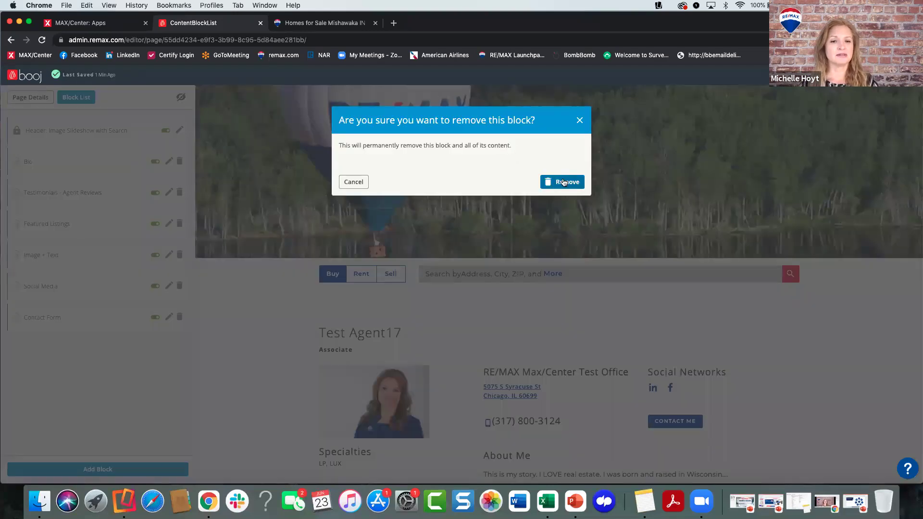
left_click(238, 283)
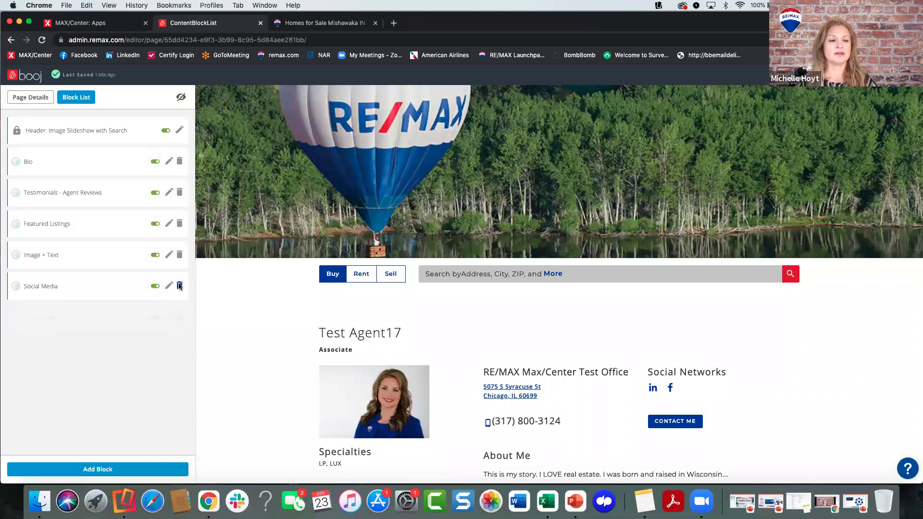
left_click(179, 285)
left_click(564, 182)
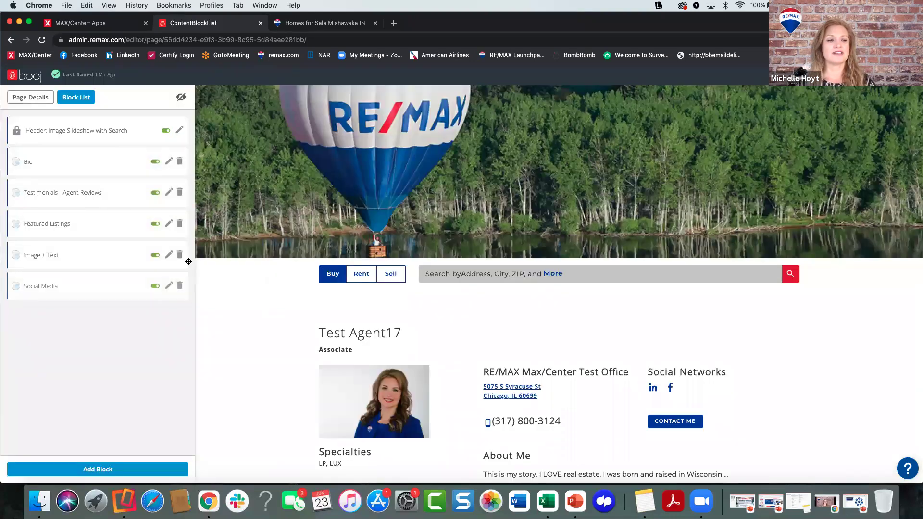
Remove the Image + Text, Featured Listings, Testimonials - Agent Reviews and Bio blocks.
left_click(179, 255)
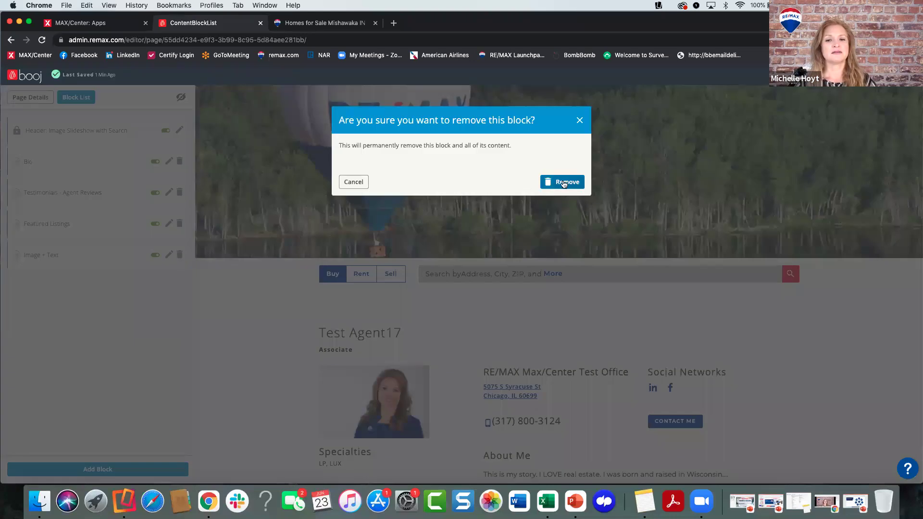
left_click(563, 183)
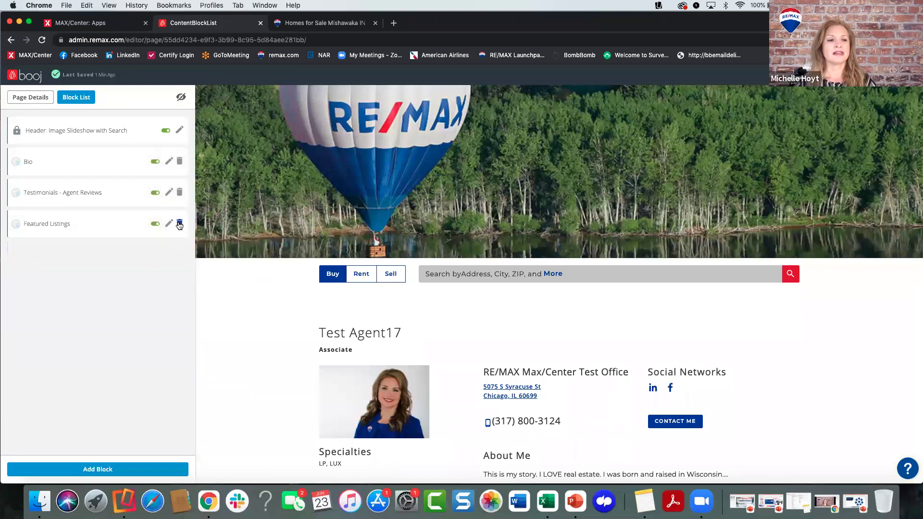
left_click(179, 223)
left_click(553, 182)
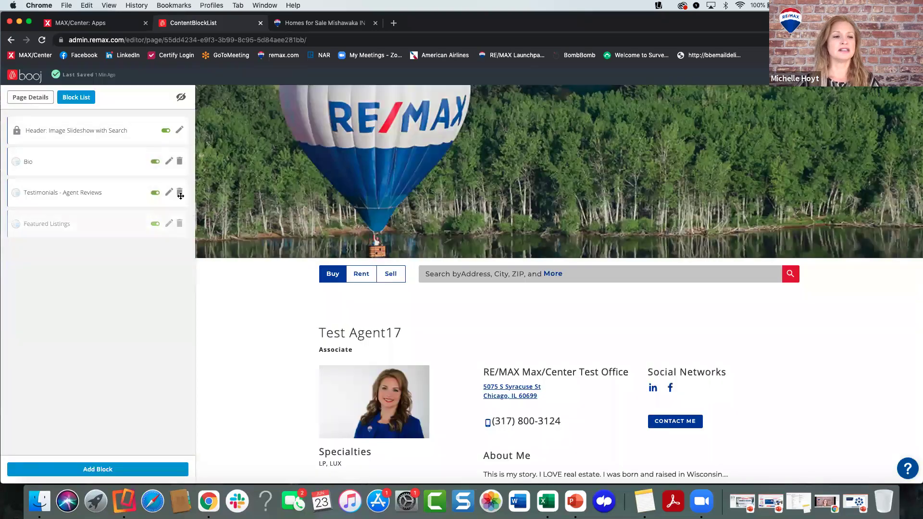
left_click(180, 192)
left_click(563, 182)
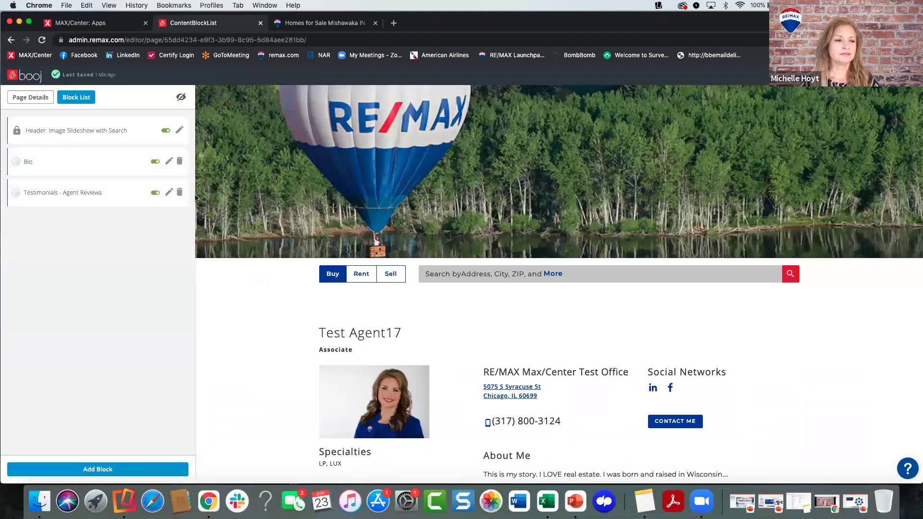
left_click(179, 162)
left_click(562, 182)
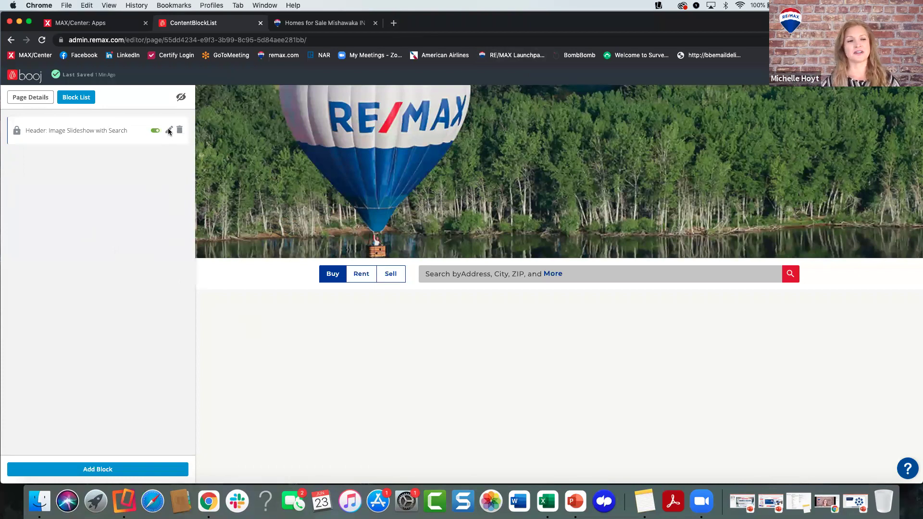
Edit the header's Above the Crowd slide and open the Add Content library for its image.
left_click(168, 130)
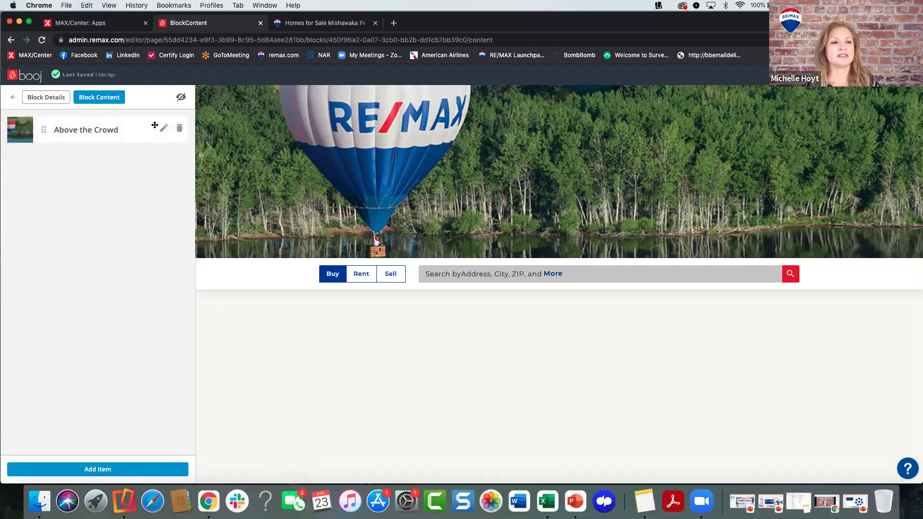
left_click(164, 130)
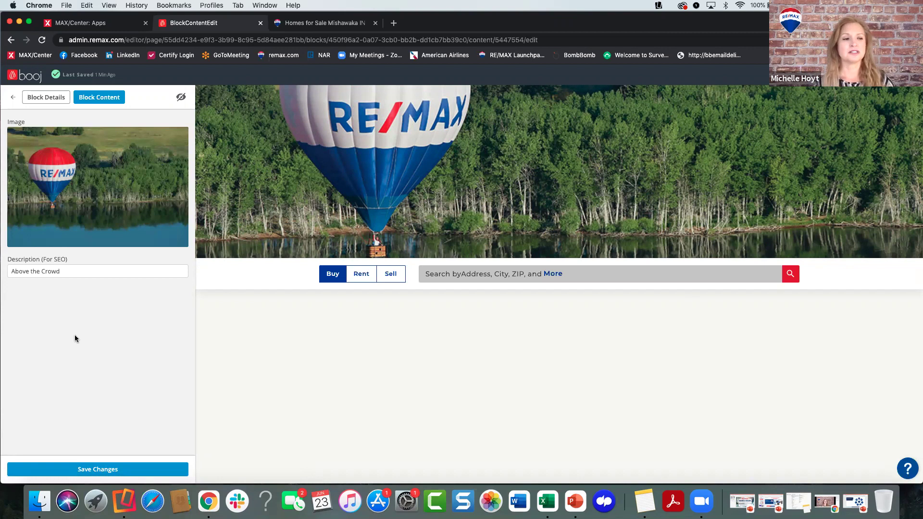
left_click(96, 179)
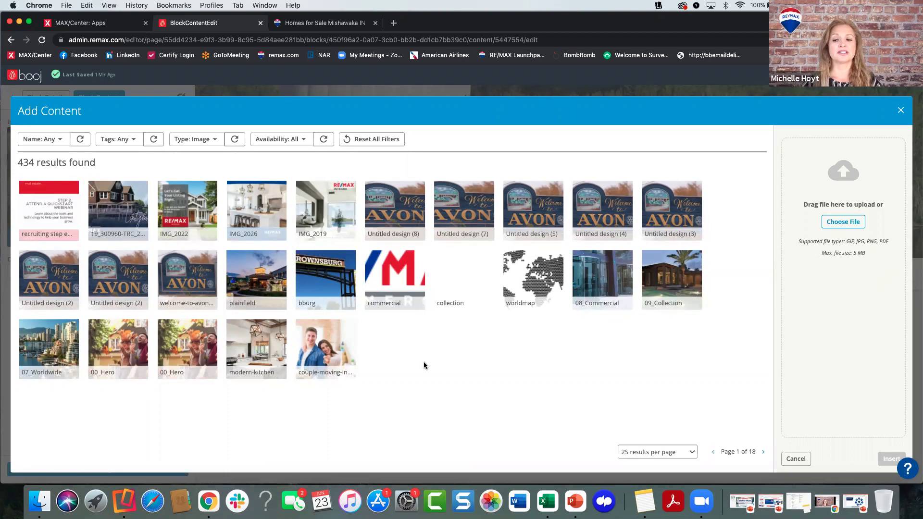
Show 100 images per page in the Add Content library.
left_click(685, 455)
left_click(682, 461)
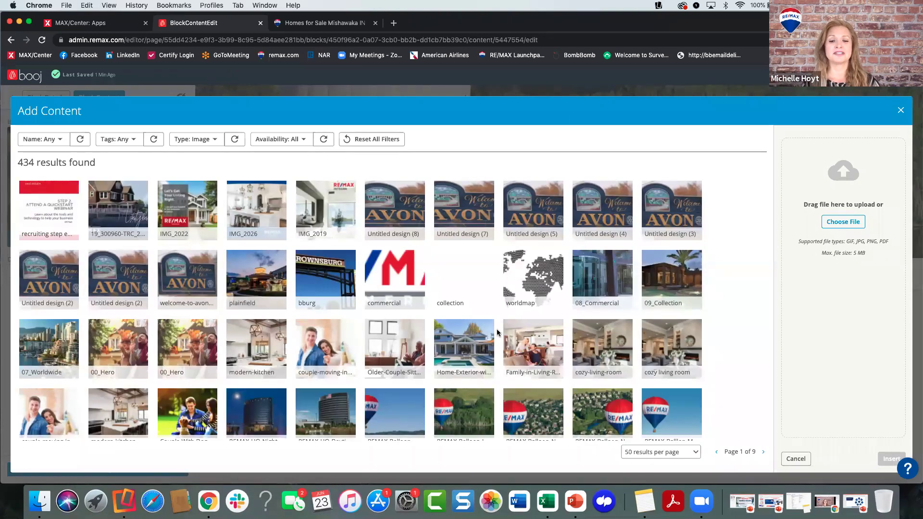
scroll(500, 350, "down", 2)
scroll(499, 350, "down", 2)
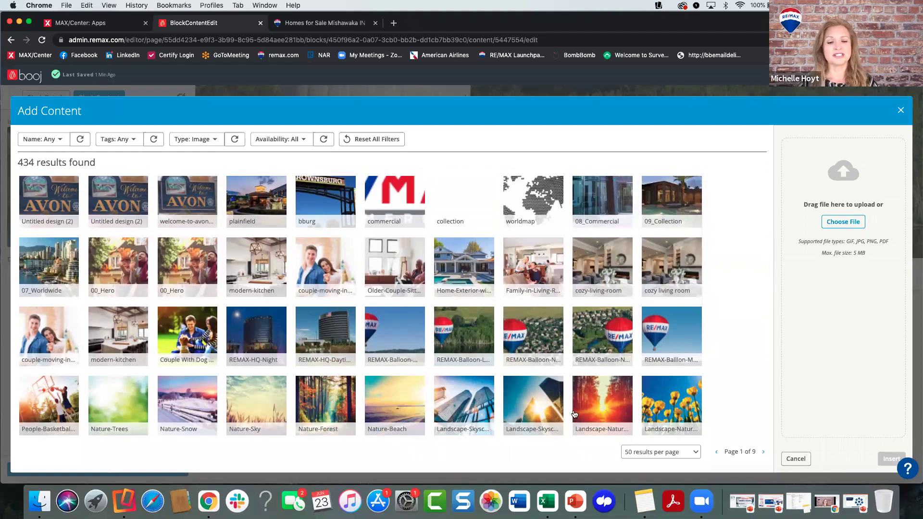
left_click(653, 453)
left_click(653, 460)
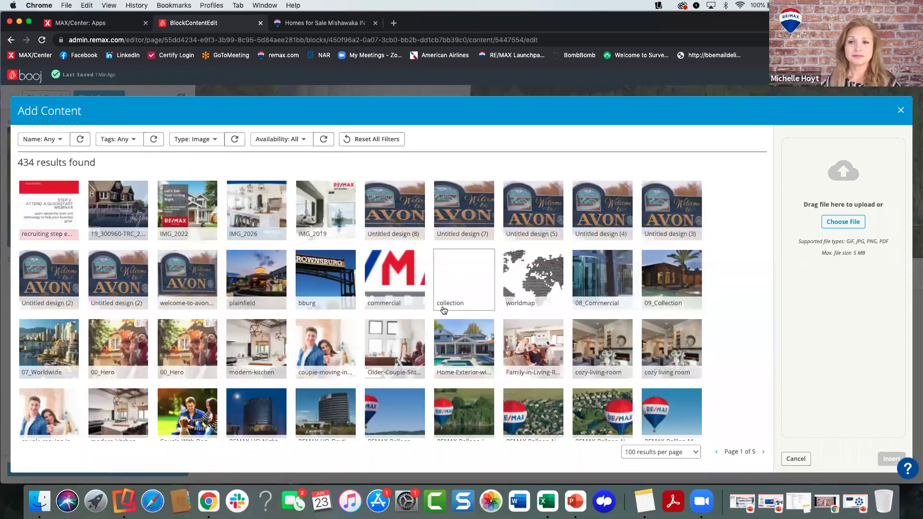
Browse the library and insert the REMAX-Ballon-Mountain image into the header slide.
scroll(408, 288, "down", 3)
scroll(425, 290, "down", 3)
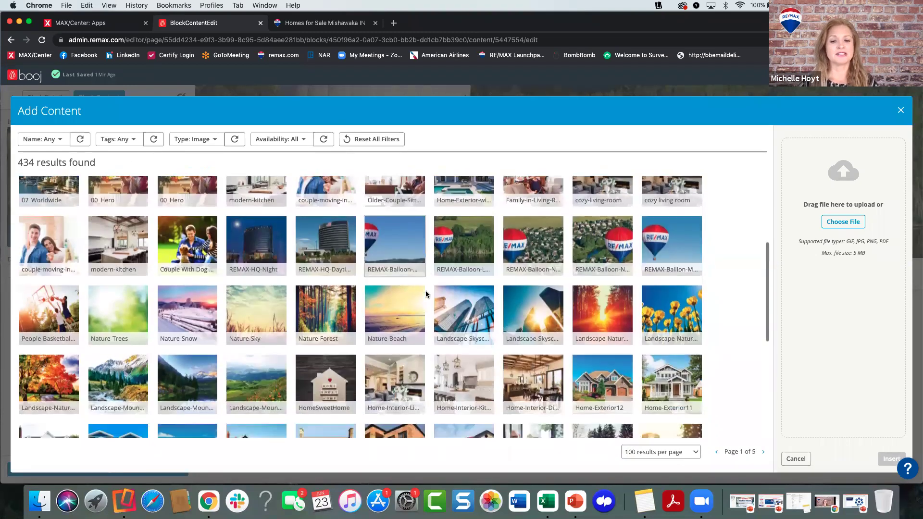
scroll(436, 357, "down", 1)
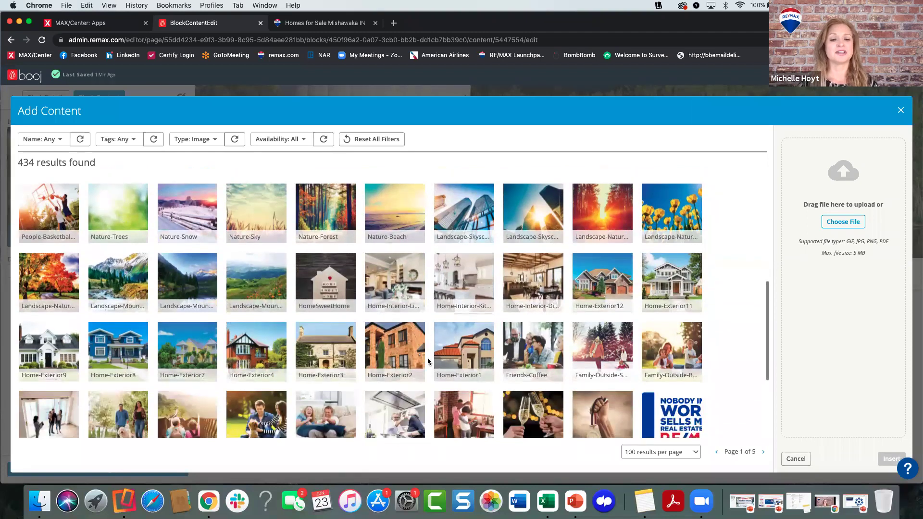
scroll(428, 362, "down", 5)
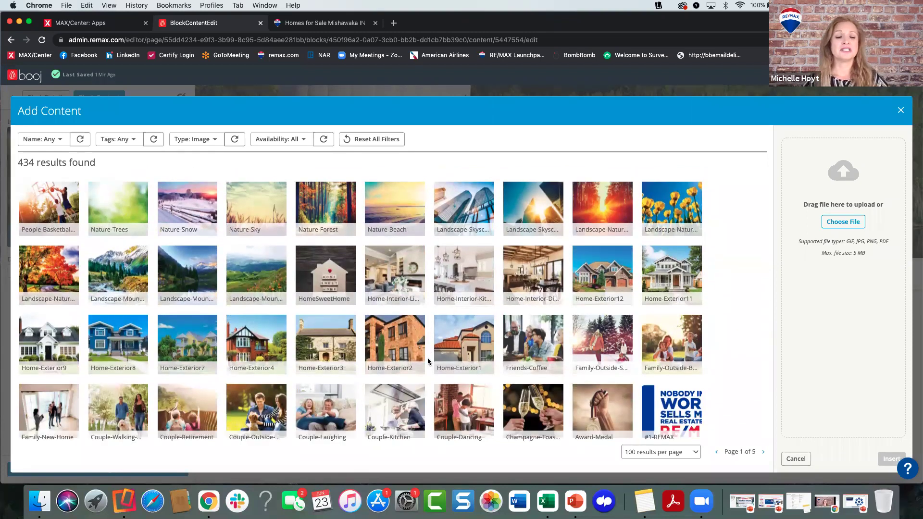
scroll(428, 362, "down", 2)
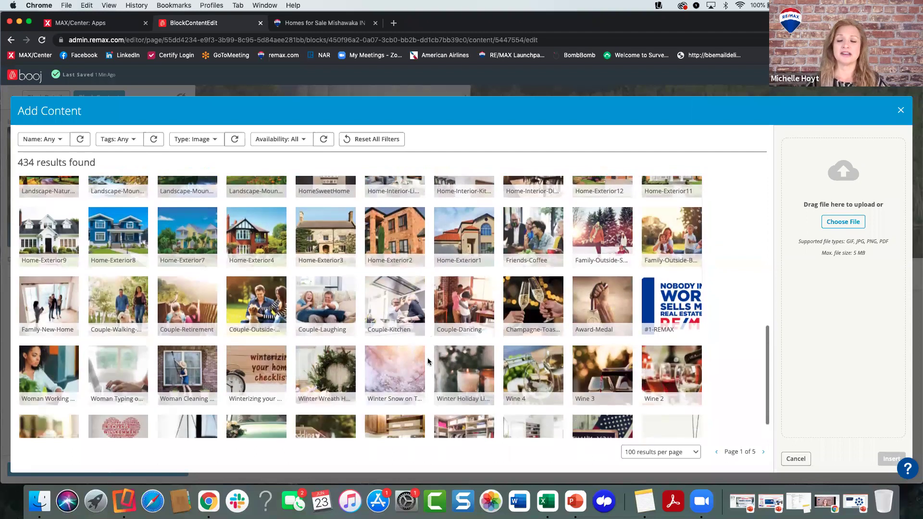
scroll(428, 361, "down", 1)
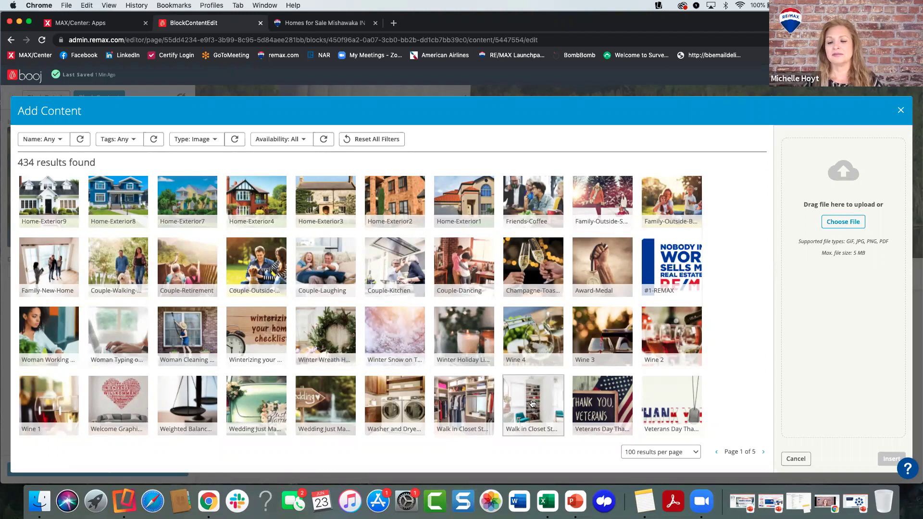
scroll(533, 280, "up", 10)
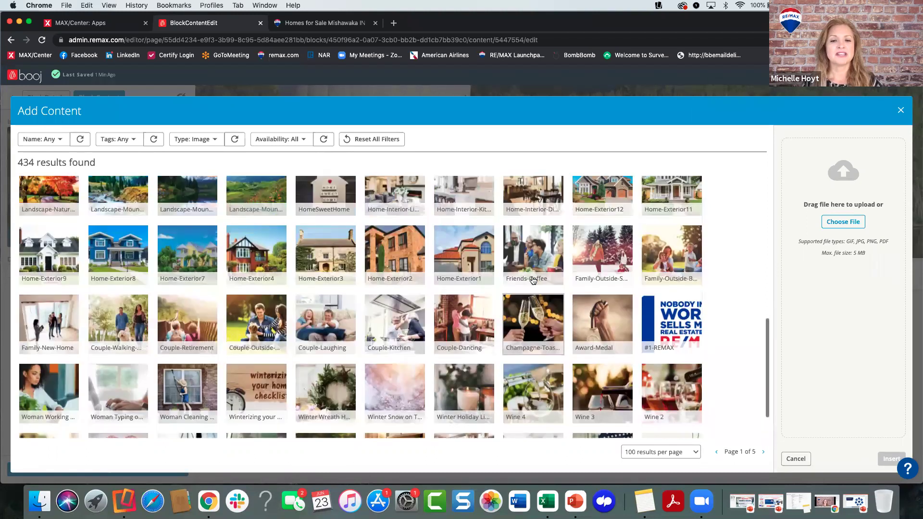
scroll(532, 281, "up", 2)
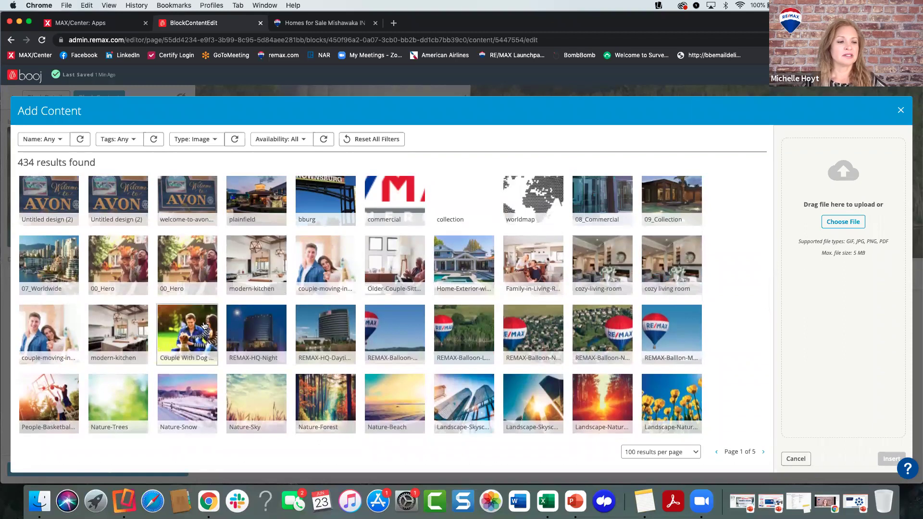
left_click(666, 330)
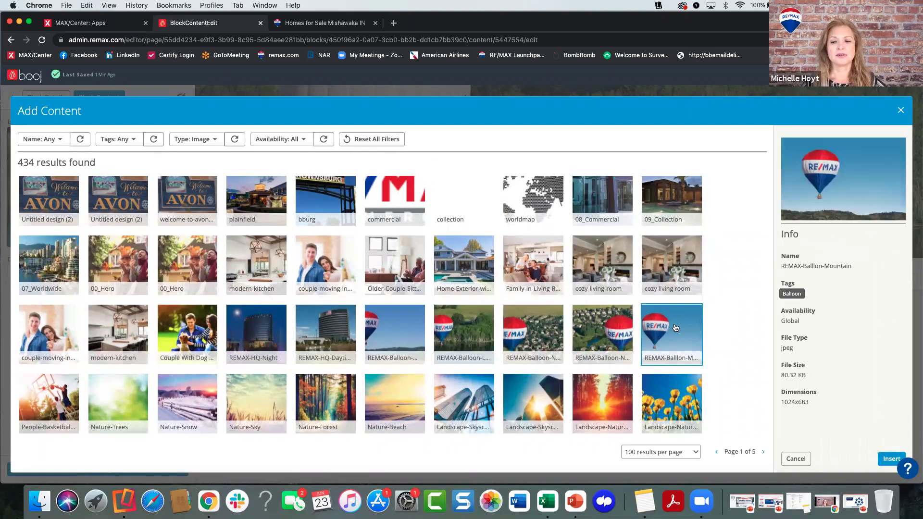
left_click(890, 460)
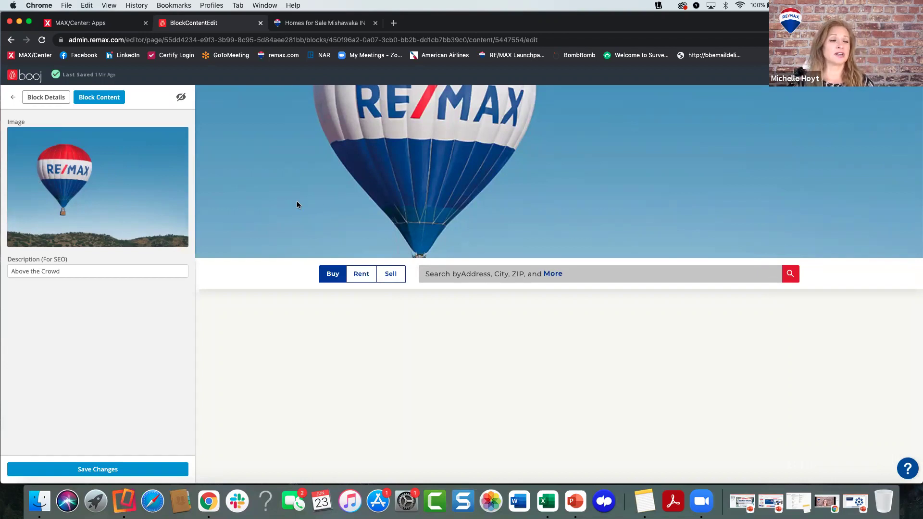
Replace it with the REMAX-Balloon-Lake image and return to the page's block list.
left_click(104, 182)
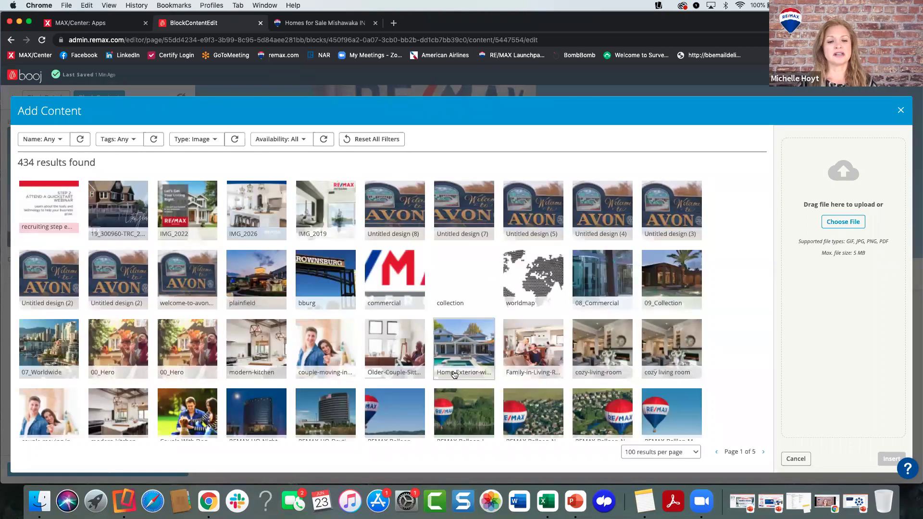
scroll(454, 373, "down", 3)
left_click(465, 336)
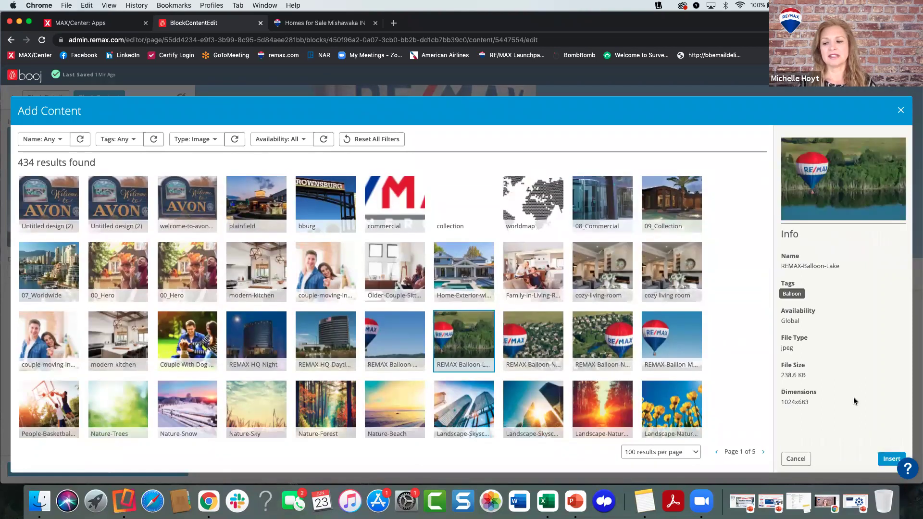
left_click(891, 459)
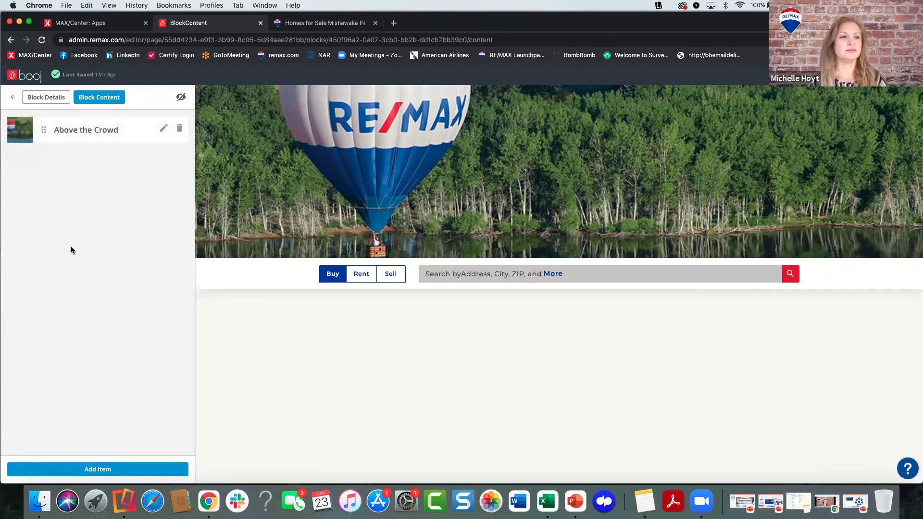
left_click(13, 97)
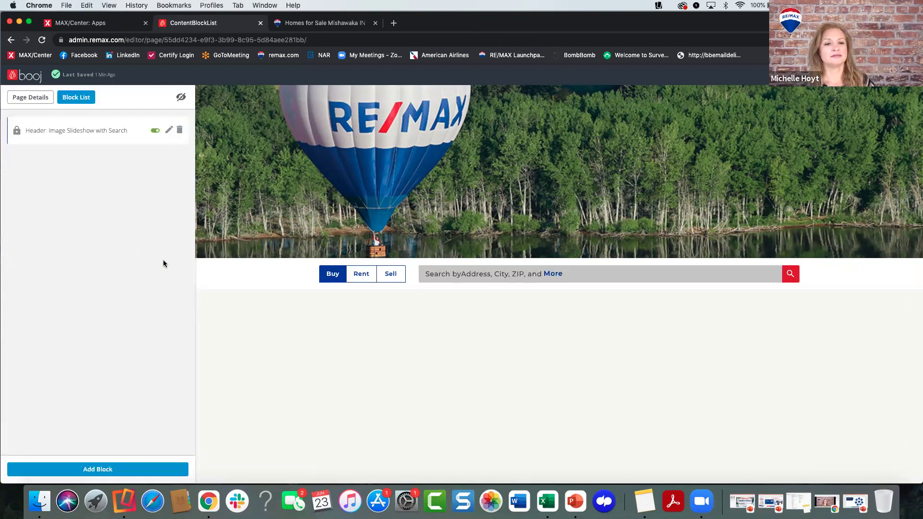
Add a Bio block beneath the balloon header showing the agent's profile card.
left_click(106, 470)
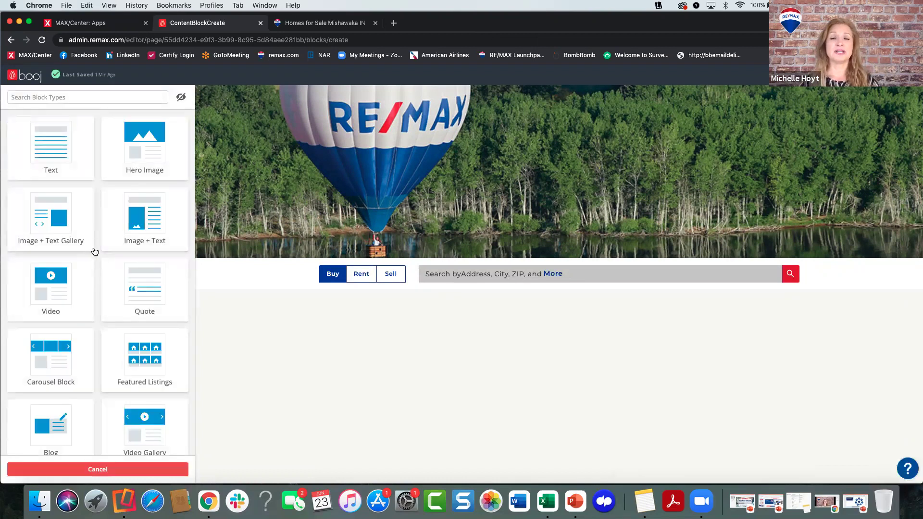
scroll(93, 299, "down", 3)
scroll(92, 299, "down", 6)
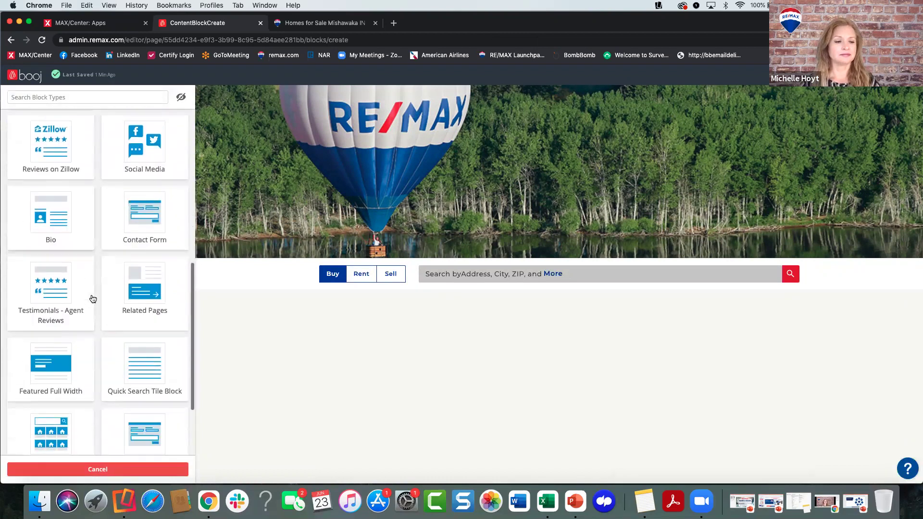
scroll(96, 331, "up", 4)
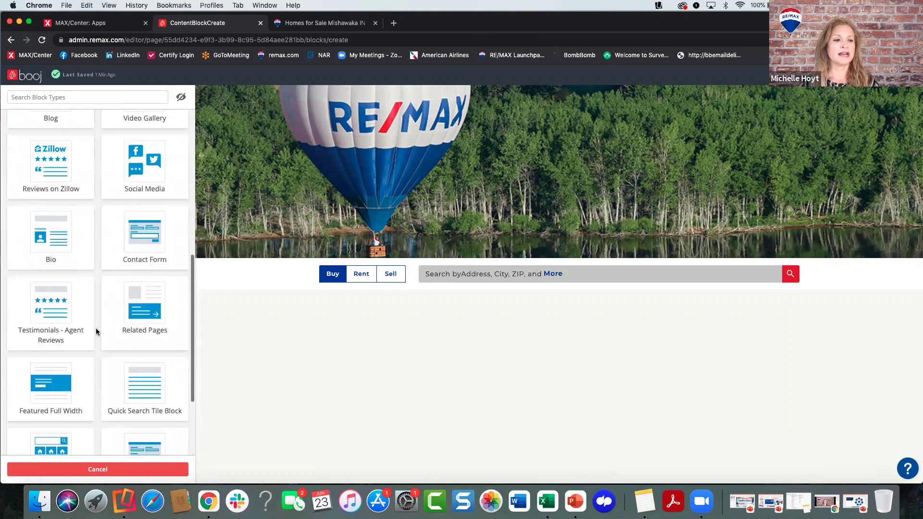
left_click(53, 312)
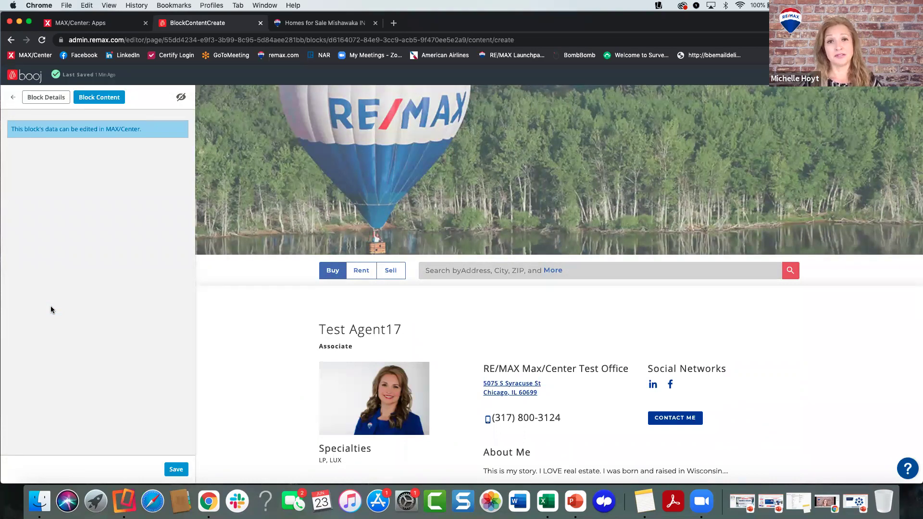
left_click(112, 25)
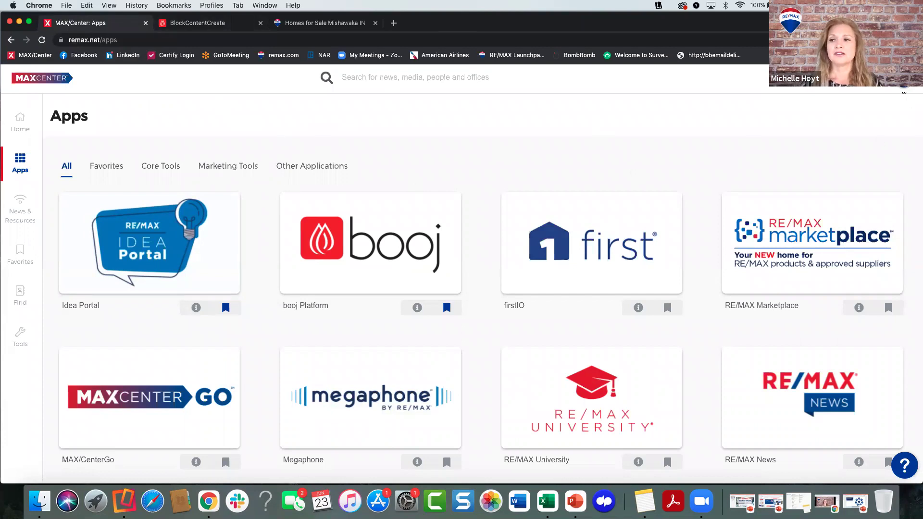
Go to the Photo section of Update Profile and open the personal photo replacement form.
left_click(903, 81)
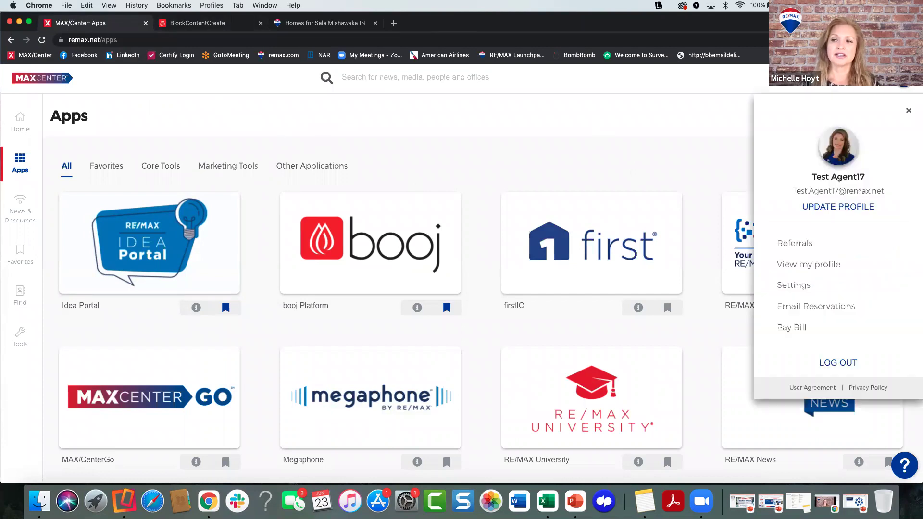
left_click(839, 204)
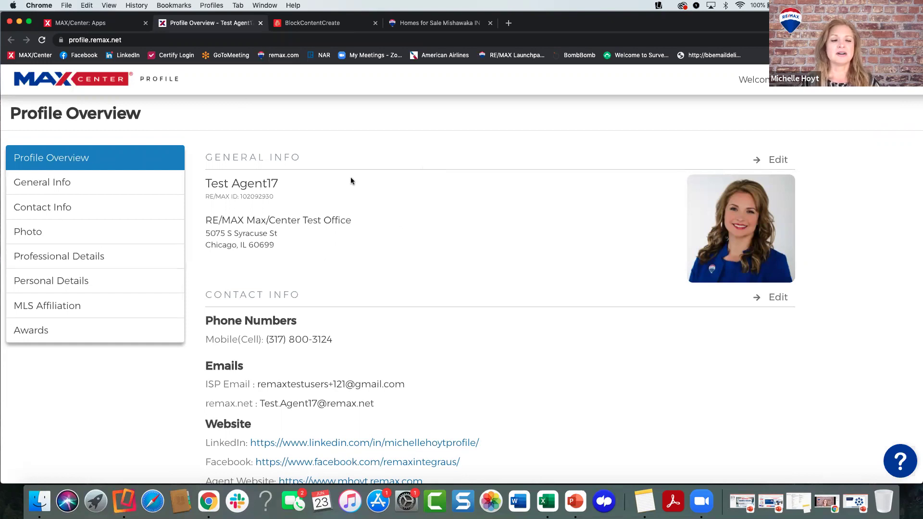
left_click(39, 235)
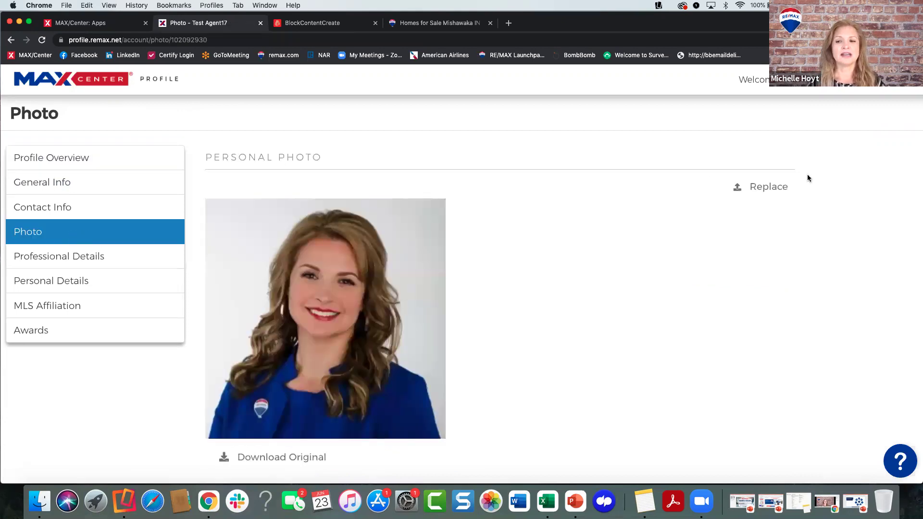
scroll(529, 266, "down", 3)
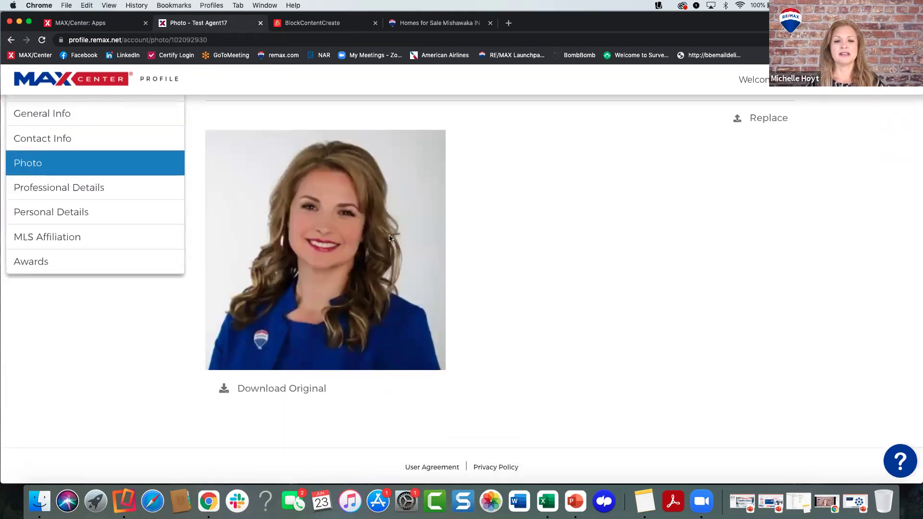
left_click(776, 118)
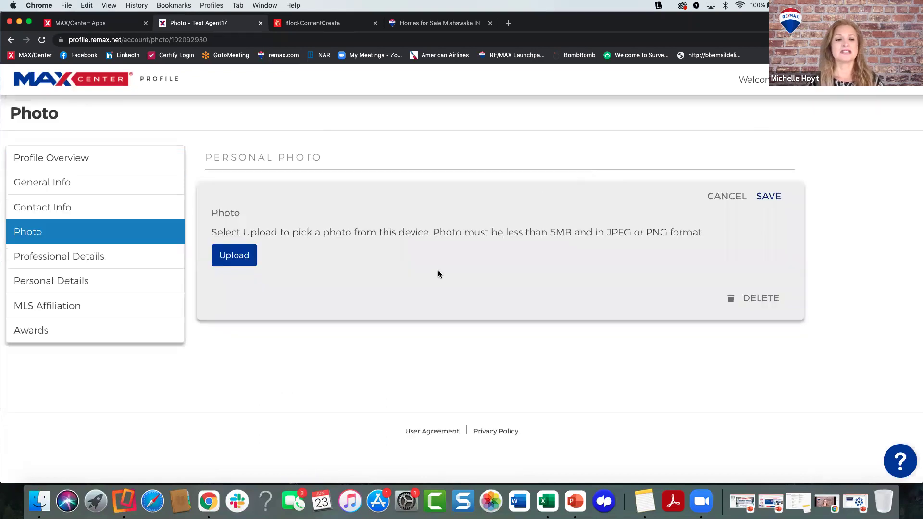
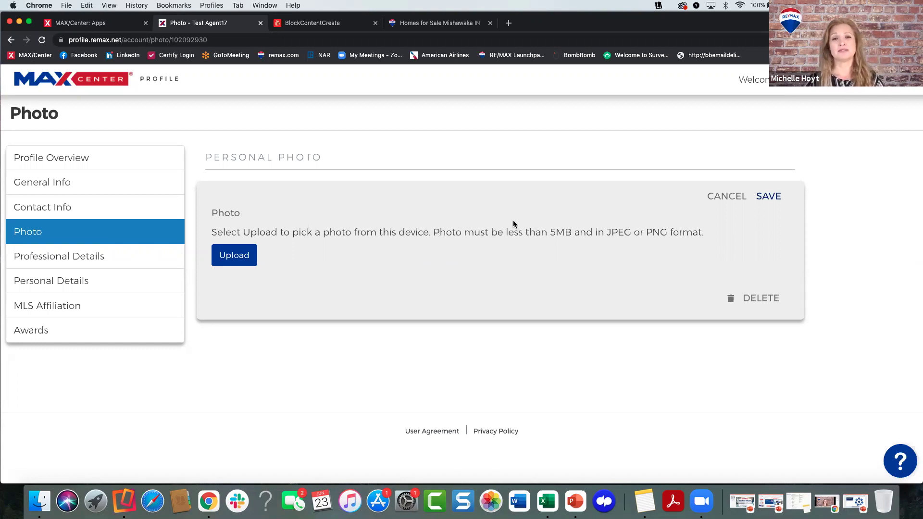
Discard the photo upload and review the Professional Details specialties and service areas.
left_click(722, 198)
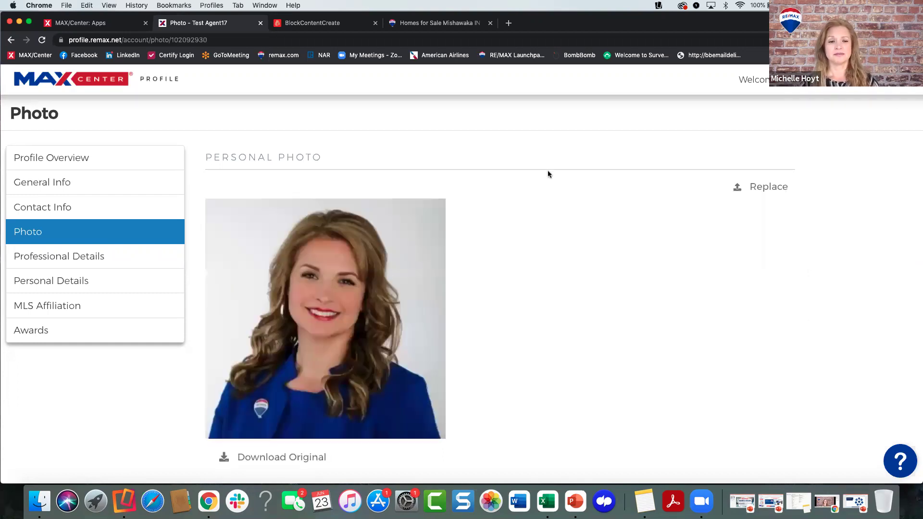
left_click(41, 258)
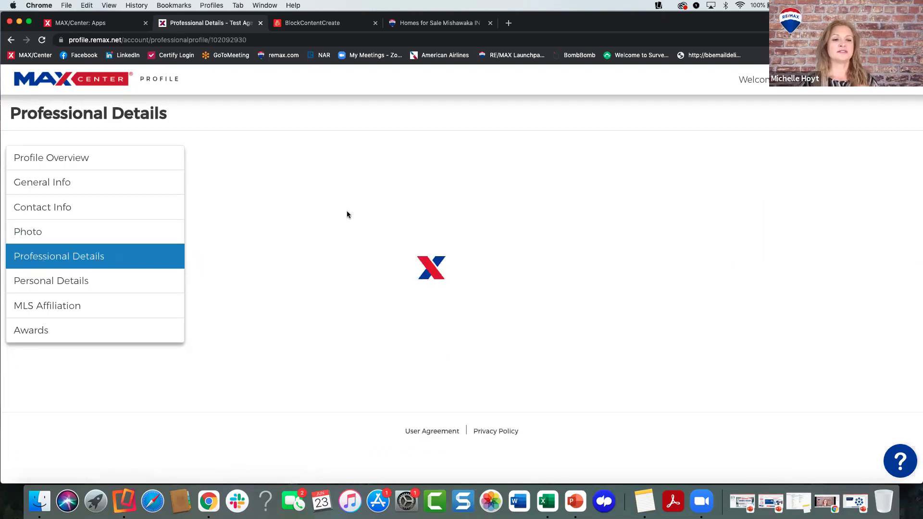
scroll(352, 277, "down", 8)
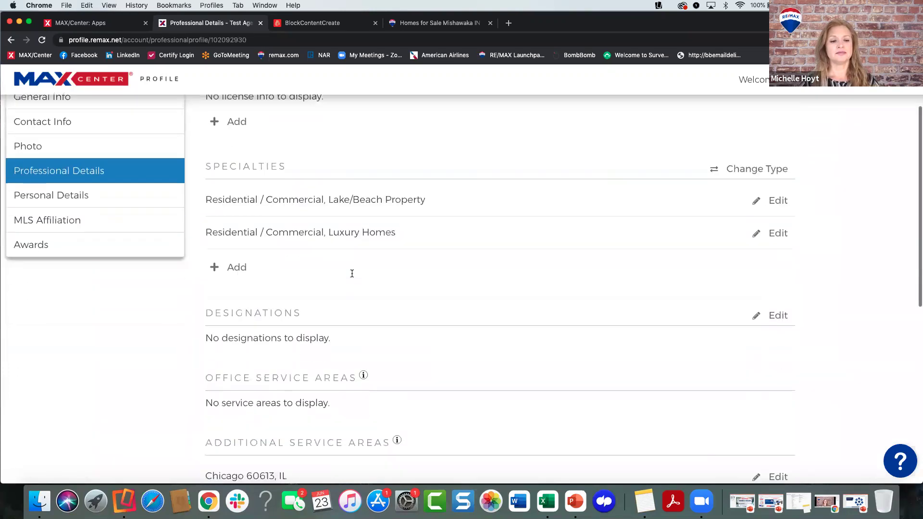
scroll(352, 277, "down", 2)
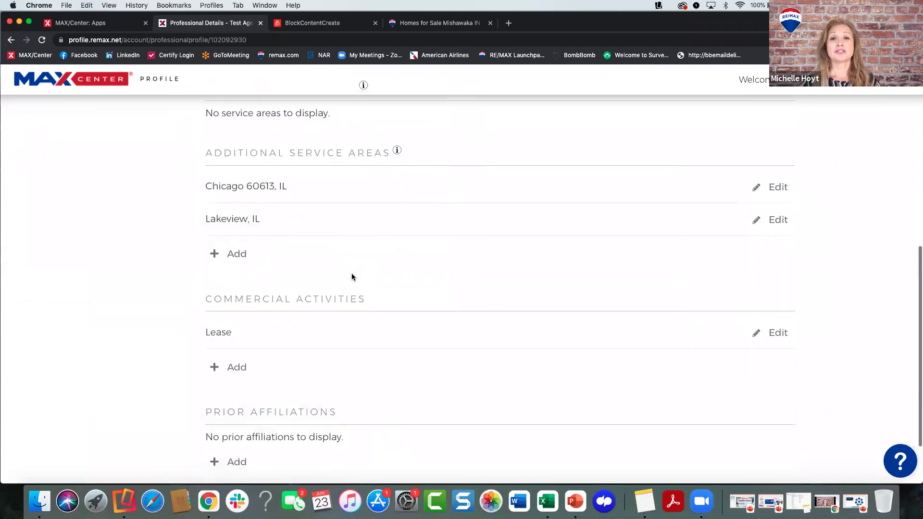
scroll(351, 277, "up", 6)
scroll(352, 274, "up", 4)
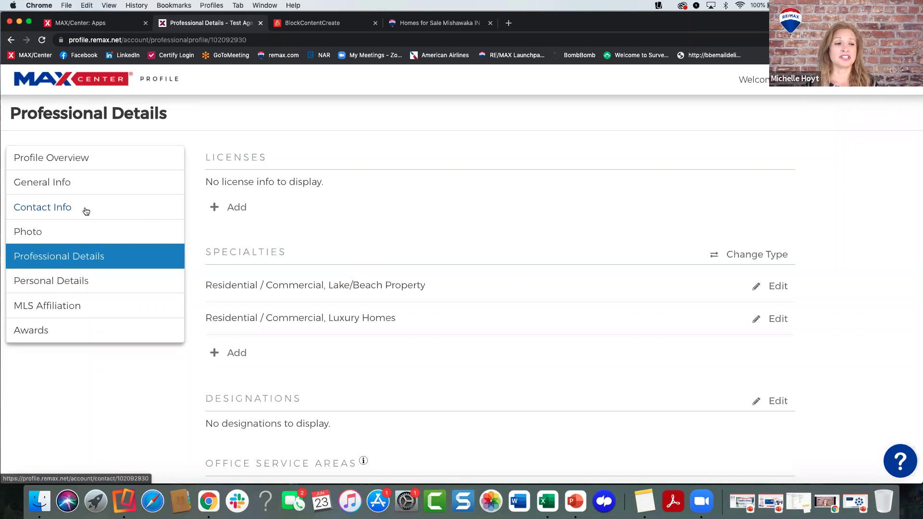
Review the Contact Info emails and social links, then return to the MAX/Center Apps tab.
left_click(35, 210)
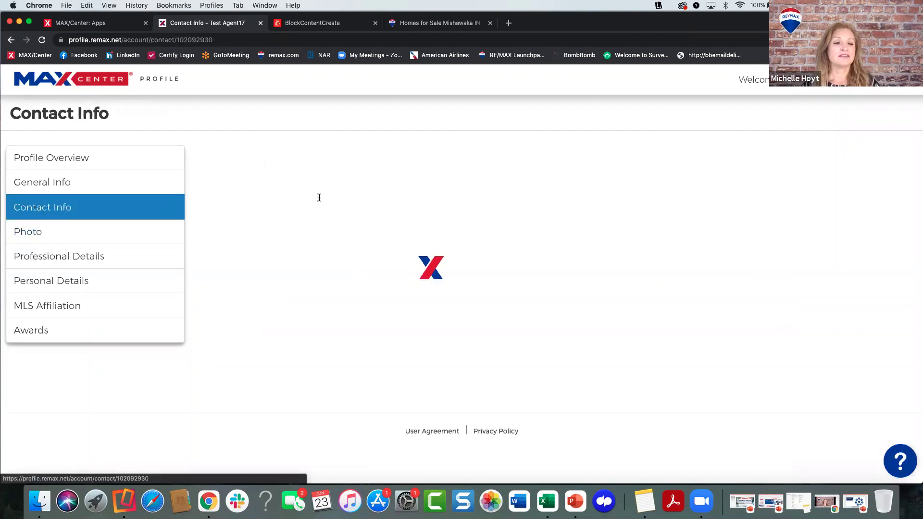
scroll(428, 241, "down", 1)
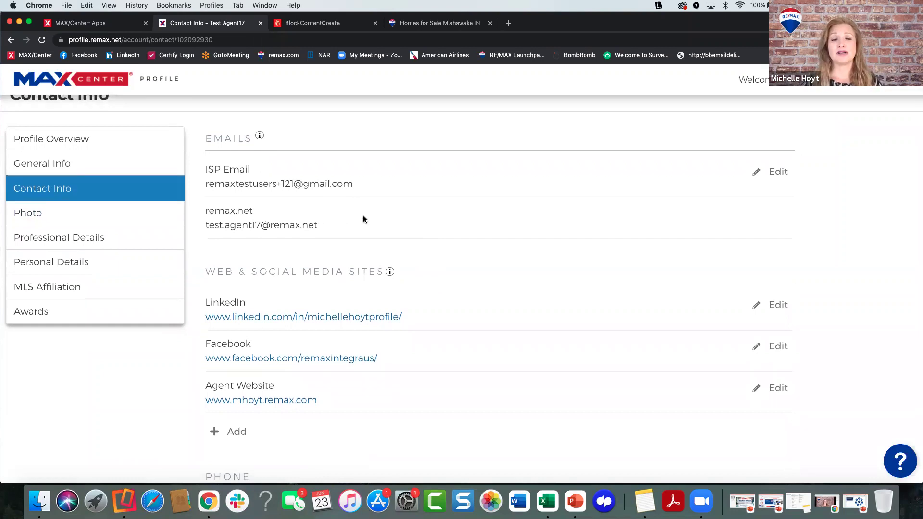
scroll(363, 219, "down", 5)
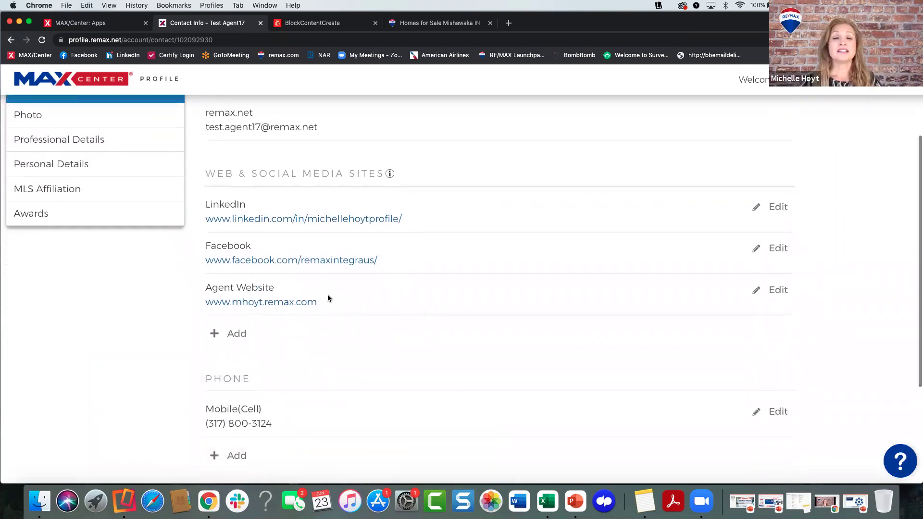
scroll(328, 298, "down", 2)
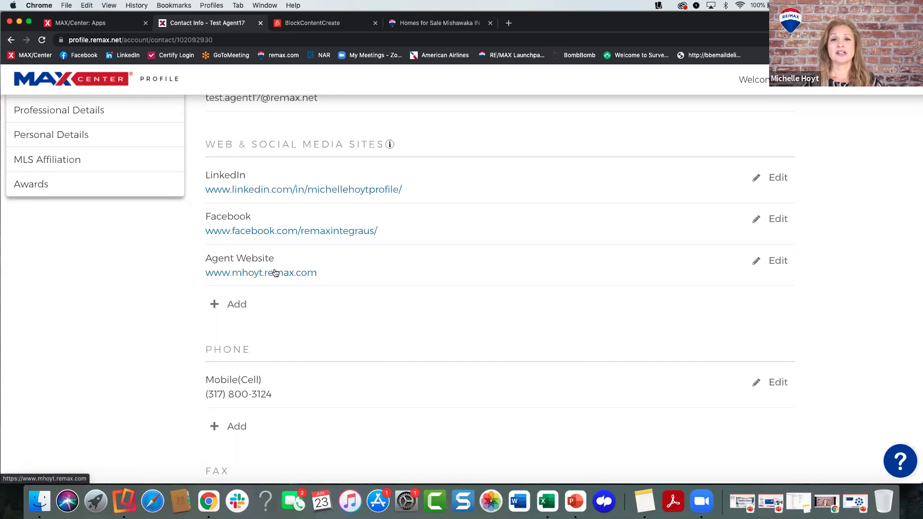
scroll(243, 221, "up", 3)
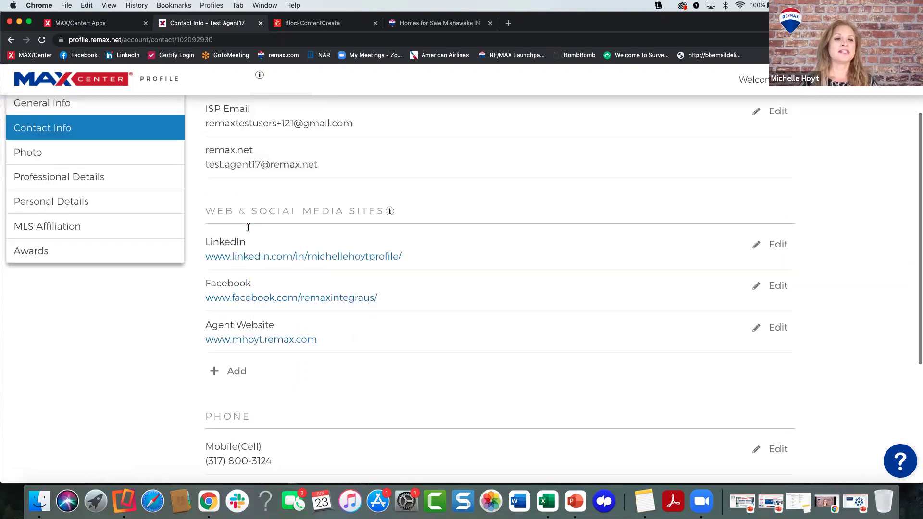
scroll(236, 216, "up", 2)
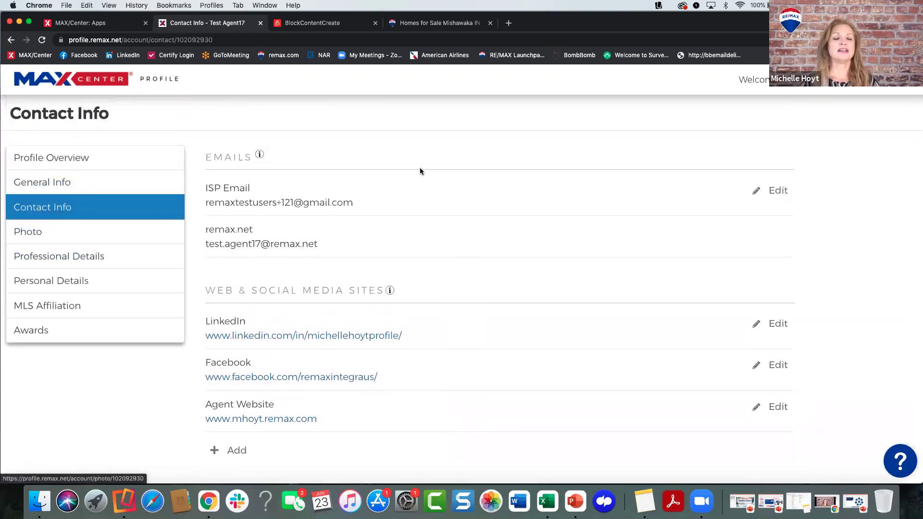
left_click(126, 23)
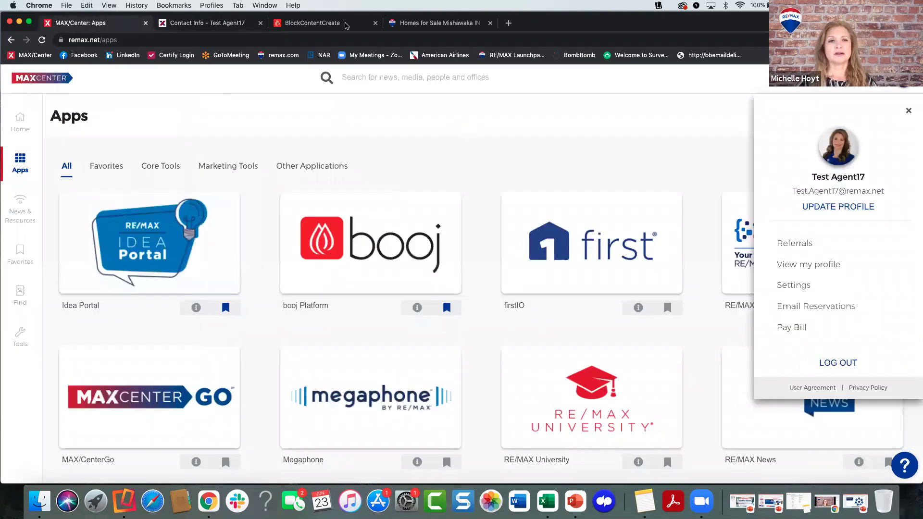
In the website editor, add a Featured Listings block after Bio and save it.
key("super+3")
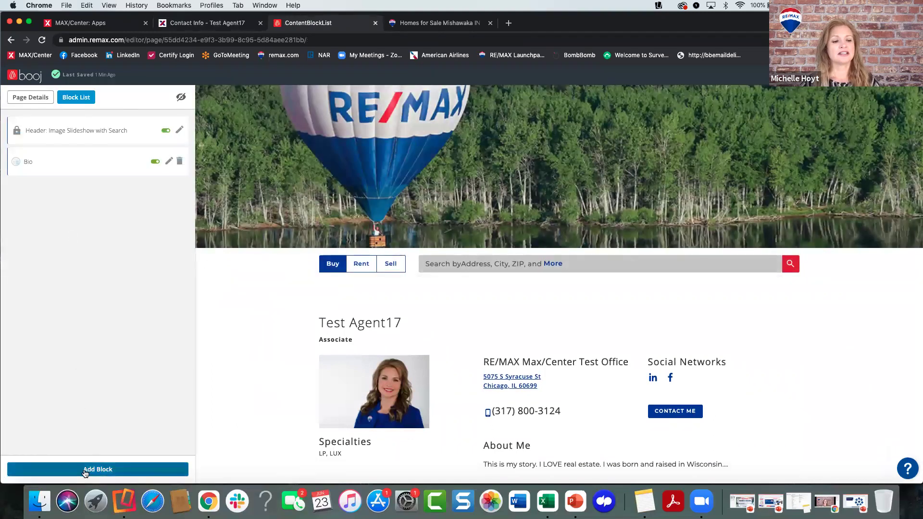
left_click(85, 471)
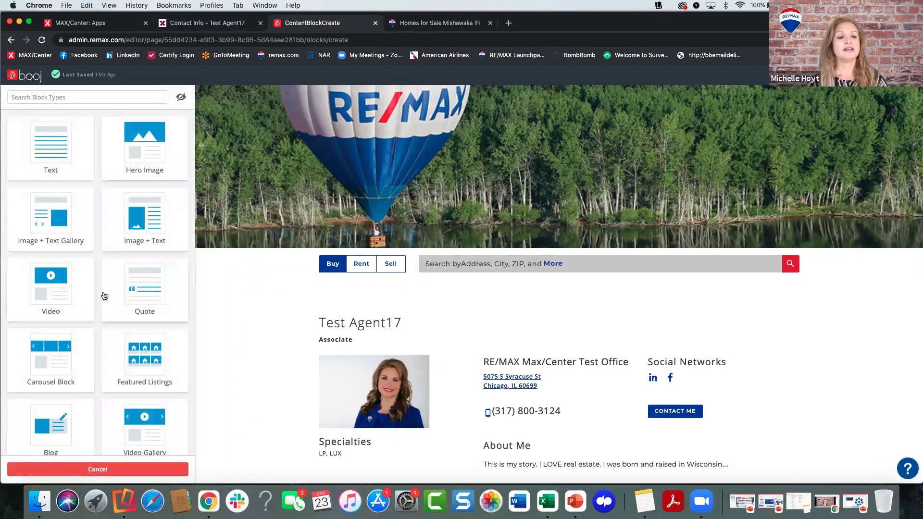
scroll(104, 296, "down", 2)
scroll(115, 292, "down", 1)
left_click(129, 289)
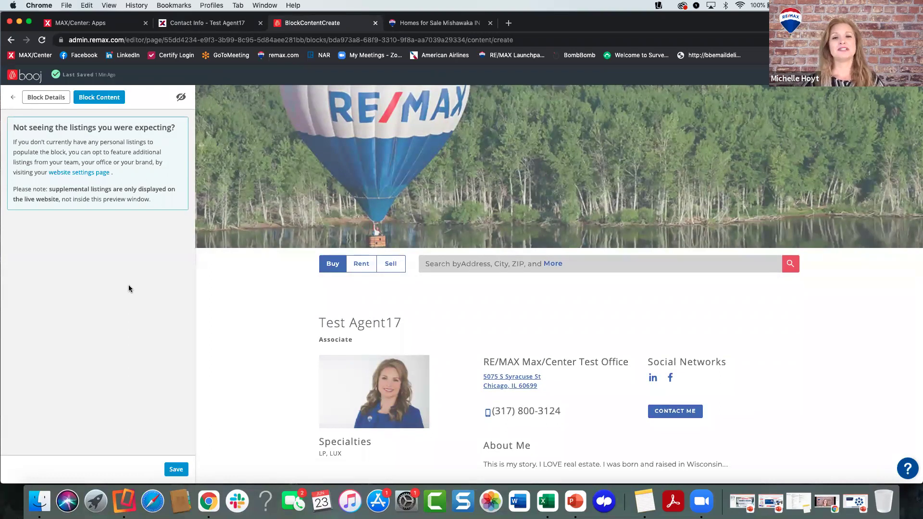
left_click(176, 469)
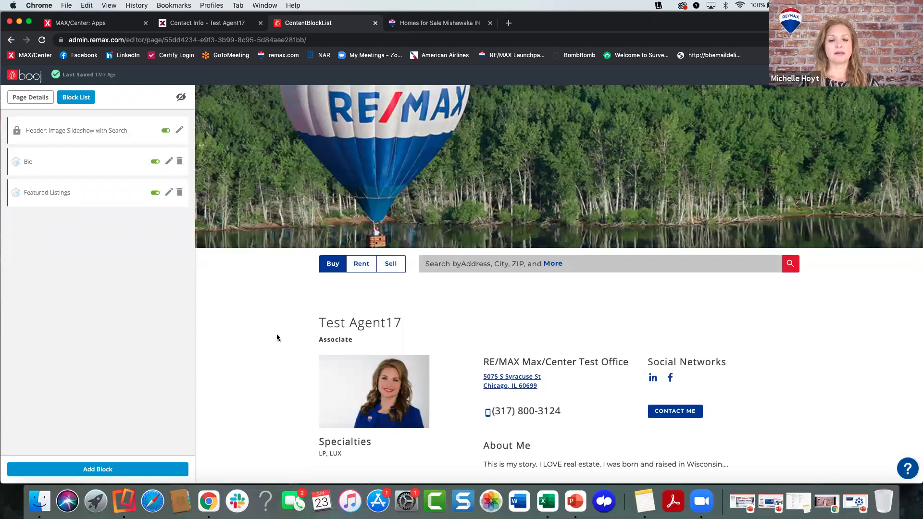
scroll(275, 334, "down", 2)
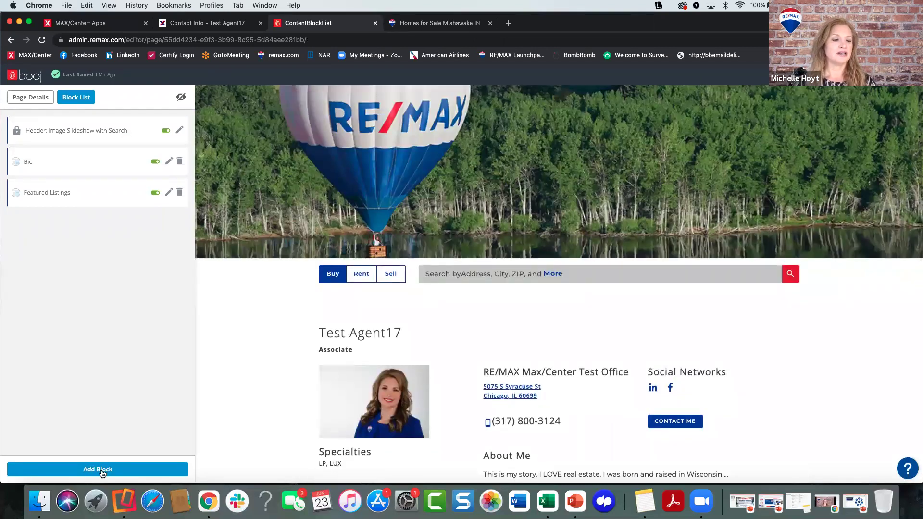
Add a Social Media block to the home page.
left_click(102, 470)
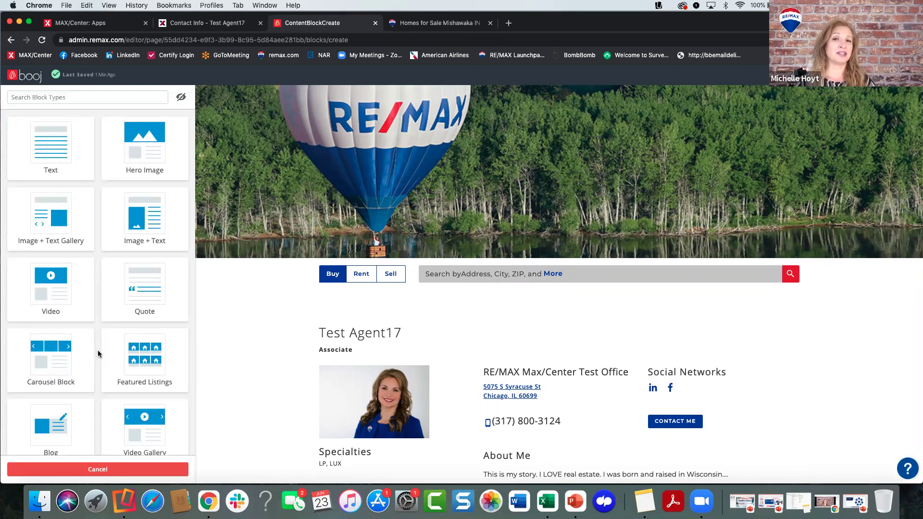
scroll(96, 387, "down", 3)
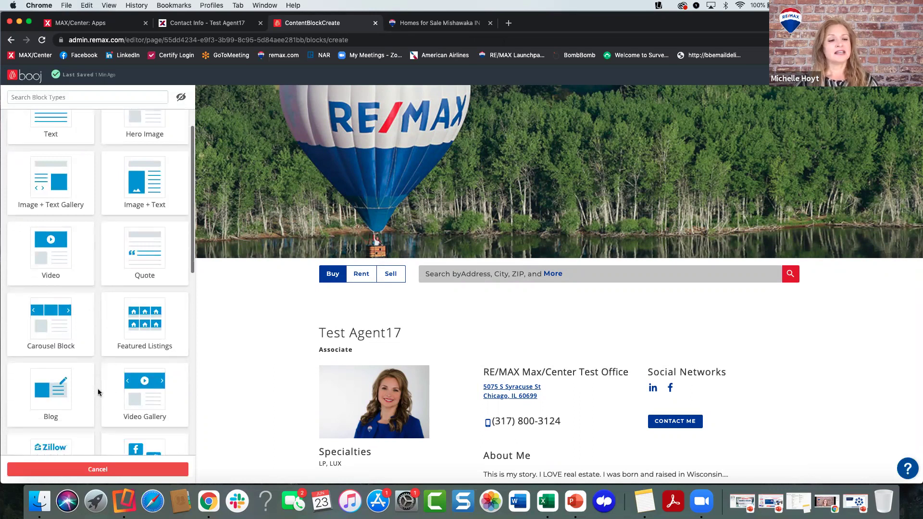
scroll(98, 392, "down", 1)
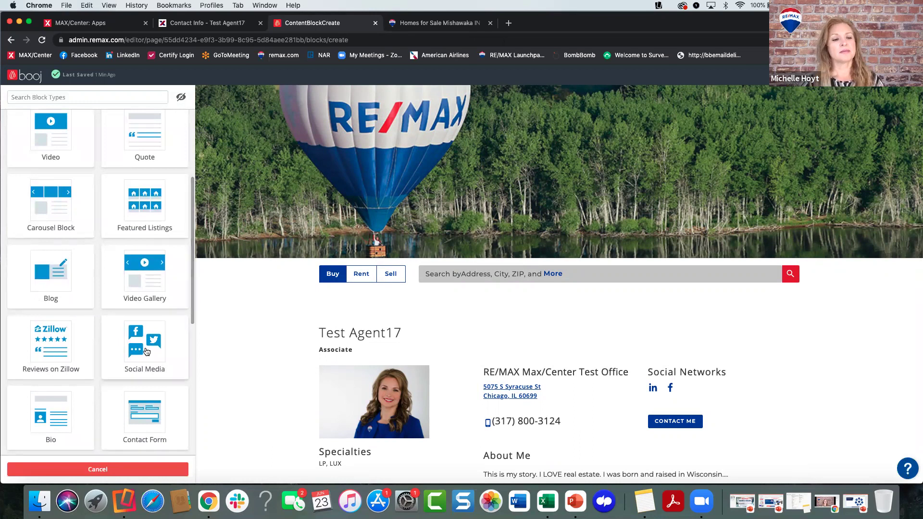
left_click(145, 350)
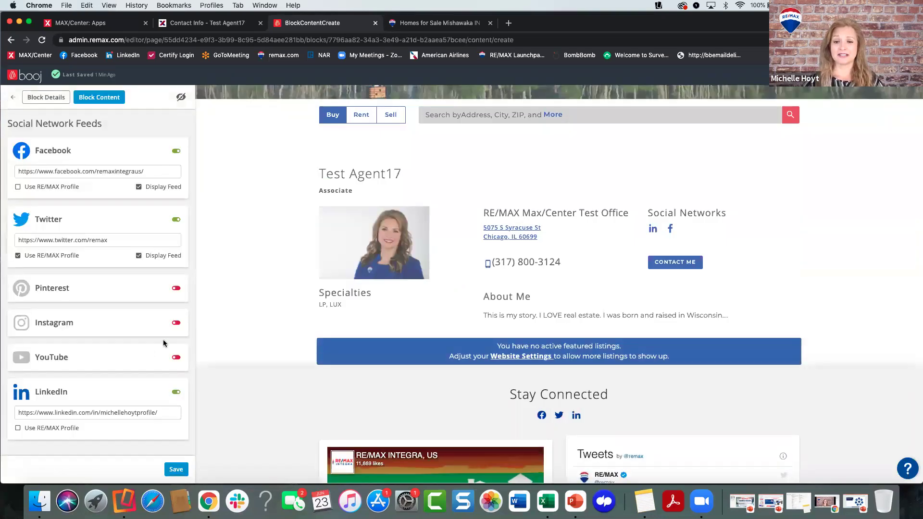
Turn on the Pinterest, Instagram and YouTube feeds in the Social Media block.
scroll(287, 281, "down", 5)
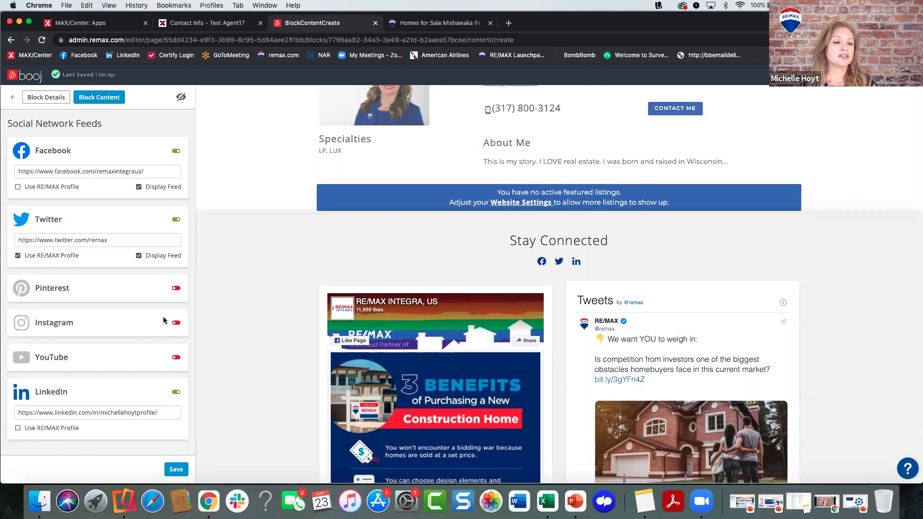
left_click(176, 289)
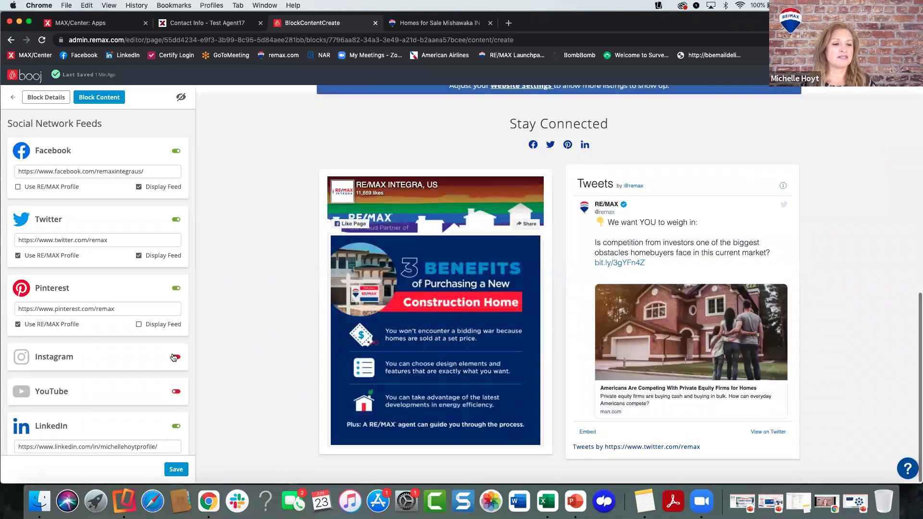
left_click(175, 357)
left_click(175, 425)
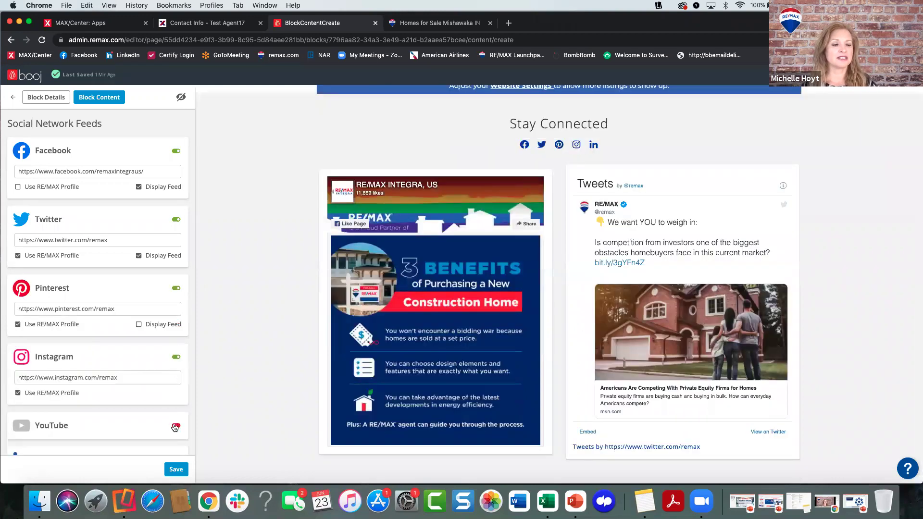
scroll(152, 348, "down", 3)
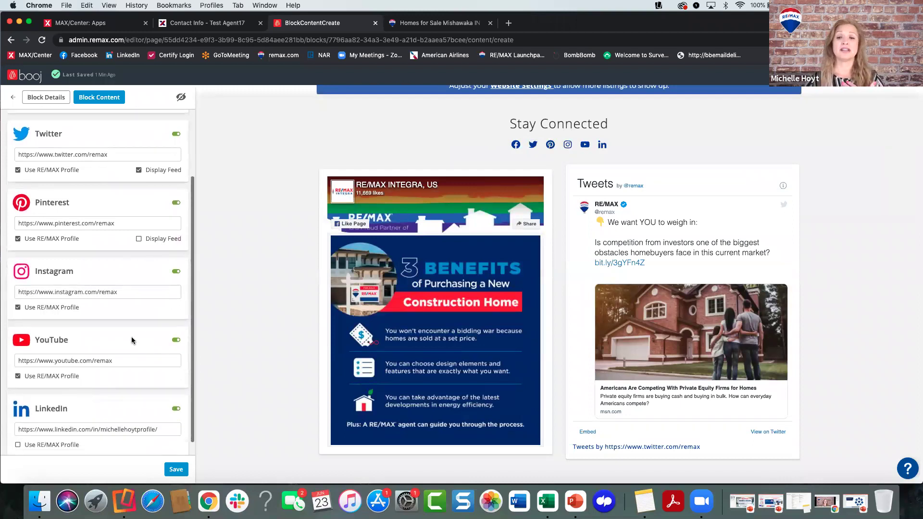
scroll(131, 337, "down", 1)
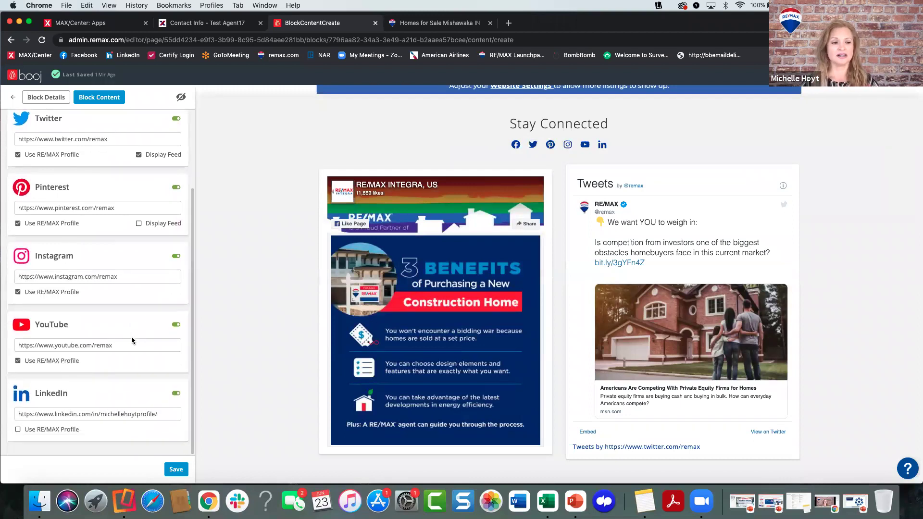
scroll(101, 380, "up", 5)
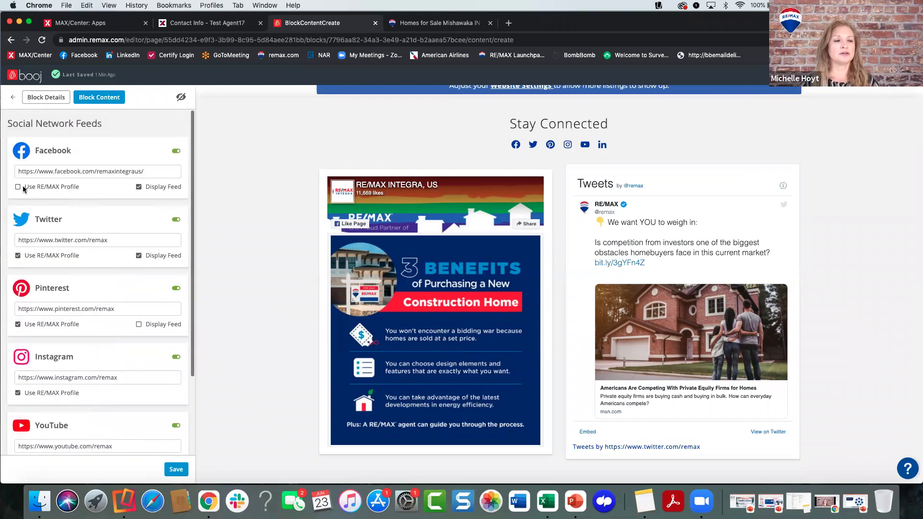
Point the Facebook feed at the RE/MAX INTEGRA, US page, check LinkedIn, and save the block.
left_click(18, 186)
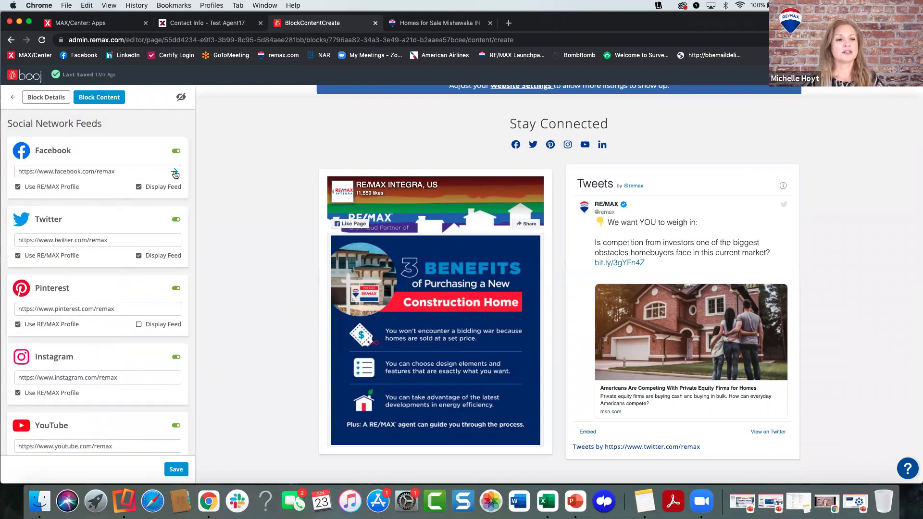
left_click(175, 171)
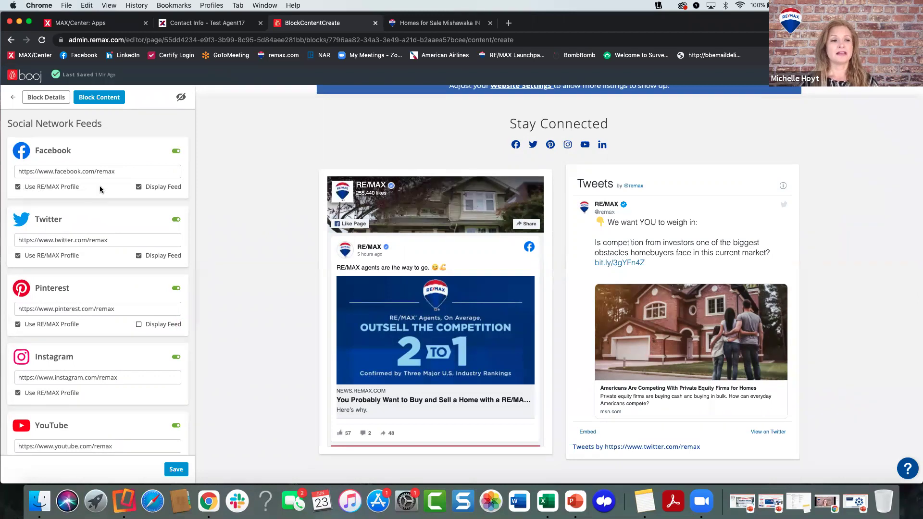
left_click(18, 187)
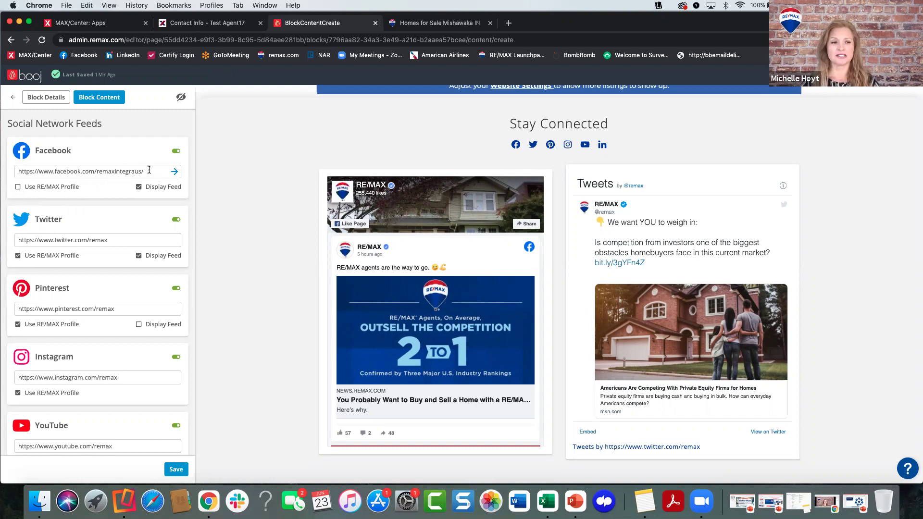
left_click(174, 171)
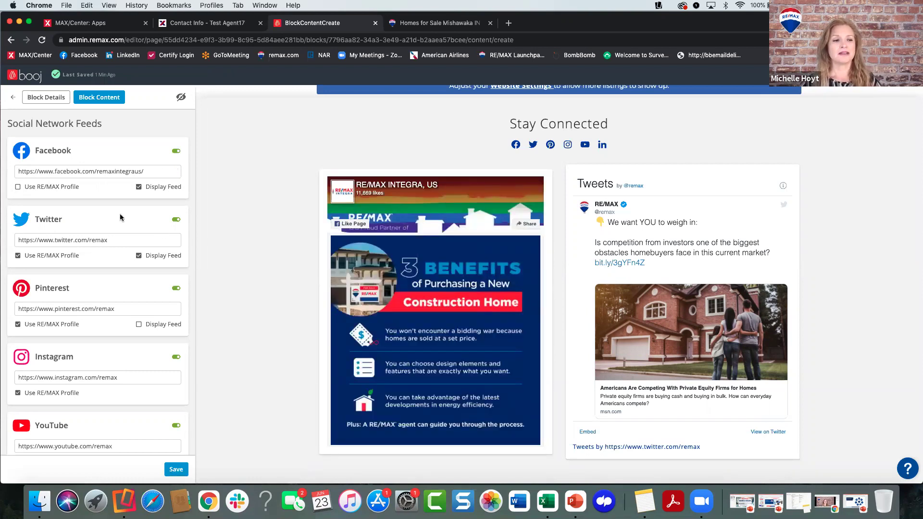
scroll(104, 236, "down", 3)
scroll(104, 235, "down", 1)
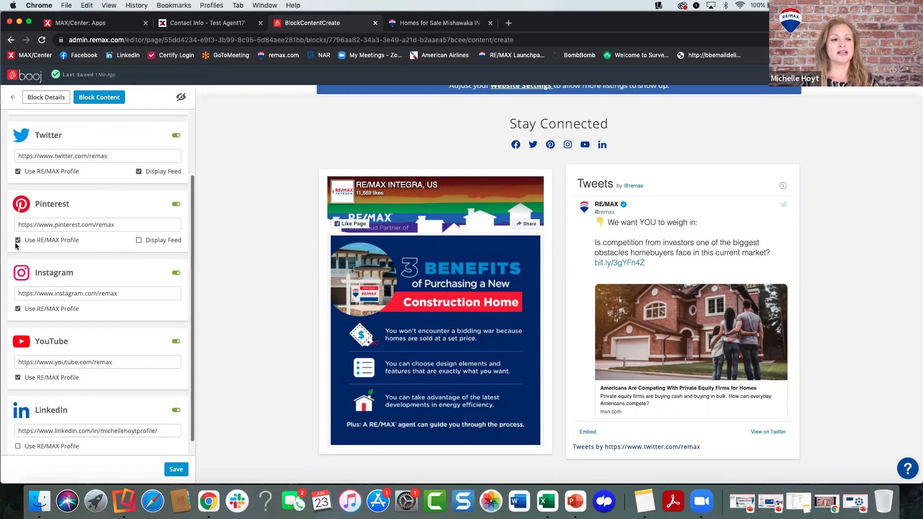
scroll(90, 316, "down", 1)
scroll(90, 316, "down", 1)
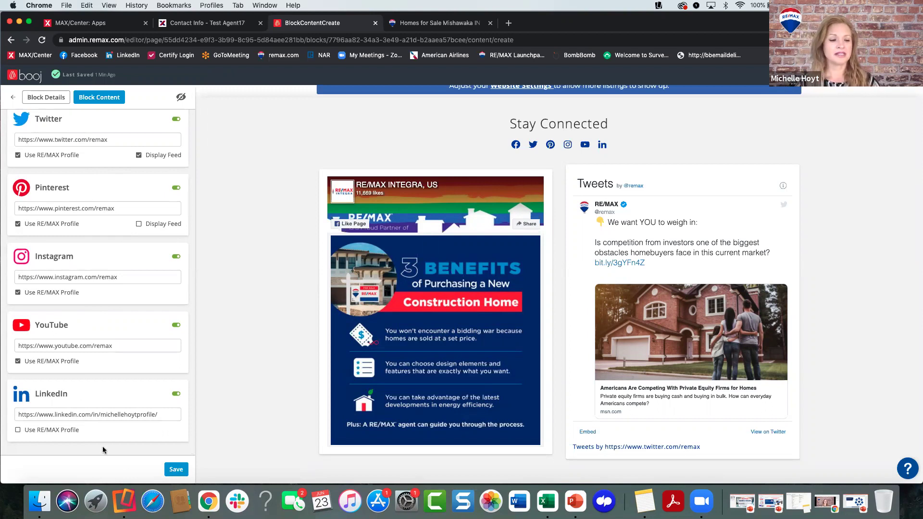
left_click(176, 469)
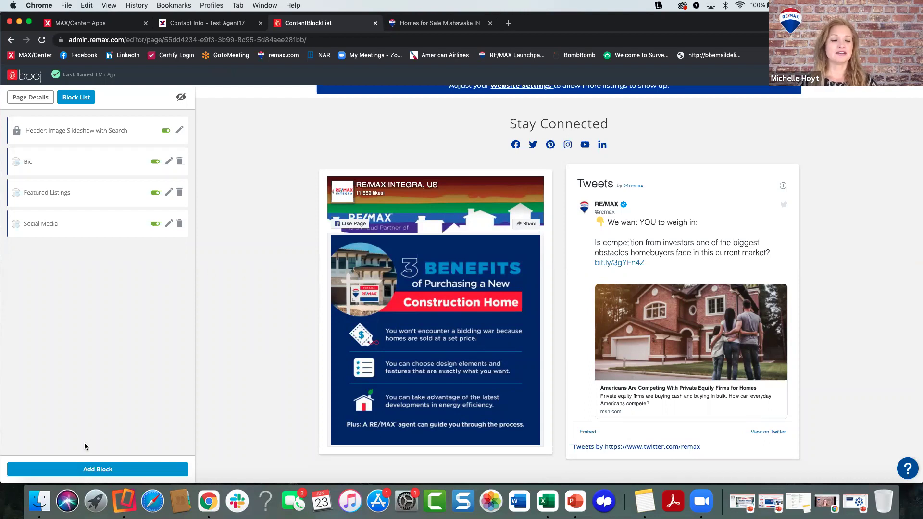
Add and save a Contact Form block titled 'Questions? Contact Me Today!'.
left_click(82, 470)
scroll(105, 399, "down", 3)
scroll(104, 399, "down", 1)
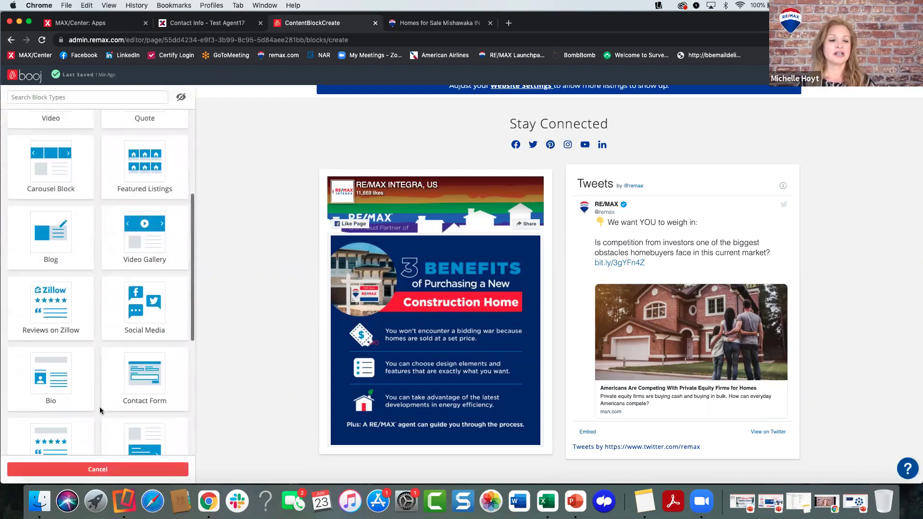
left_click(150, 364)
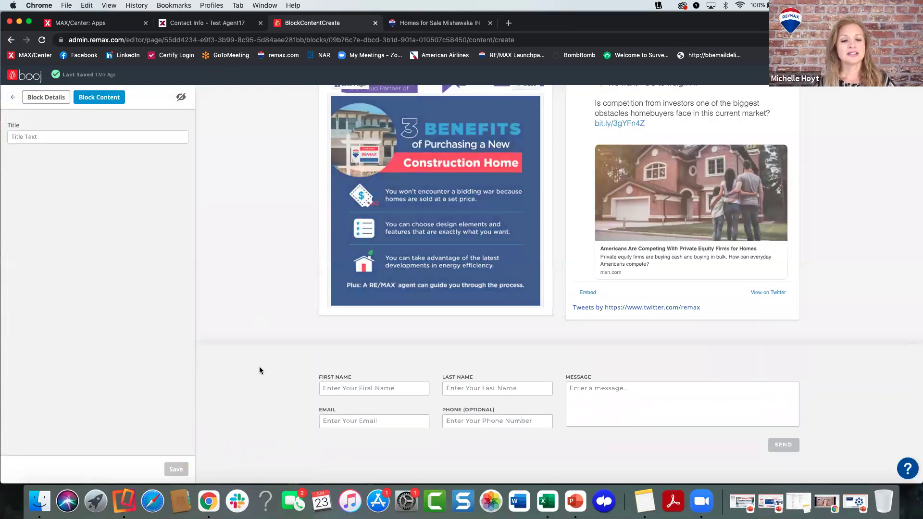
left_click(55, 139)
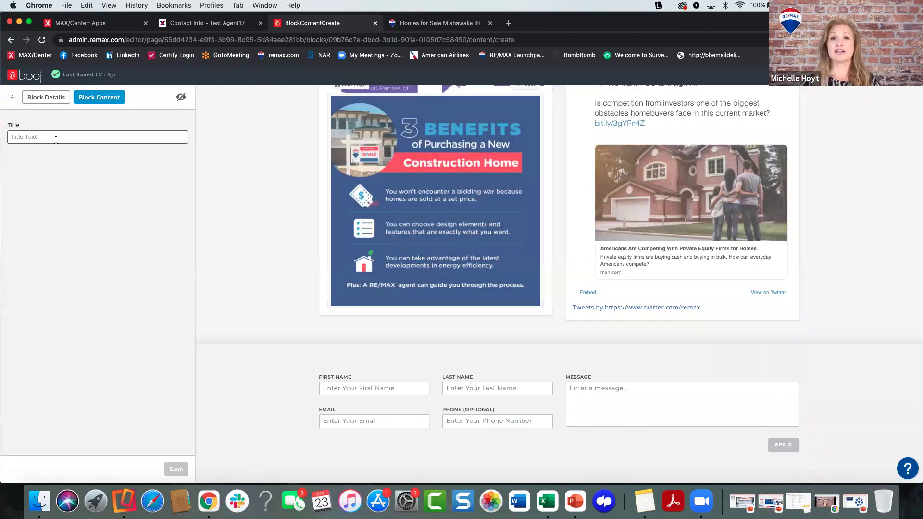
type("Questions?")
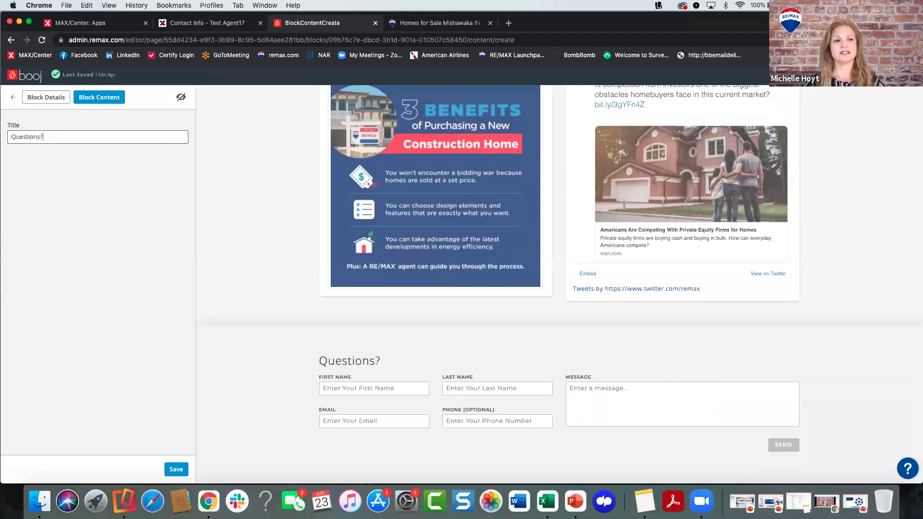
type(" Conta")
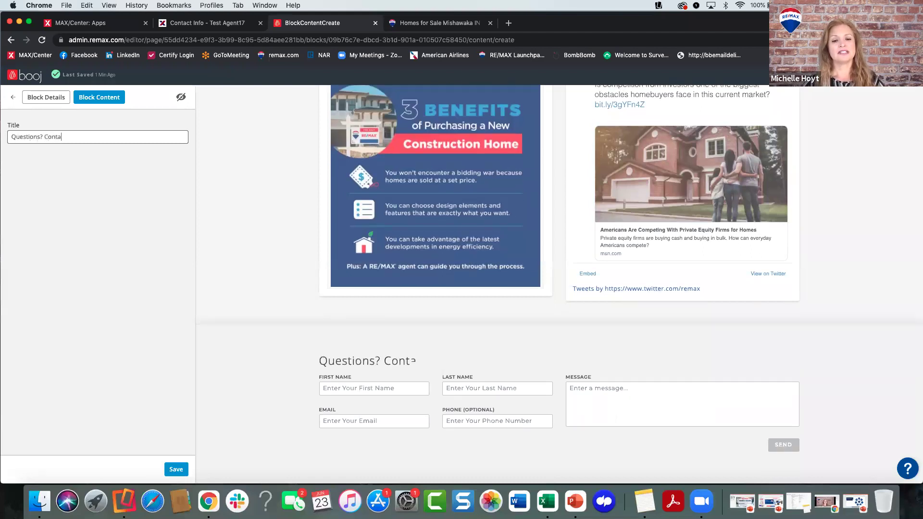
type("ct Me Today!")
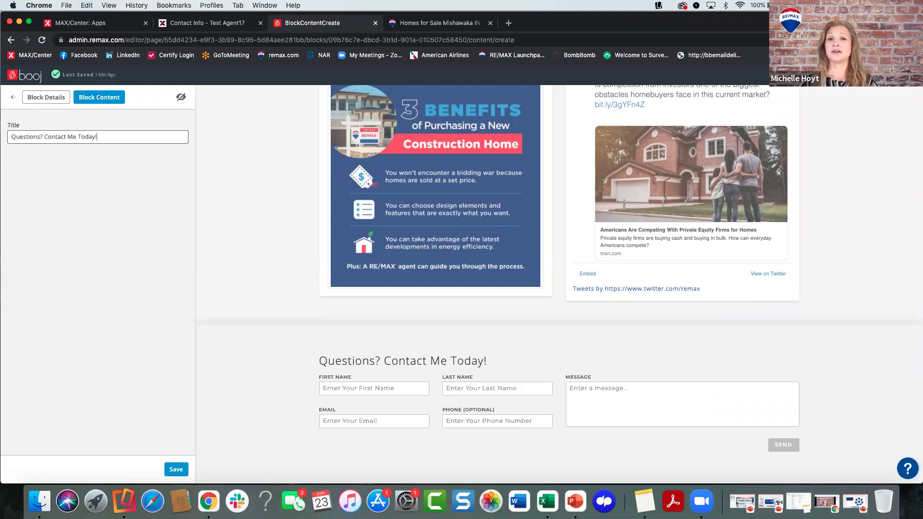
left_click(176, 469)
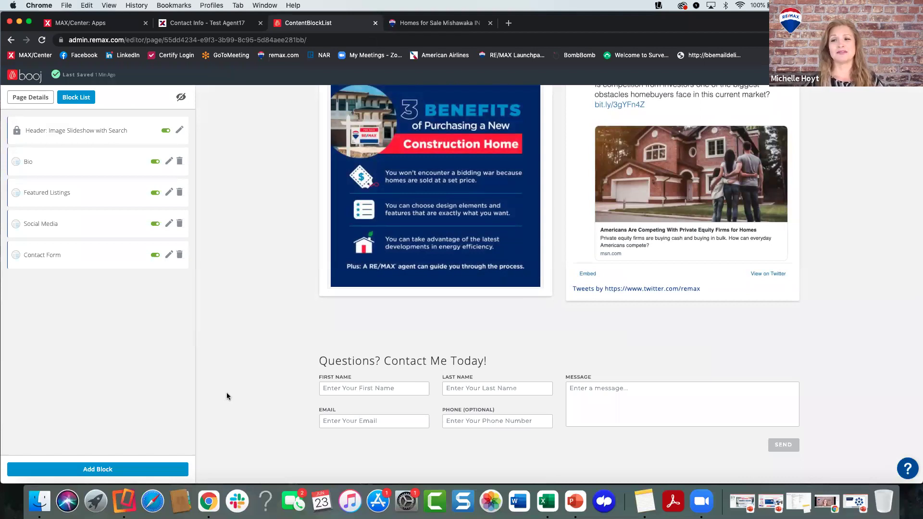
scroll(250, 286, "up", 8)
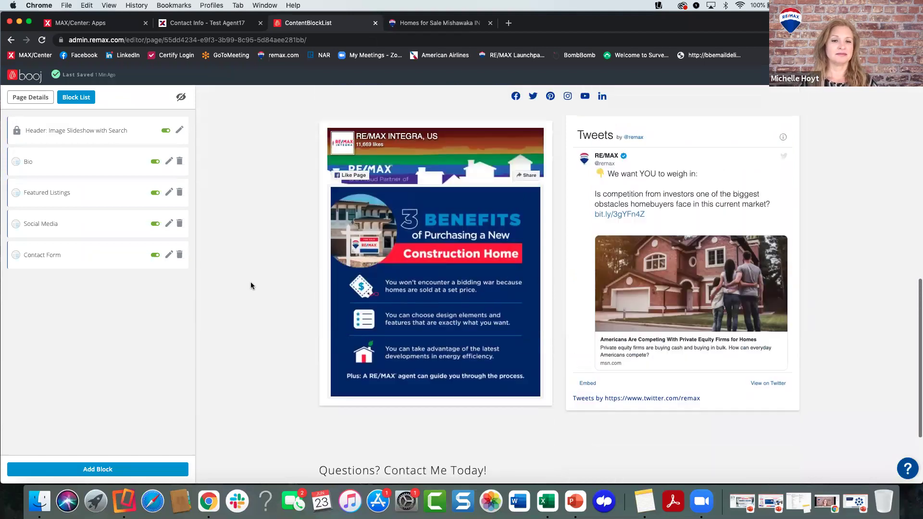
scroll(250, 286, "up", 4)
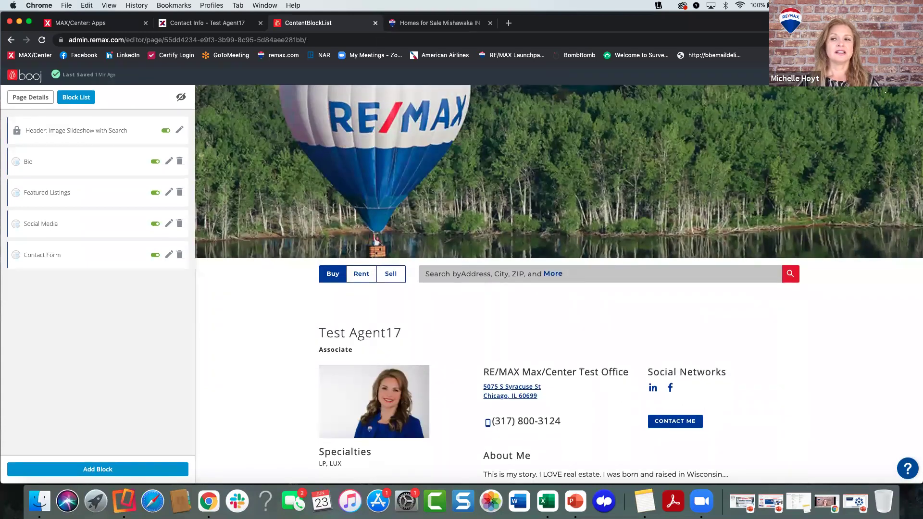
Open Website Settings and review About Me Featured Listings: registration after 20 listings, Newest First.
key("super+bracketleft")
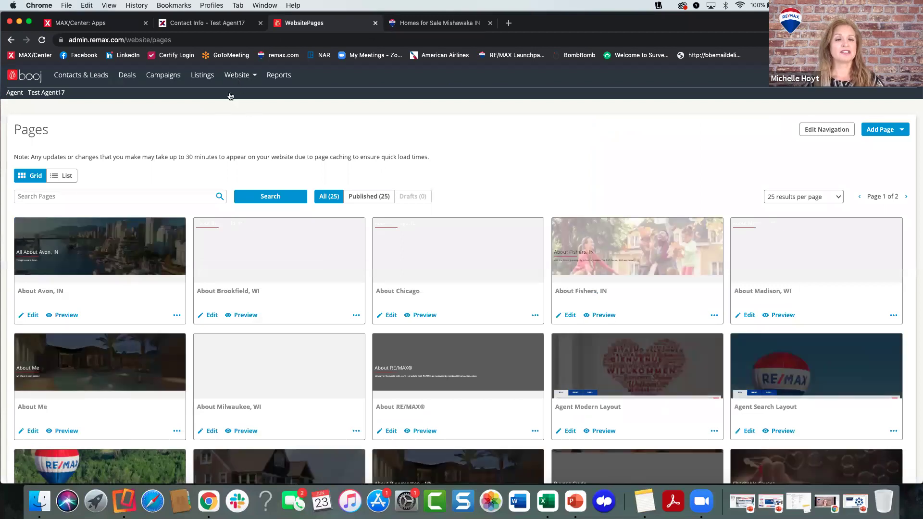
left_click(236, 78)
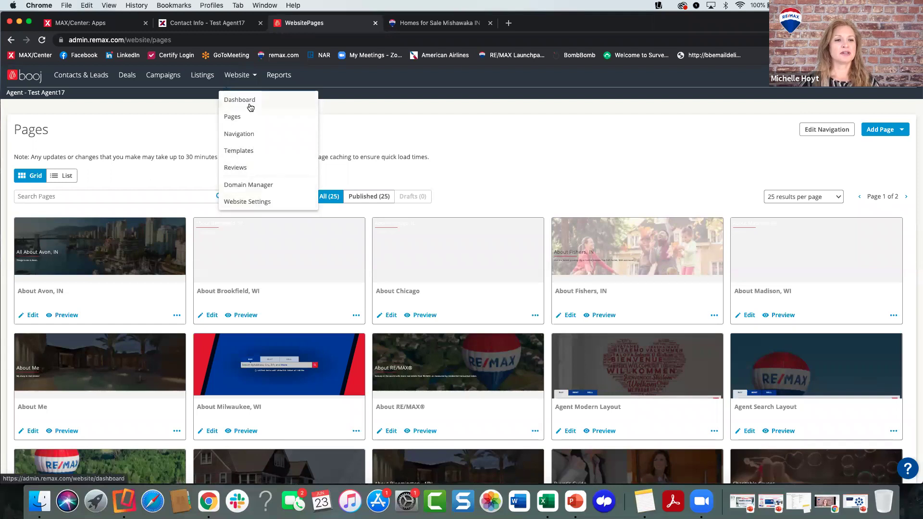
left_click(248, 202)
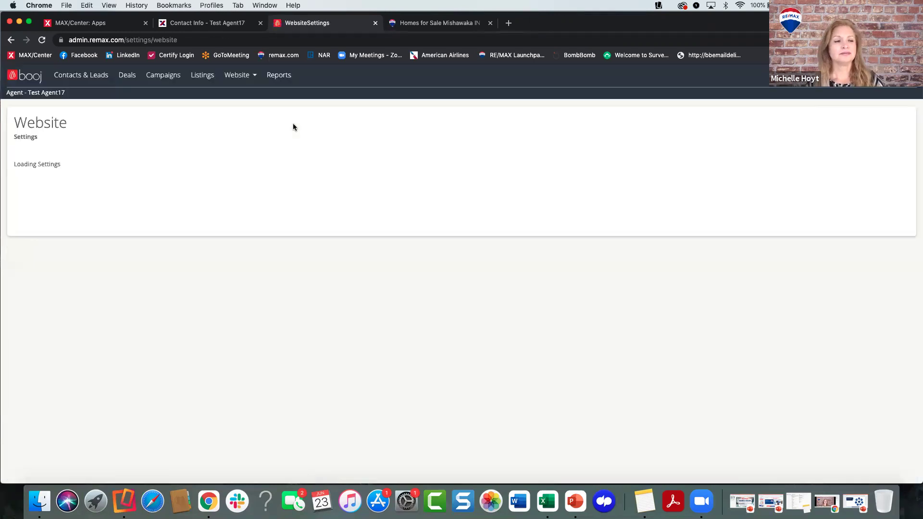
scroll(163, 233, "down", 5)
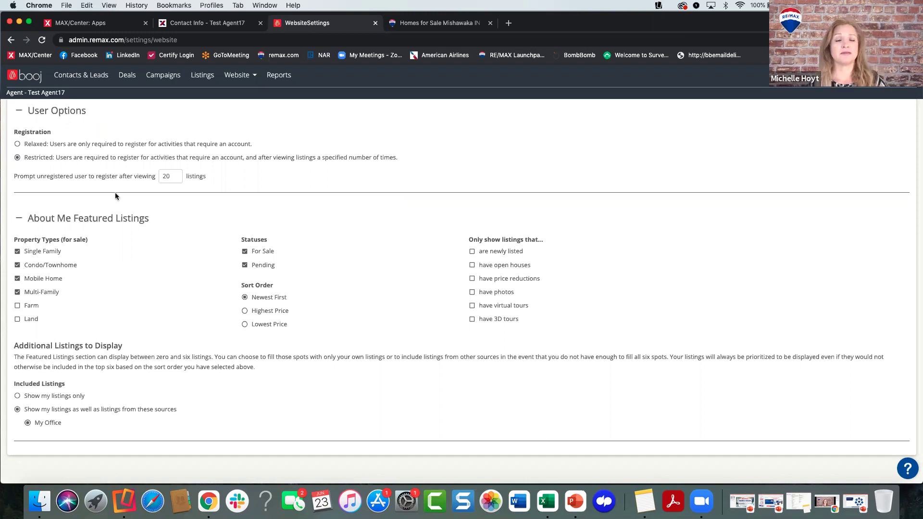
scroll(169, 273, "down", 1)
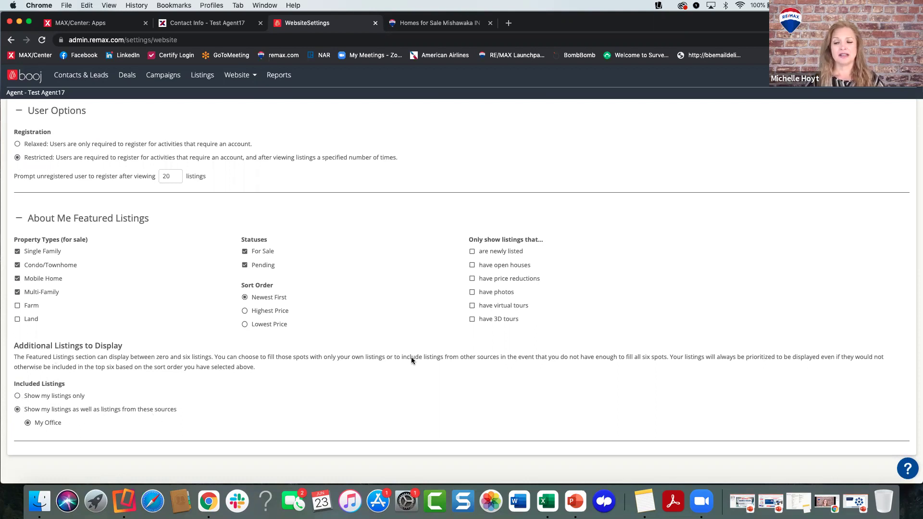
scroll(748, 246, "up", 3)
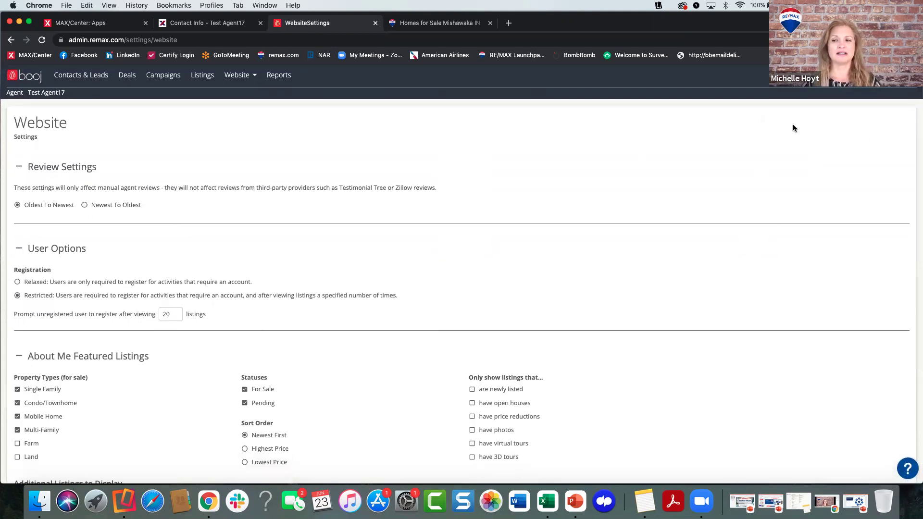
scroll(333, 291, "down", 4)
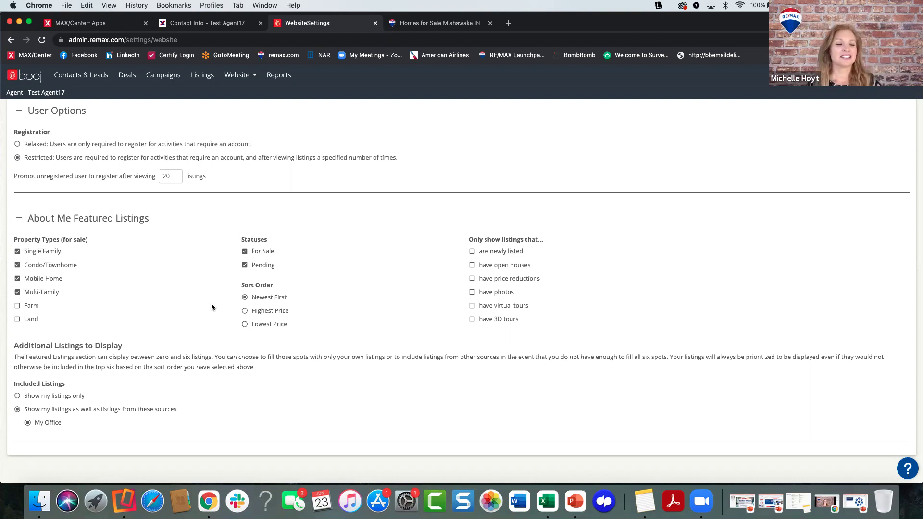
scroll(187, 301, "up", 3)
scroll(188, 301, "up", 1)
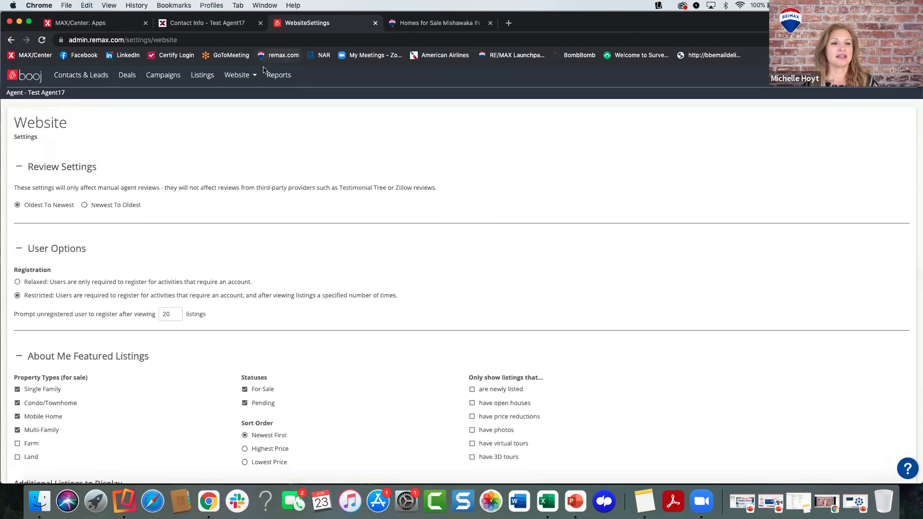
Open the Website dropdown menu in the top navigation bar.
left_click(239, 76)
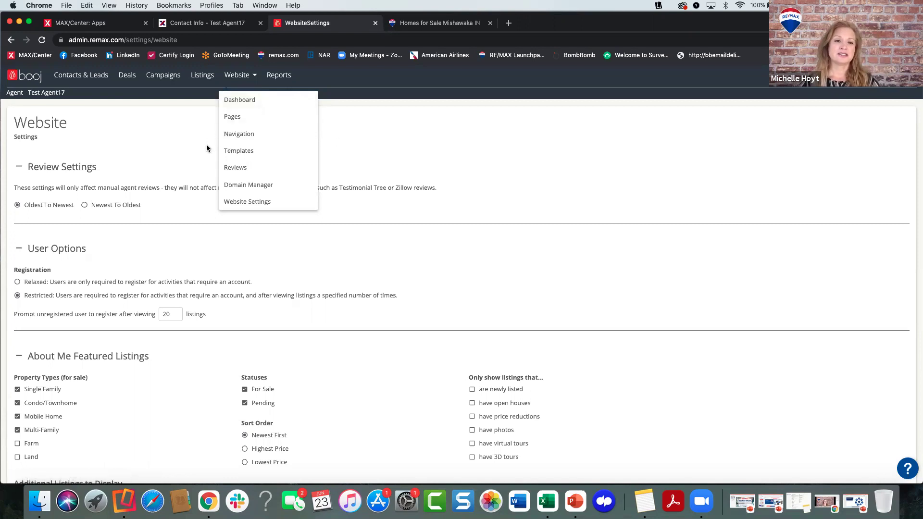
Open the Navigation page and review the 25 available pages and active menu items.
left_click(239, 134)
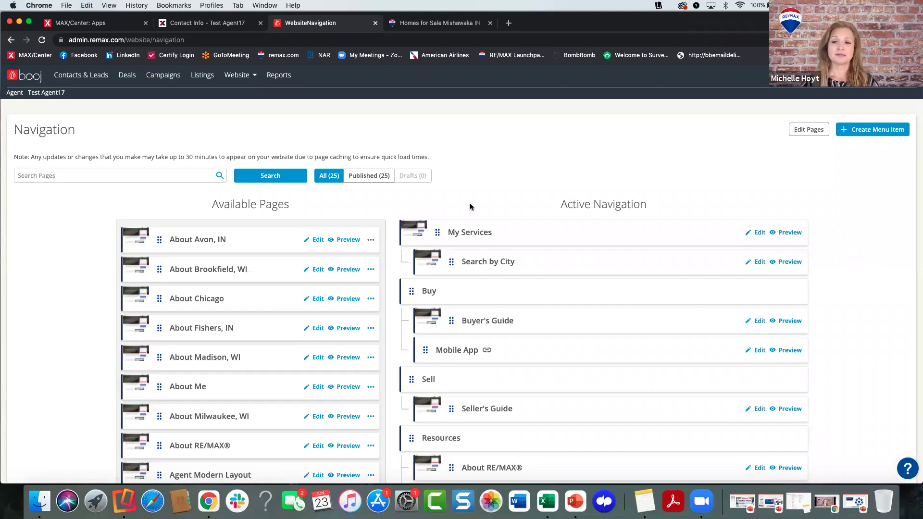
scroll(472, 208, "down", 2)
scroll(476, 183, "up", 2)
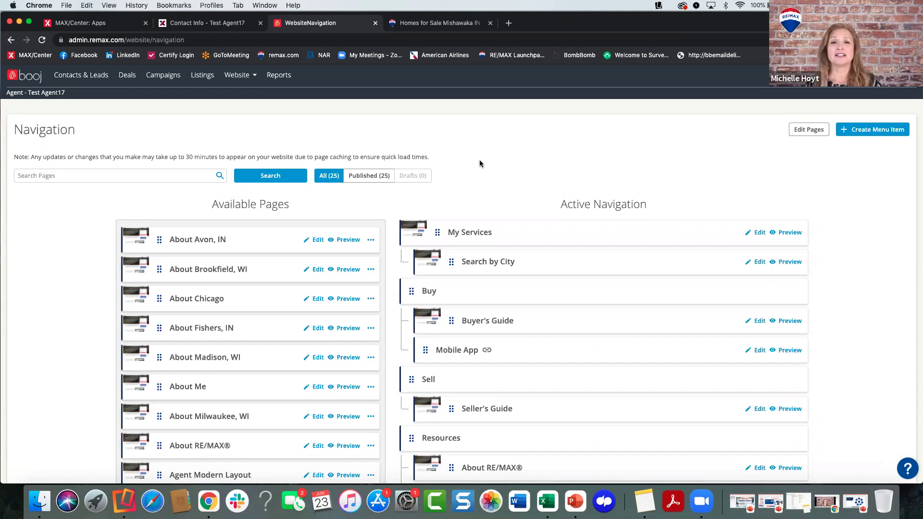
scroll(482, 188, "down", 1)
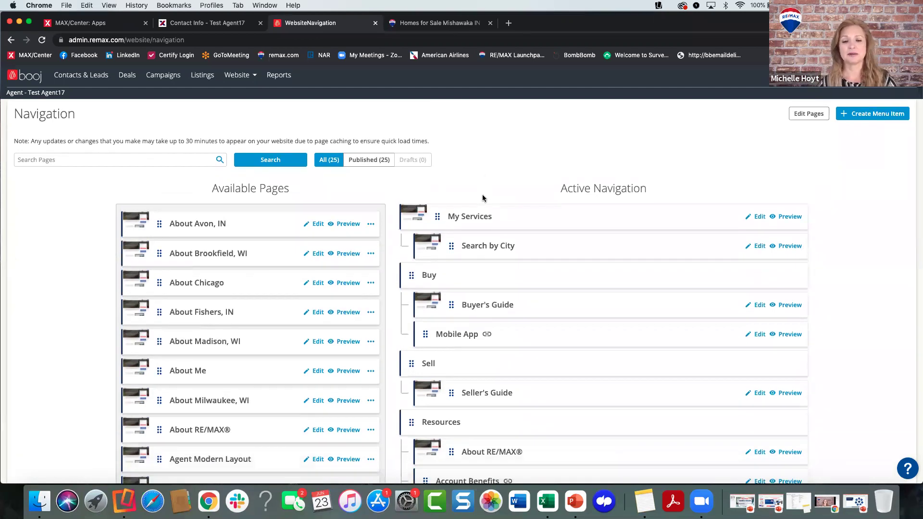
scroll(483, 195, "down", 4)
scroll(477, 253, "down", 18)
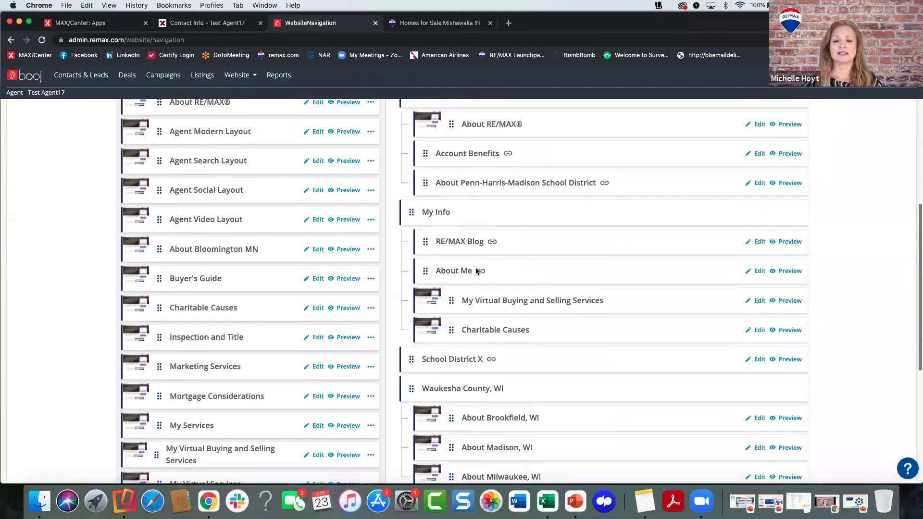
scroll(476, 268, "down", 6)
scroll(477, 268, "up", 20)
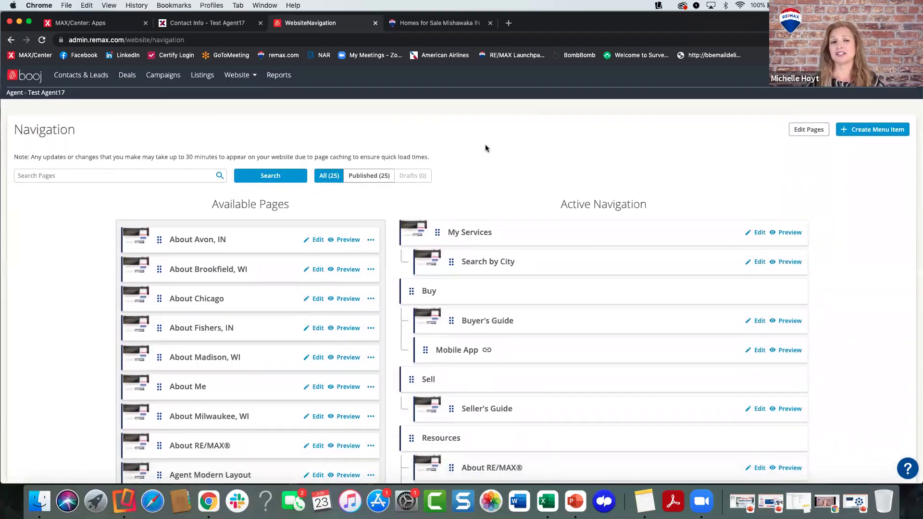
left_click(238, 75)
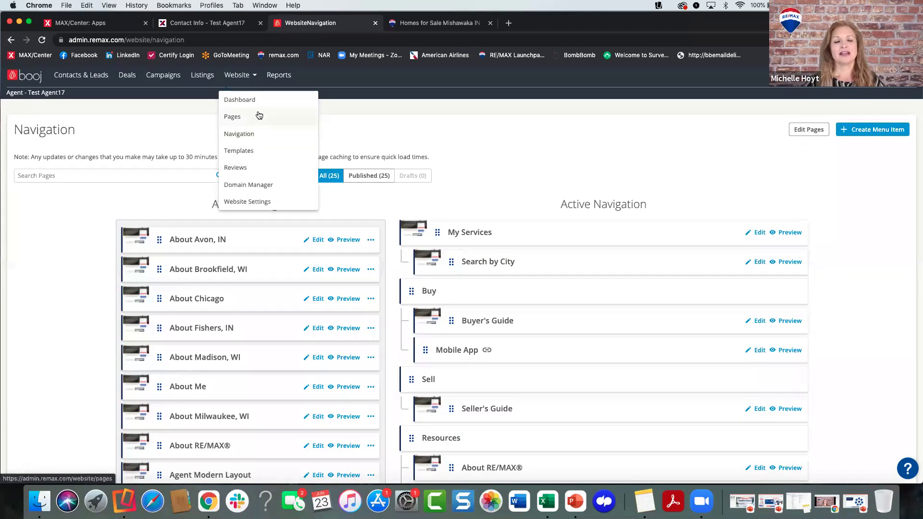
Open the example agent's remax.com website in a new browser tab.
left_click(258, 116)
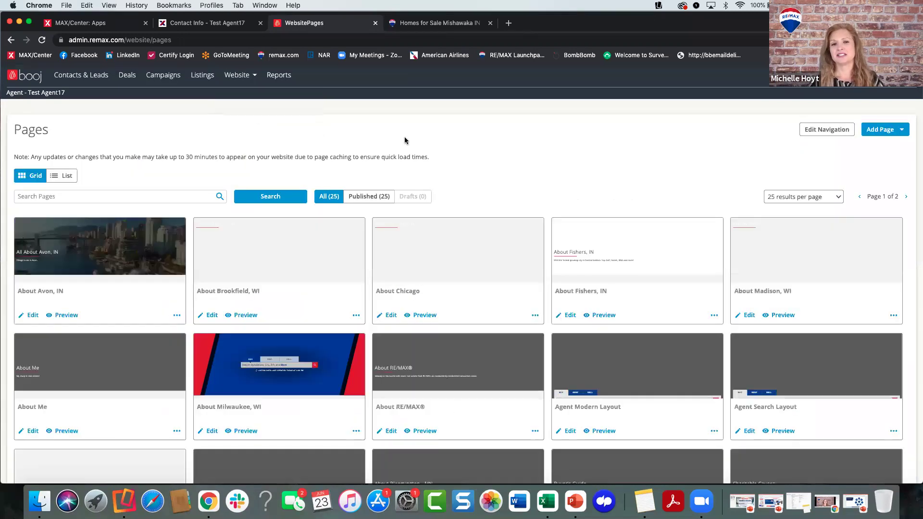
left_click(508, 24)
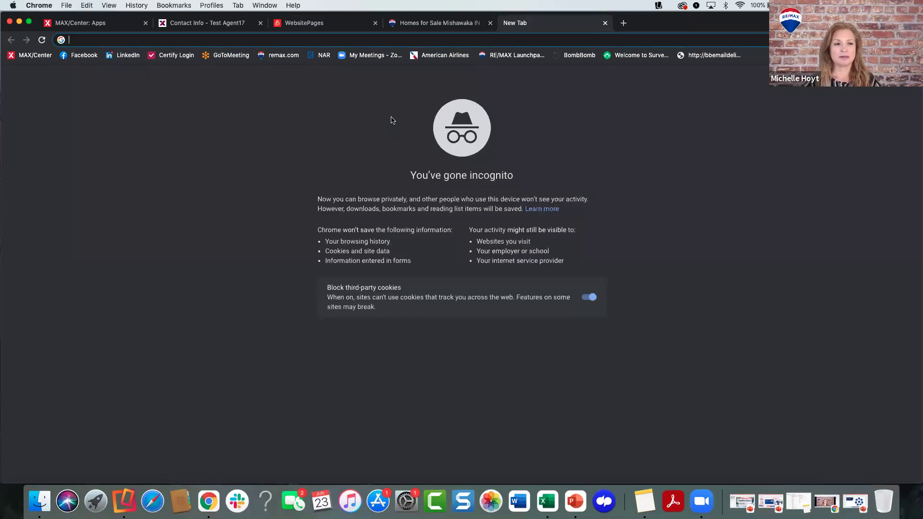
type("trach")
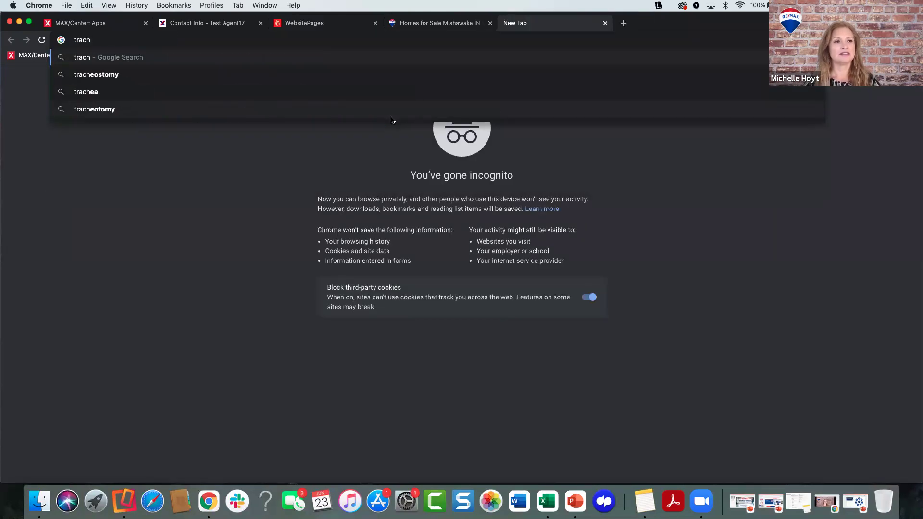
key("BackSpace")
type("y")
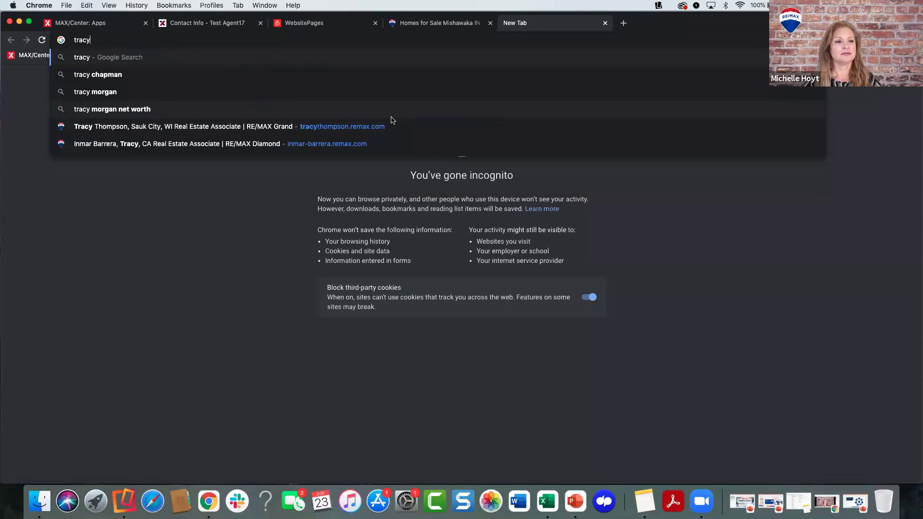
left_click(277, 128)
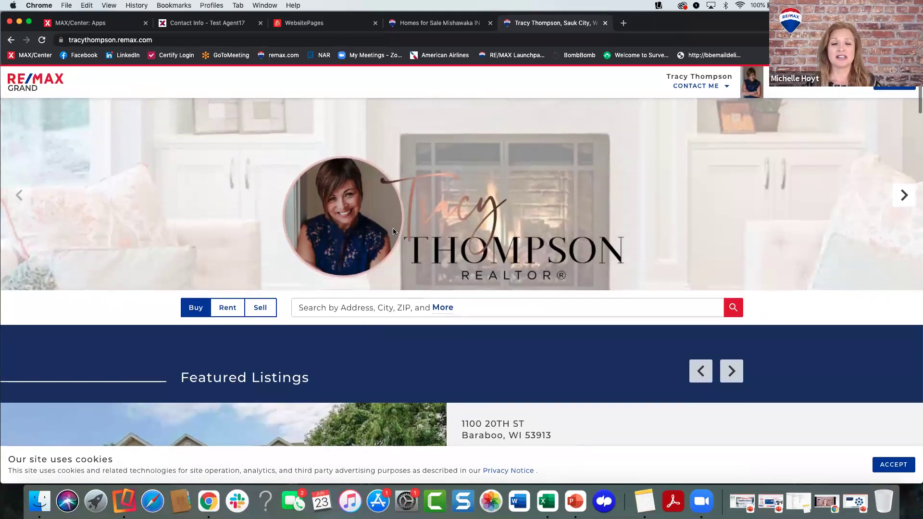
Scroll to the featured listings carousel and page forward three listings, then back one.
scroll(432, 260, "down", 3)
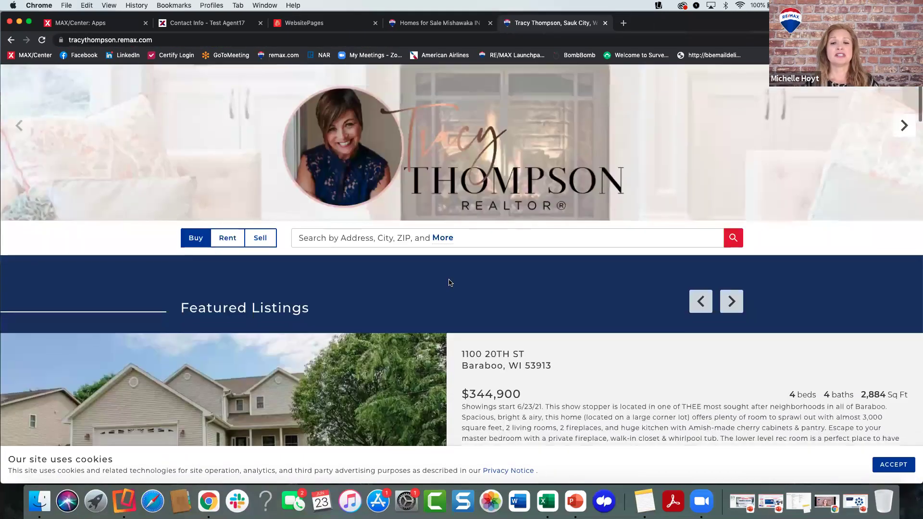
scroll(449, 282, "down", 6)
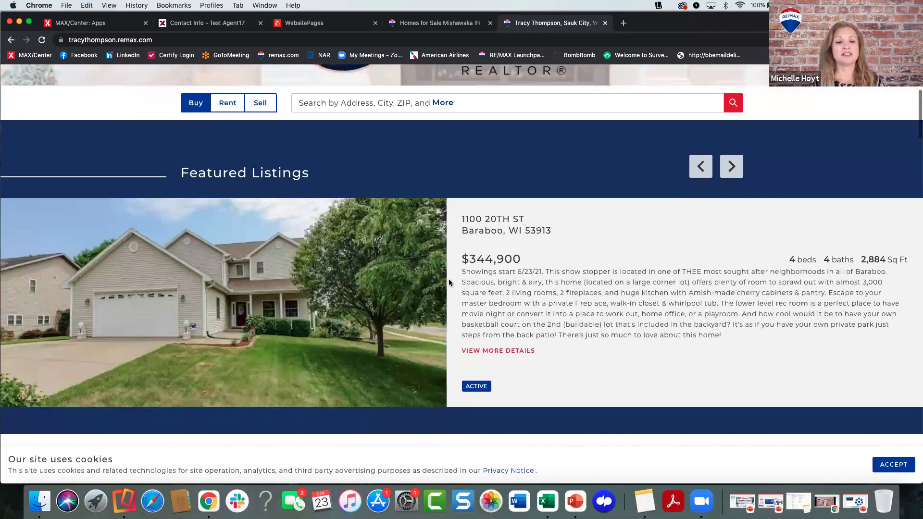
left_click(731, 166)
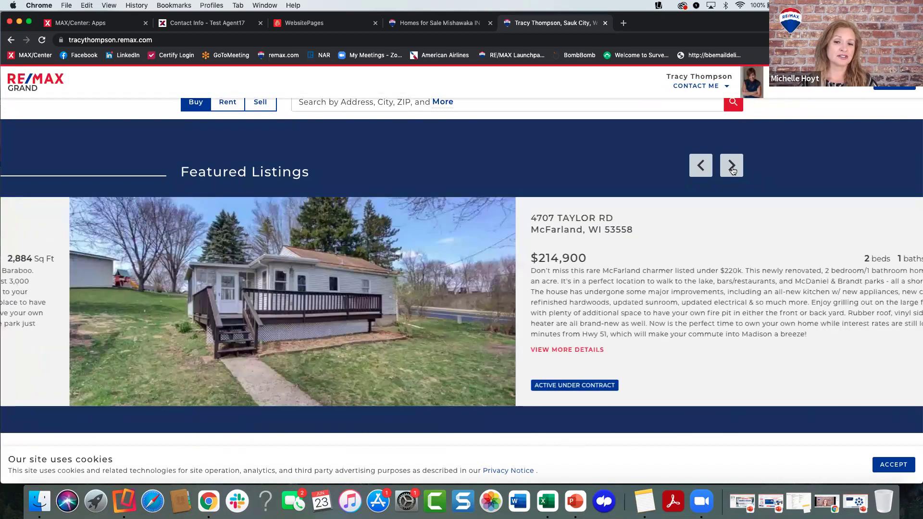
left_click(731, 165)
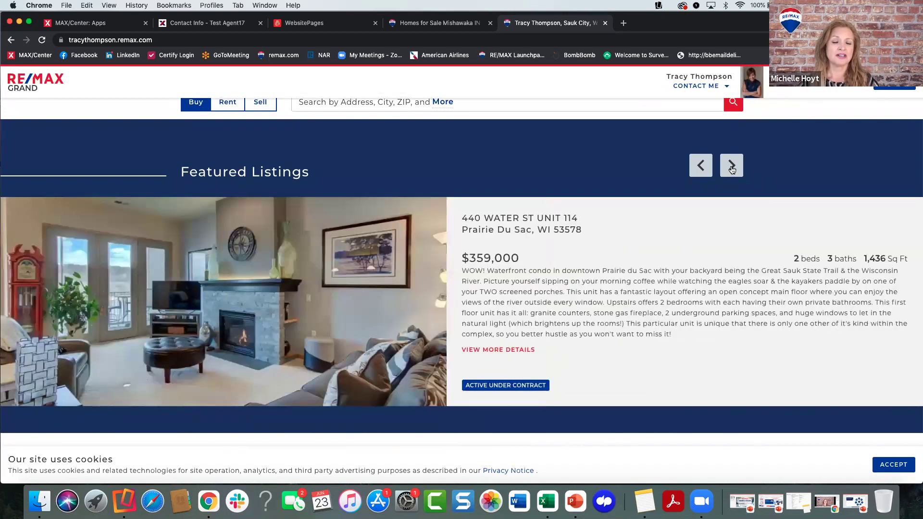
left_click(731, 168)
left_click(701, 166)
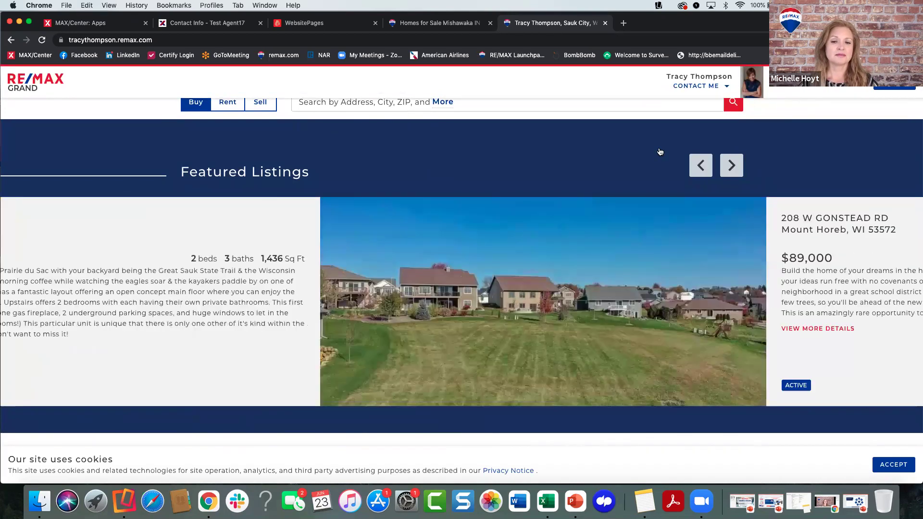
Scroll through the remaining sections of the example home page.
scroll(373, 278, "down", 4)
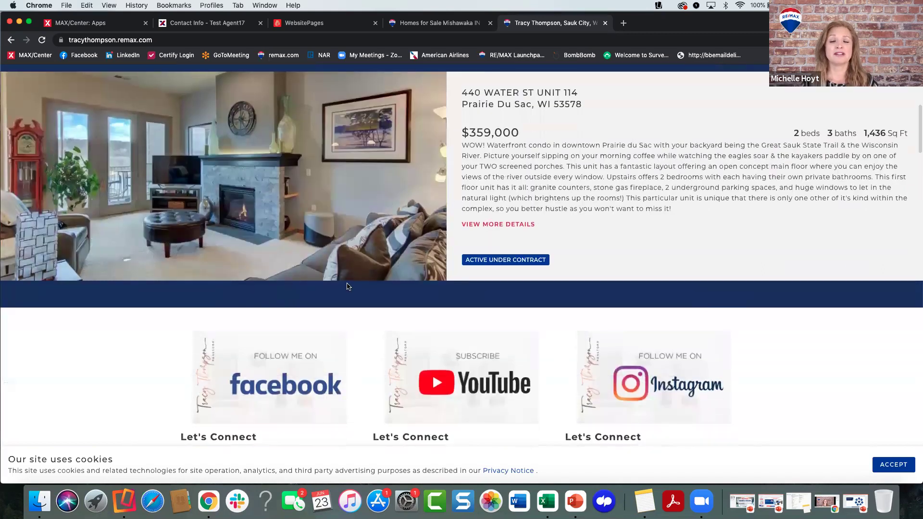
scroll(347, 287, "down", 2)
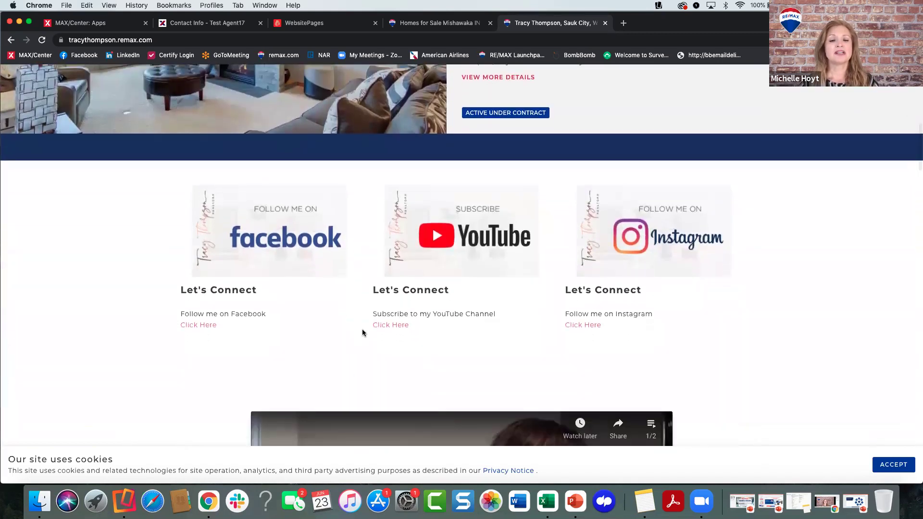
scroll(366, 278, "up", 1)
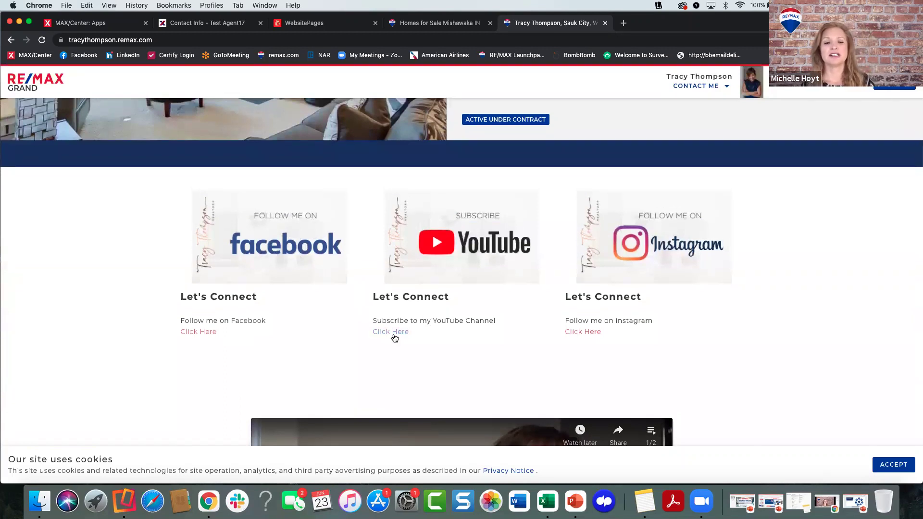
scroll(338, 330, "down", 6)
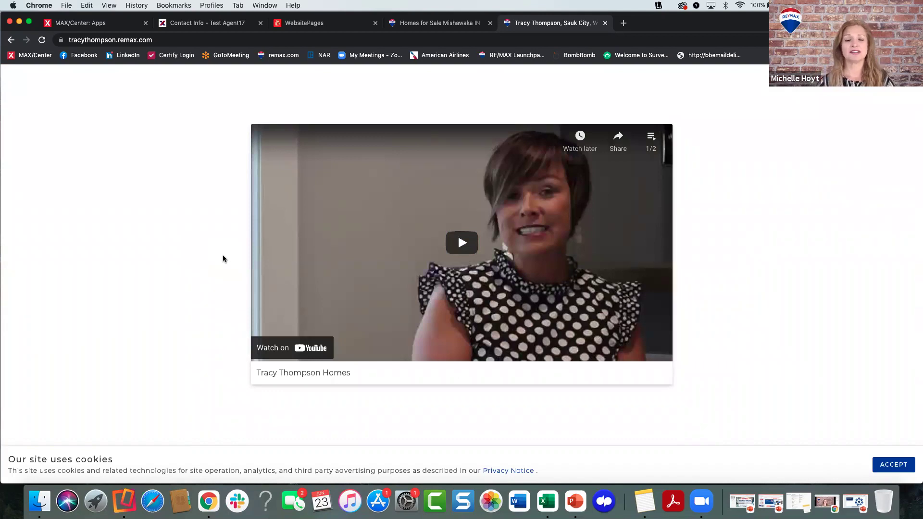
scroll(223, 258, "up", 1)
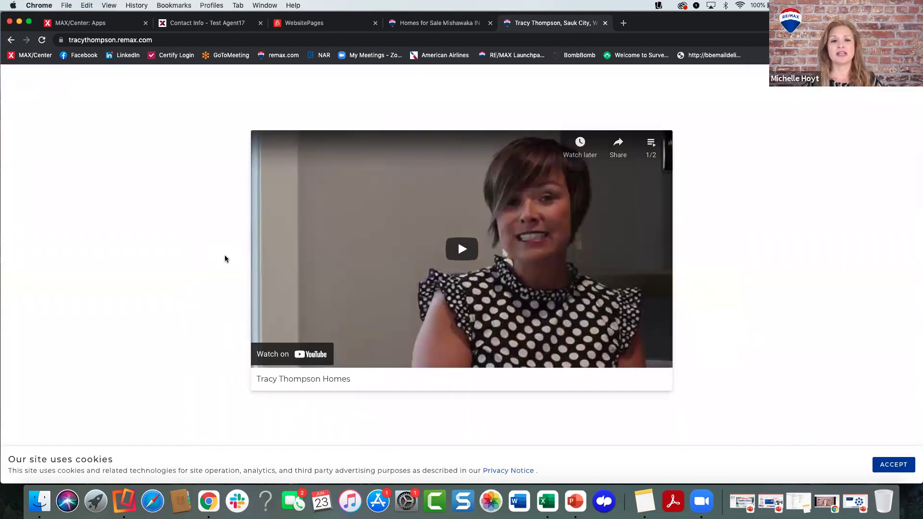
scroll(221, 278, "down", 2)
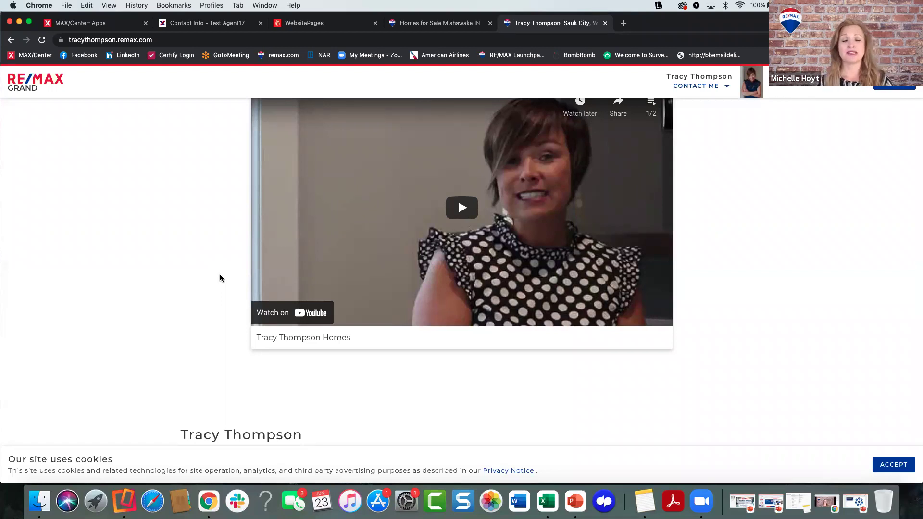
scroll(221, 278, "down", 10)
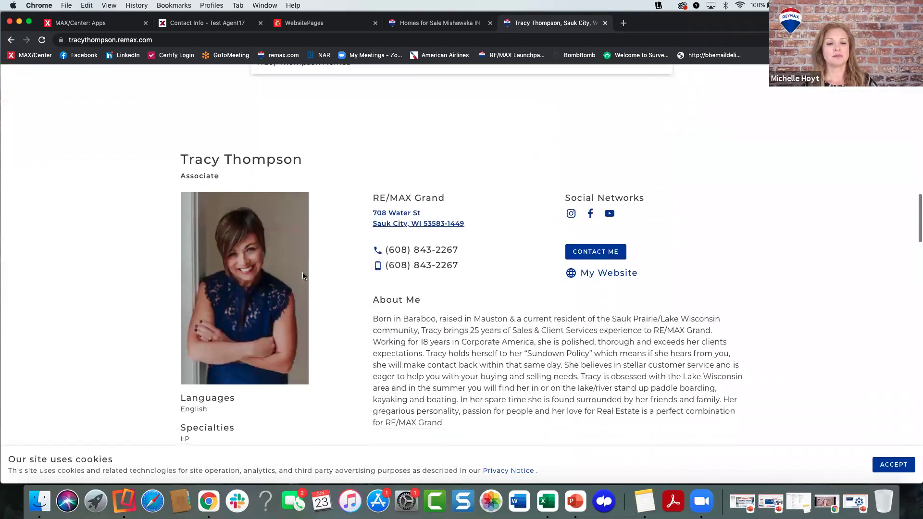
scroll(309, 276, "down", 7)
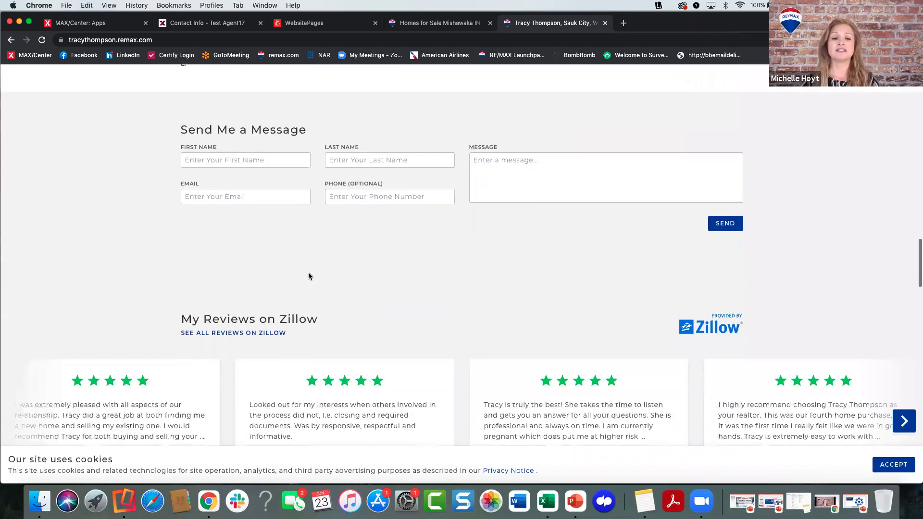
scroll(308, 276, "down", 3)
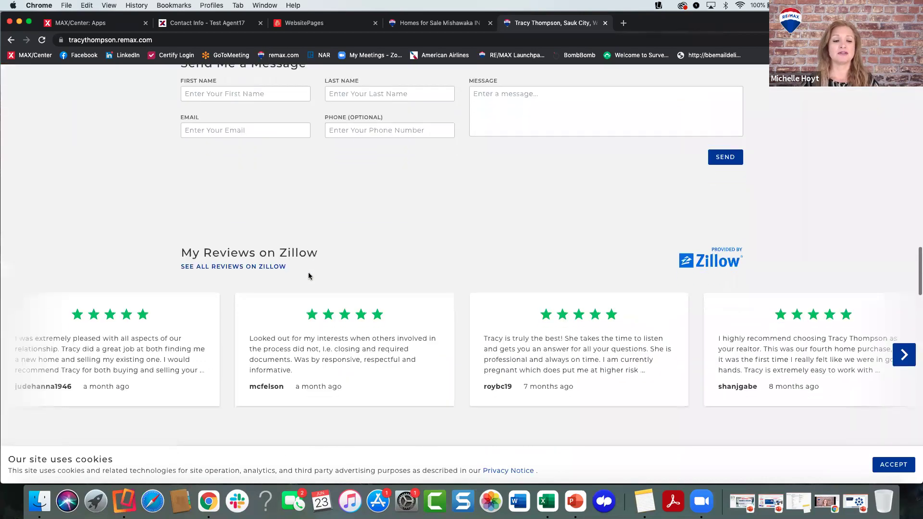
scroll(309, 276, "up", 7)
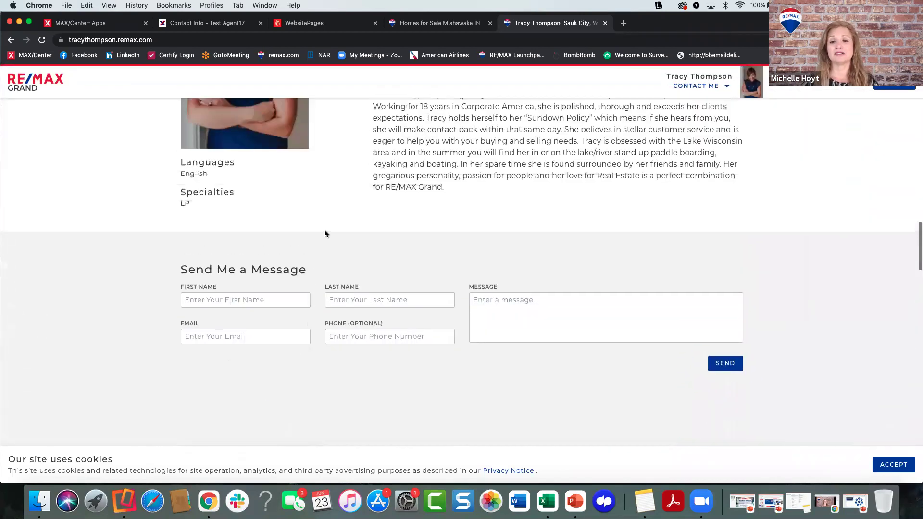
scroll(330, 318, "up", 20)
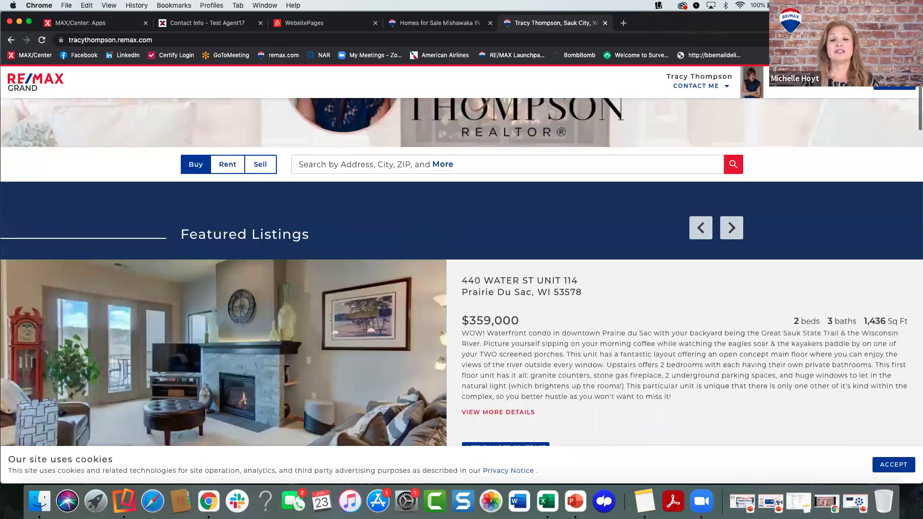
Open Home Value Estimates from the site's side menu, then return to the WebsitePages list.
left_click(894, 82)
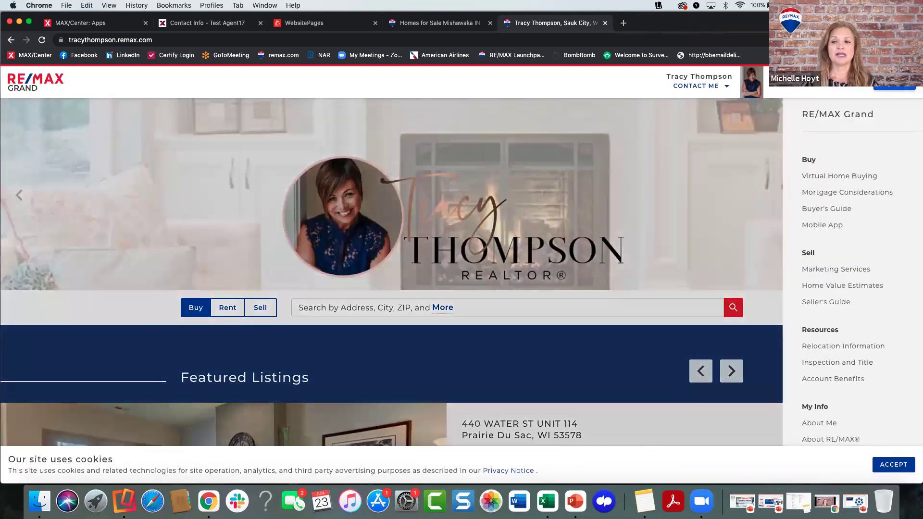
scroll(806, 335, "down", 1)
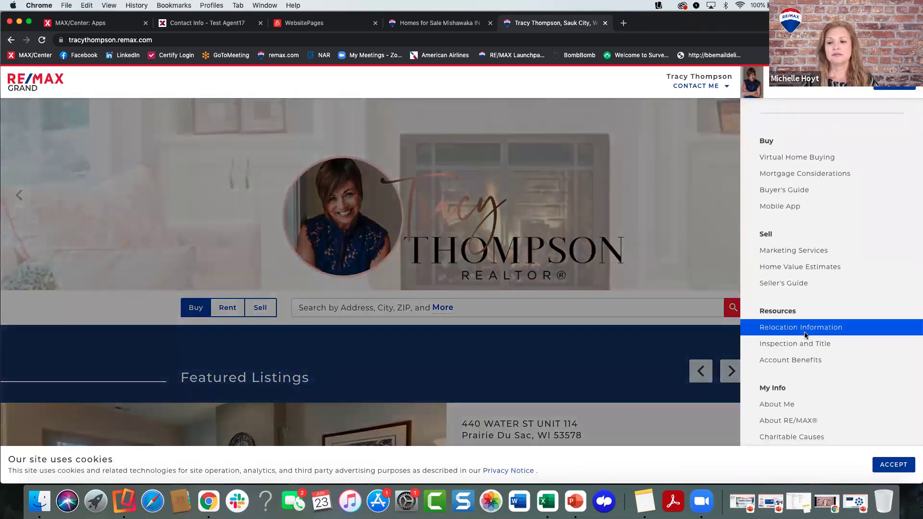
scroll(806, 335, "up", 1)
left_click(800, 286)
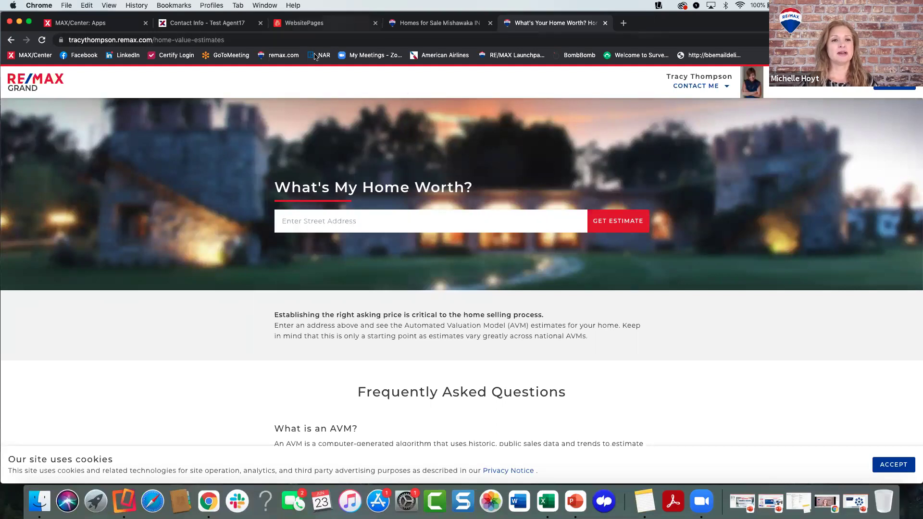
left_click(315, 22)
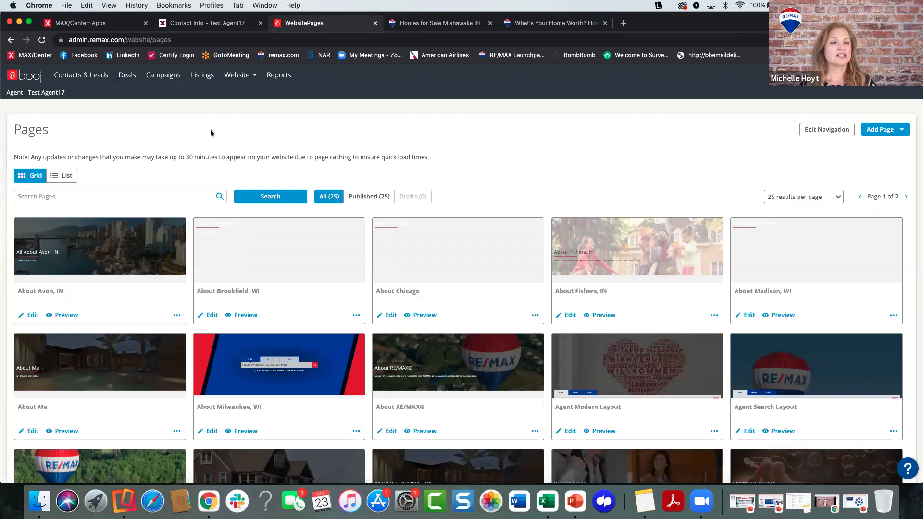
Go to the website dashboard and open the Agent Social Layout home page for editing.
left_click(230, 78)
left_click(241, 98)
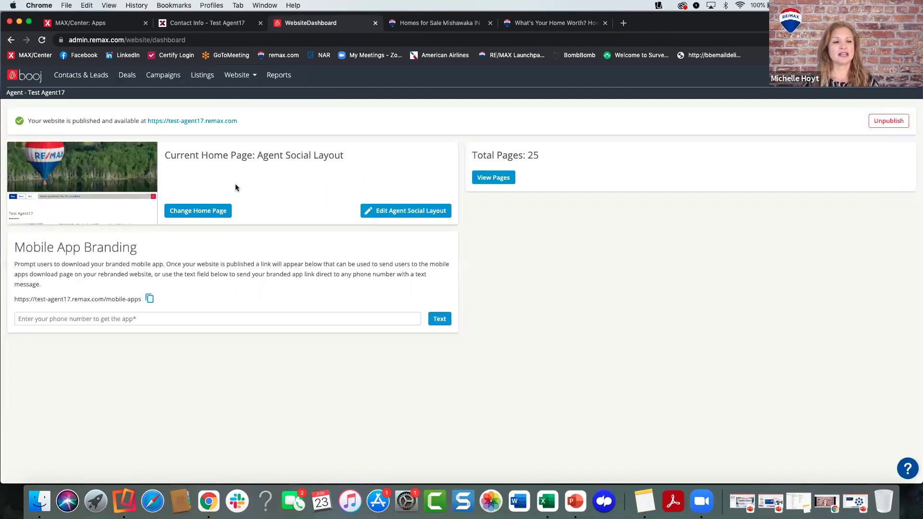
left_click(377, 211)
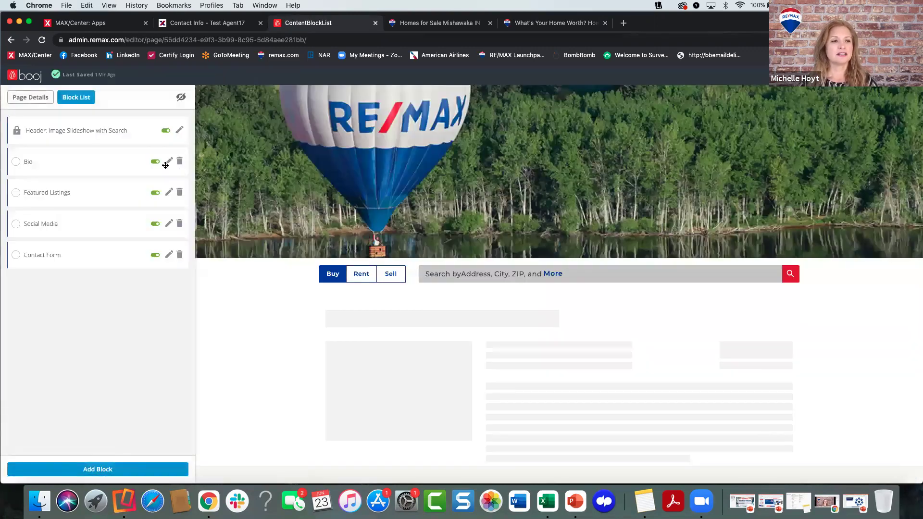
Browse the available block types, then cancel back to the Block List without adding one.
left_click(73, 470)
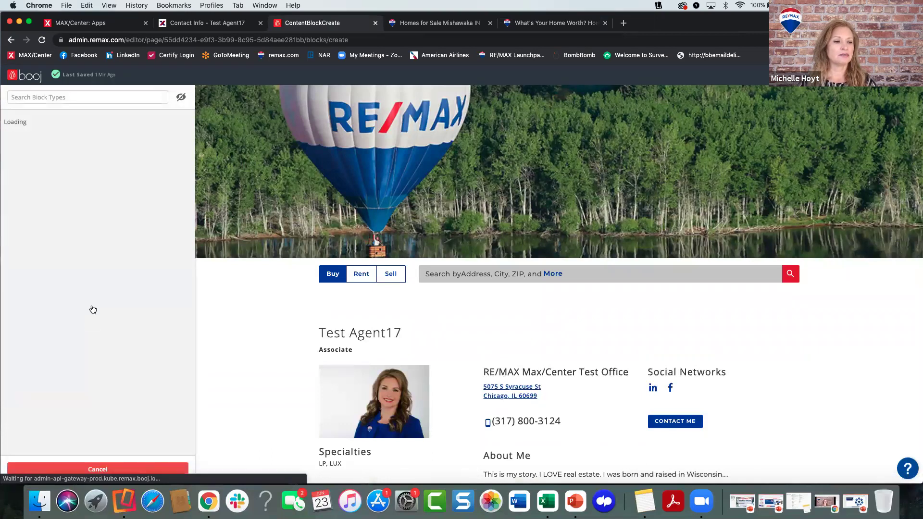
scroll(93, 339, "down", 5)
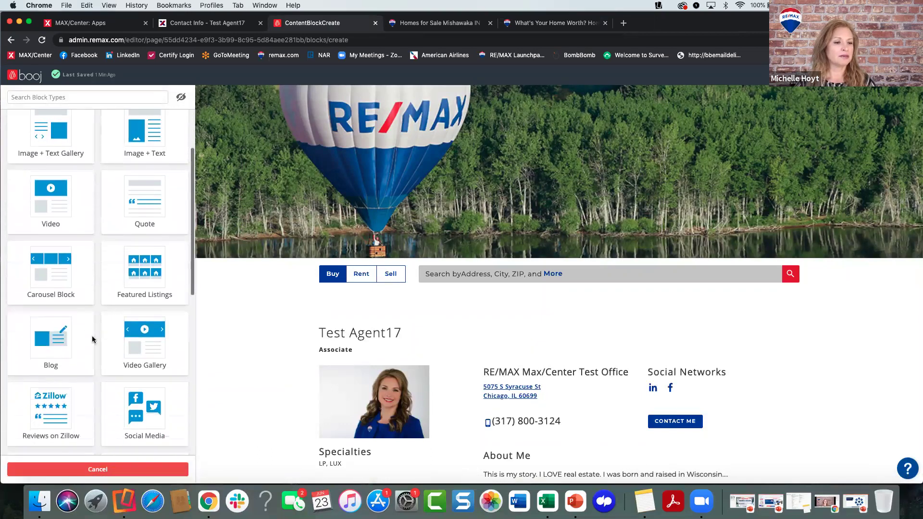
scroll(99, 358, "down", 5)
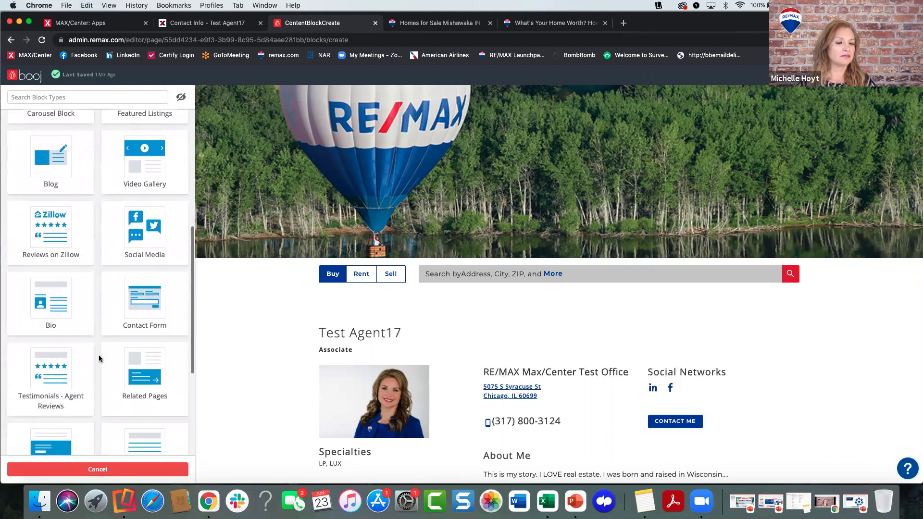
scroll(97, 374, "down", 3)
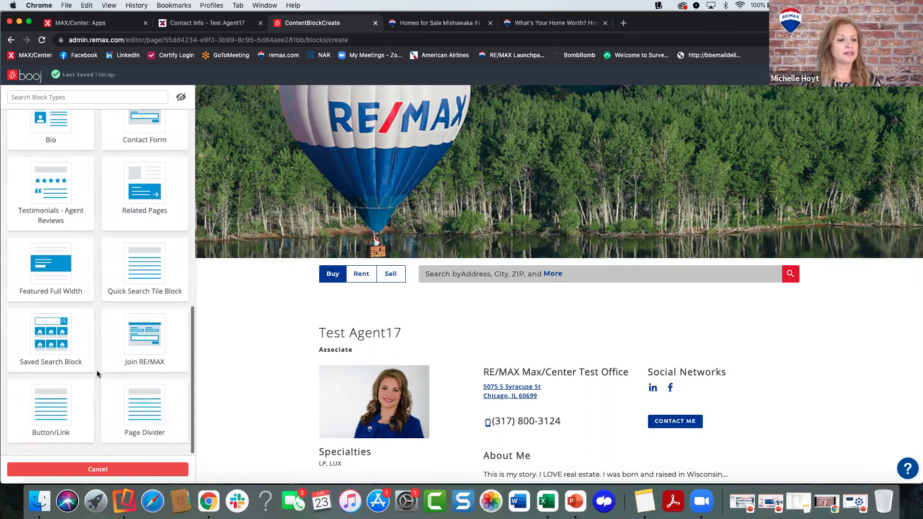
scroll(97, 305, "up", 4)
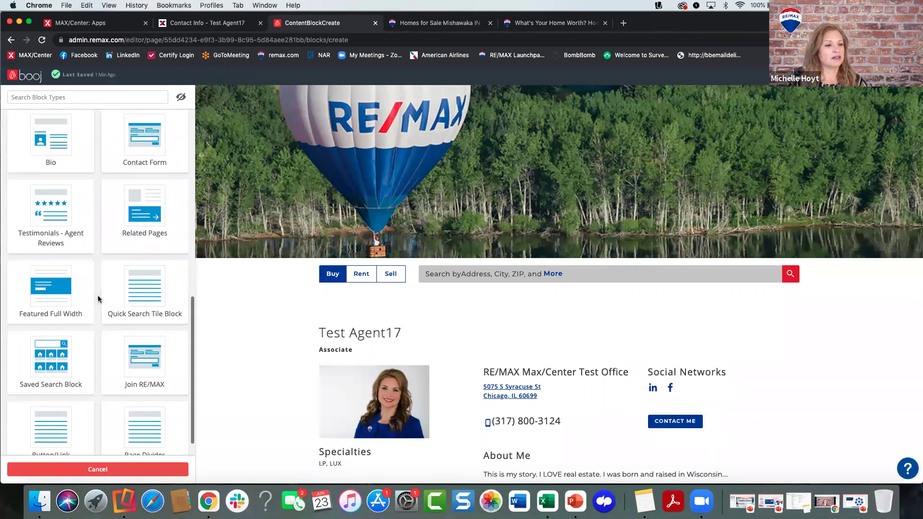
scroll(98, 299, "up", 6)
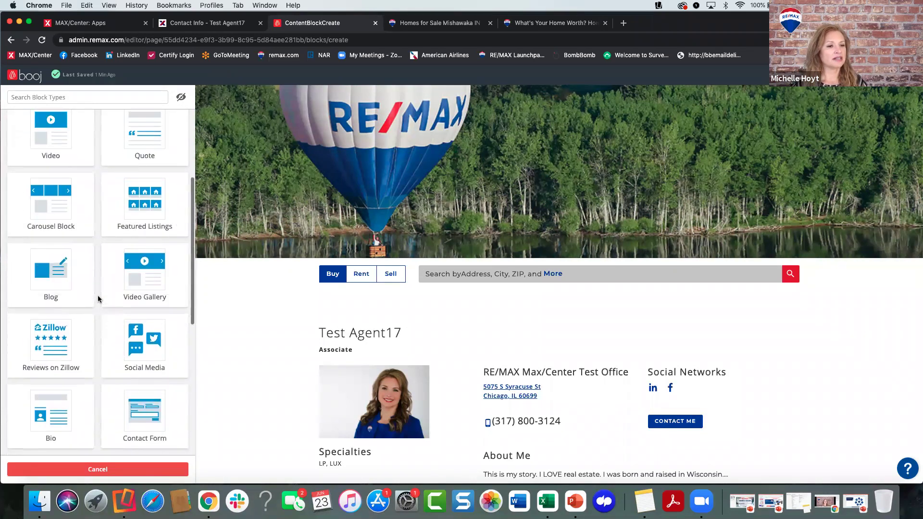
scroll(98, 299, "up", 4)
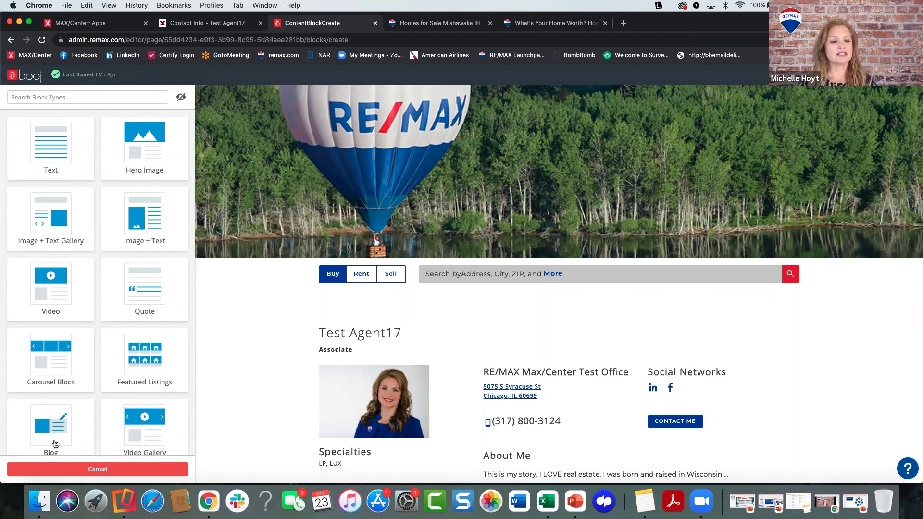
left_click(58, 470)
scroll(259, 384, "down", 3)
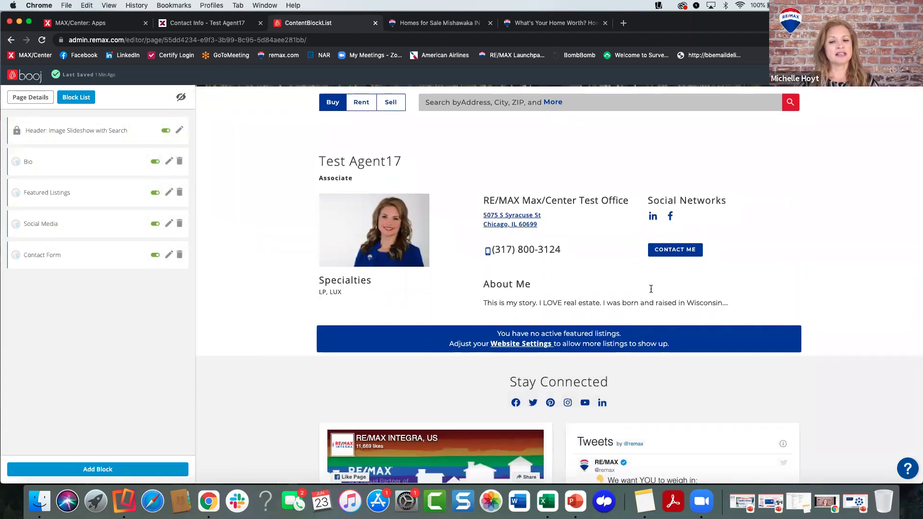
scroll(267, 336, "up", 3)
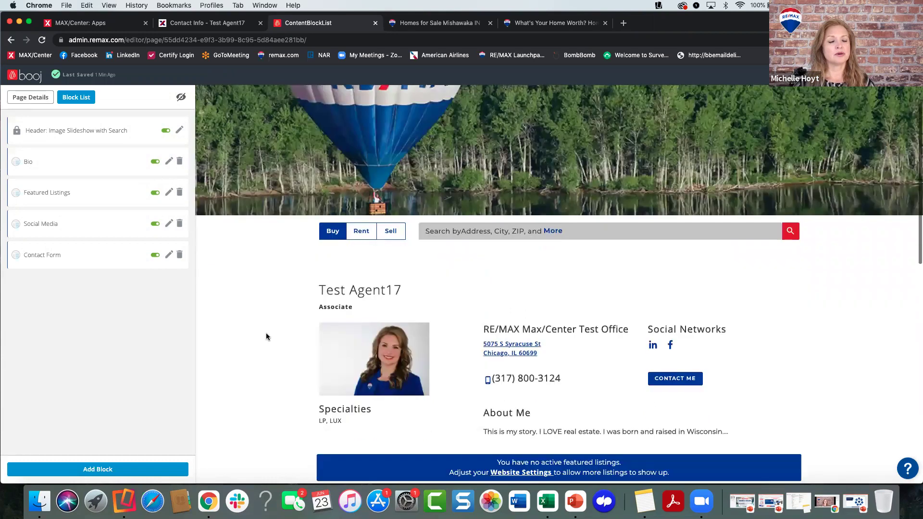
scroll(267, 336, "up", 1)
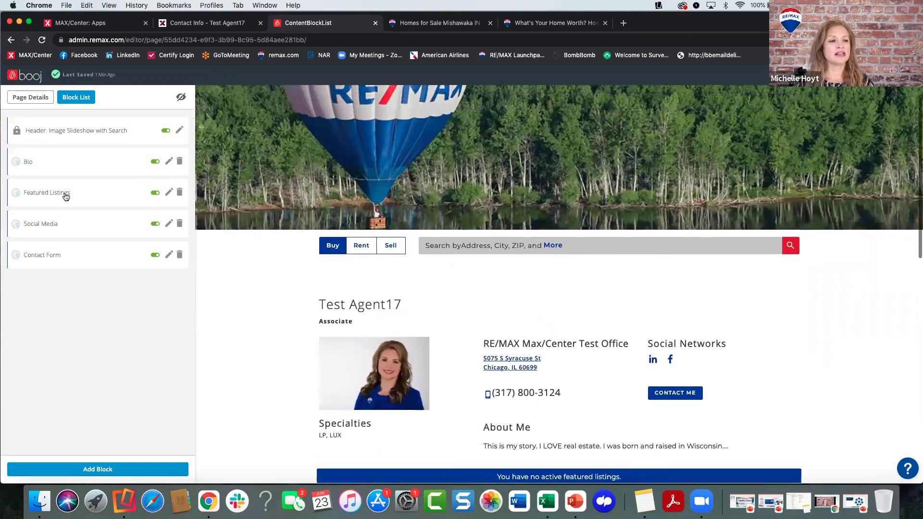
Add a Text block containing 'Download my personal mobile app here!'.
left_click(71, 471)
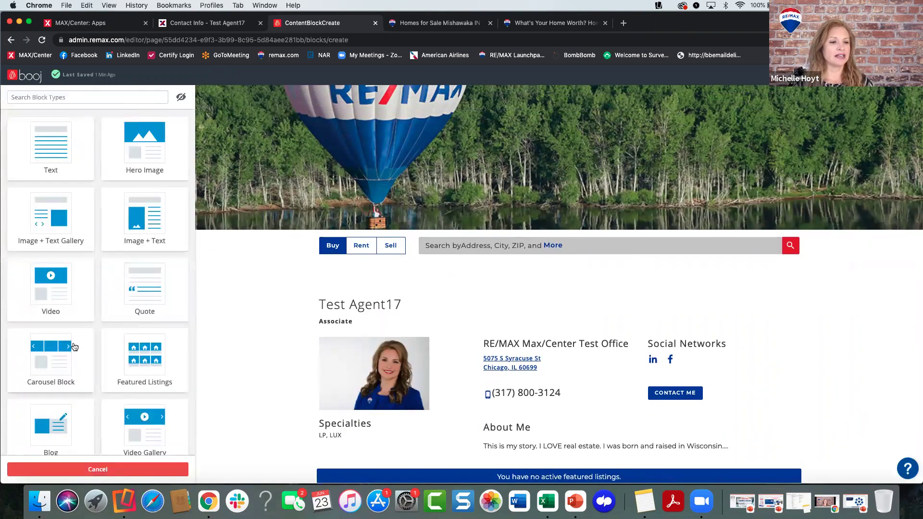
left_click(66, 154)
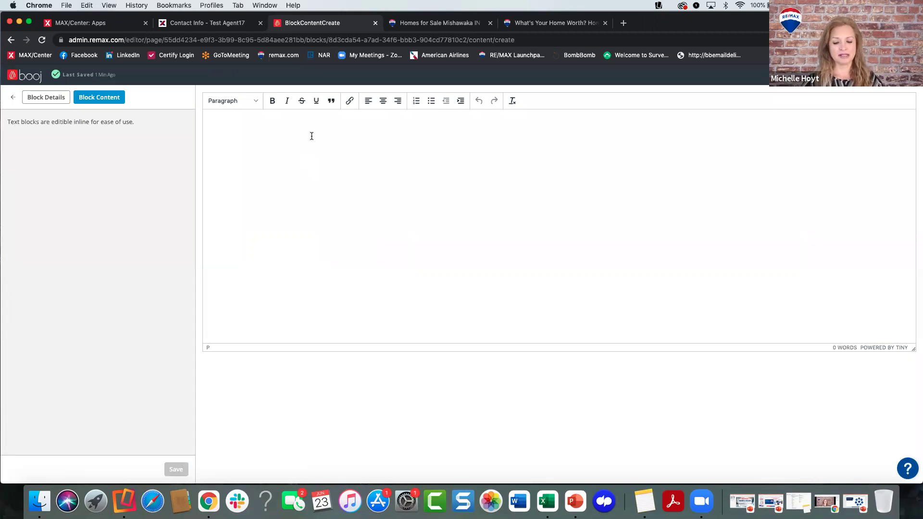
type("Dow")
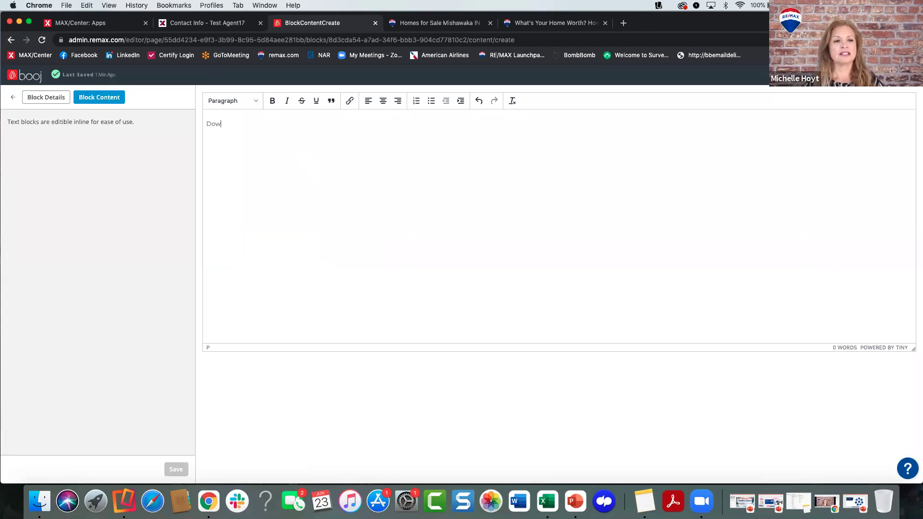
type("nload my personal mobile app ")
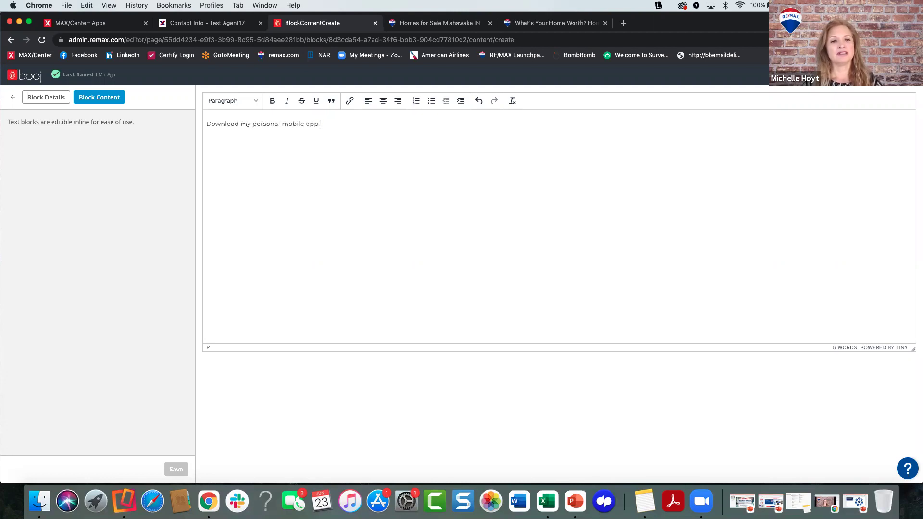
type("here!")
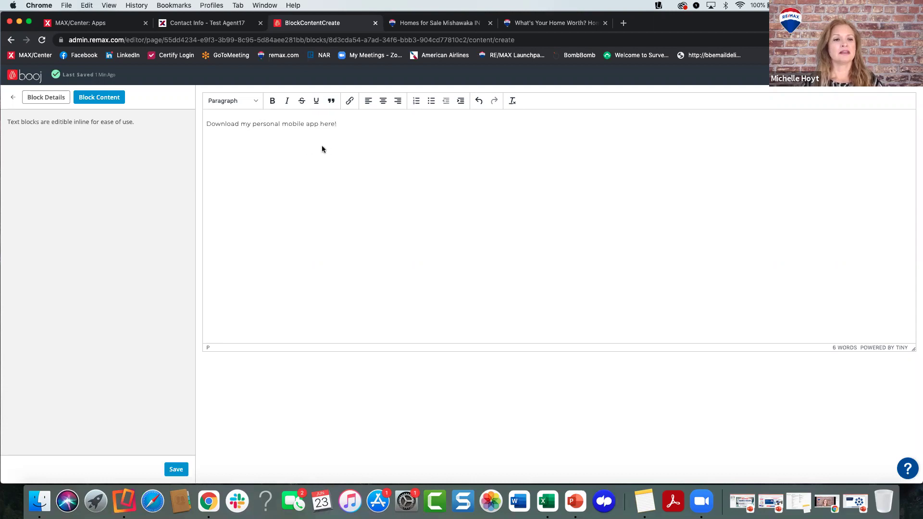
Try linking the word 'here!', cancel the link settings, and save the Text block.
left_click_drag(319, 124, 332, 129)
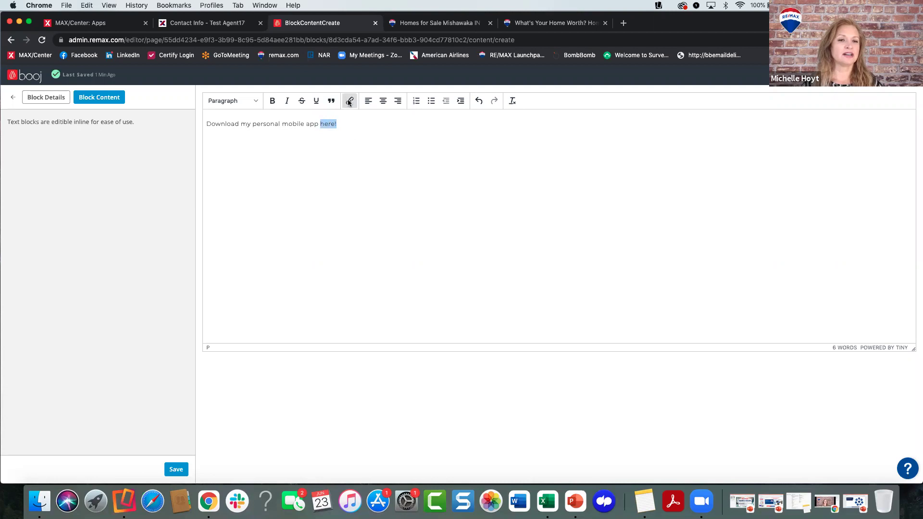
left_click(350, 100)
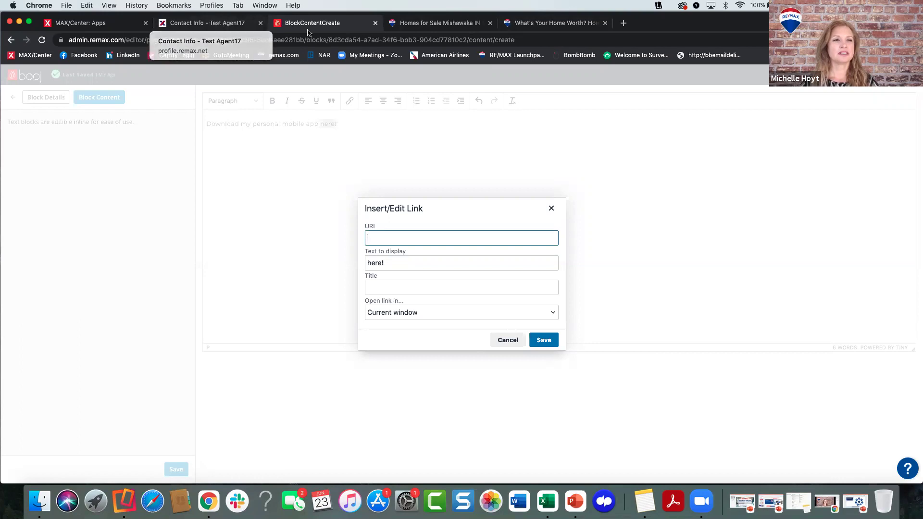
left_click(508, 340)
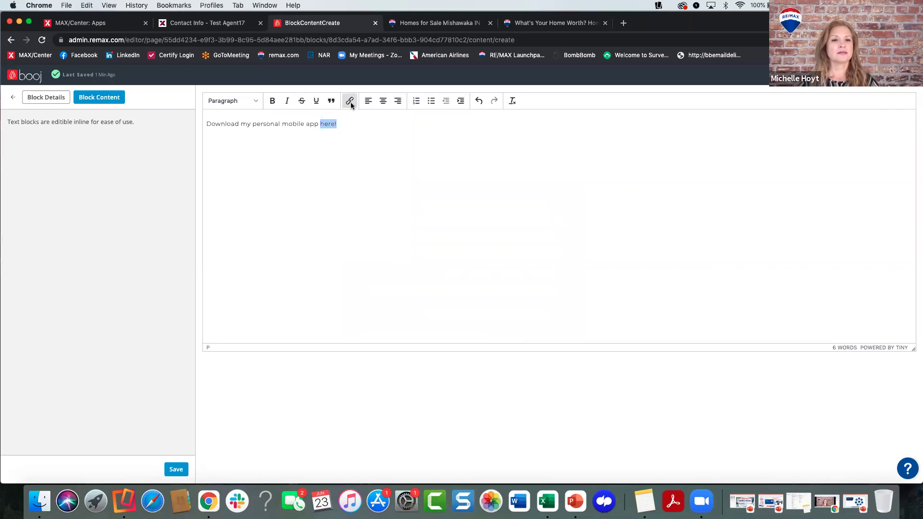
left_click(350, 101)
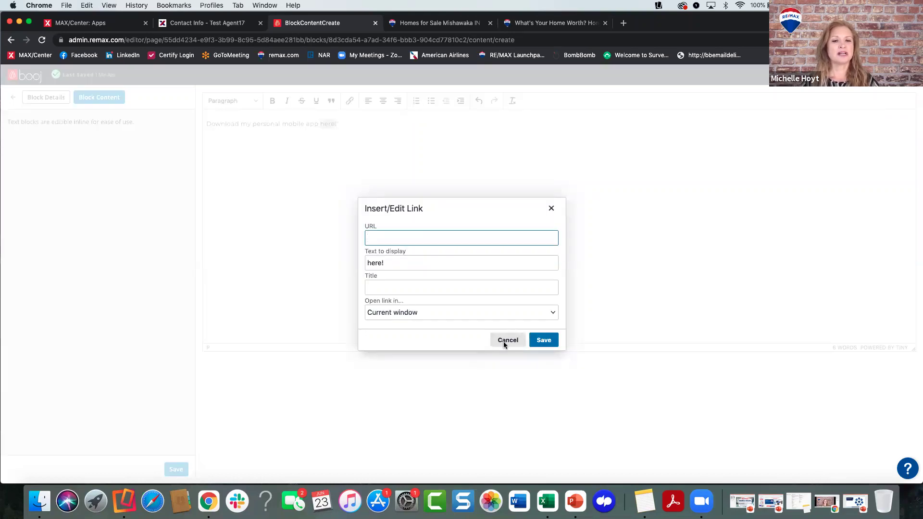
left_click(505, 341)
left_click(351, 132)
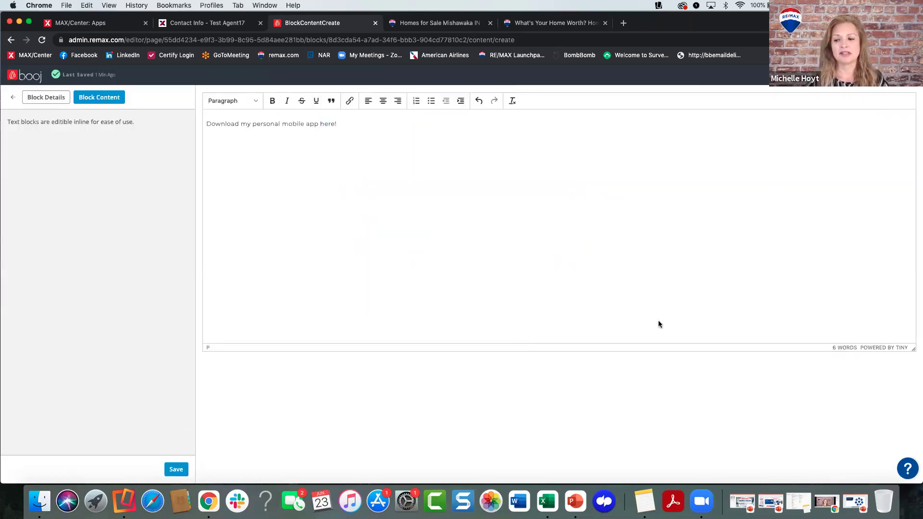
left_click(177, 469)
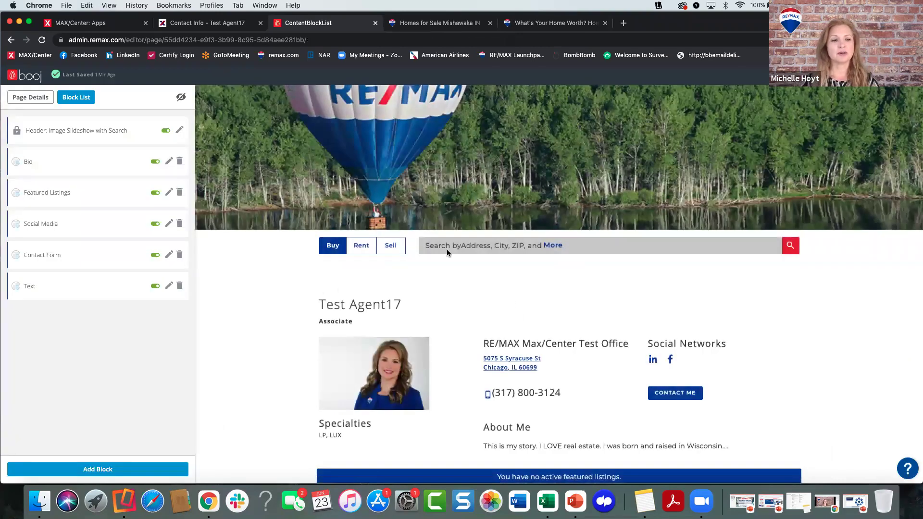
Drag the Text block between Bio and Featured Listings, then go to the MAX/Center Apps tab.
left_click_drag(12, 284, 13, 178)
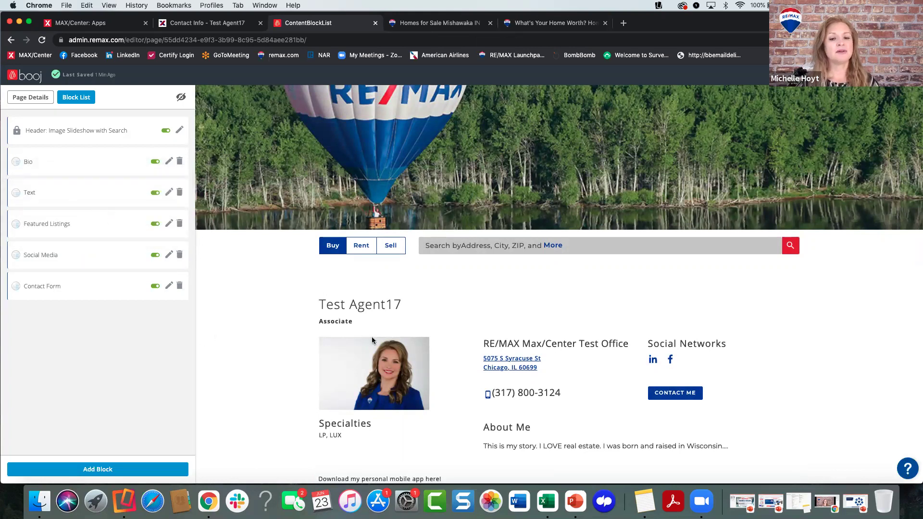
scroll(443, 332, "down", 5)
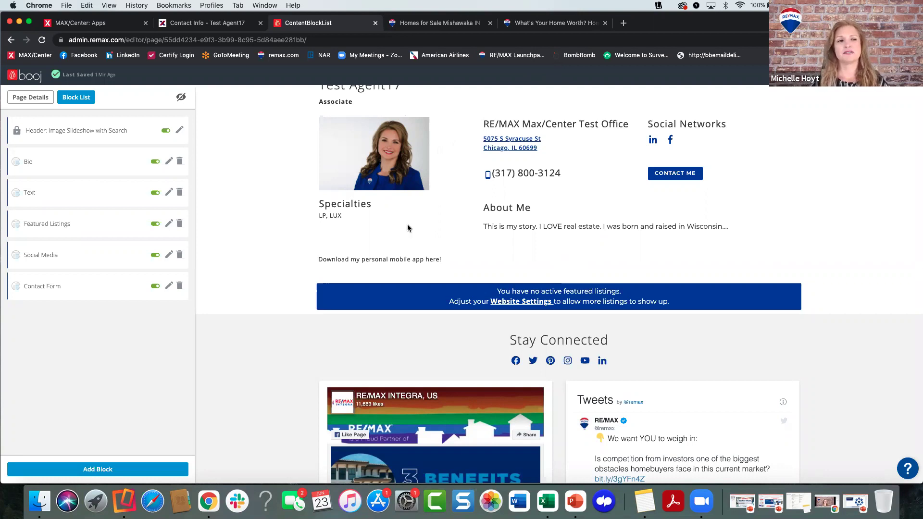
left_click(99, 23)
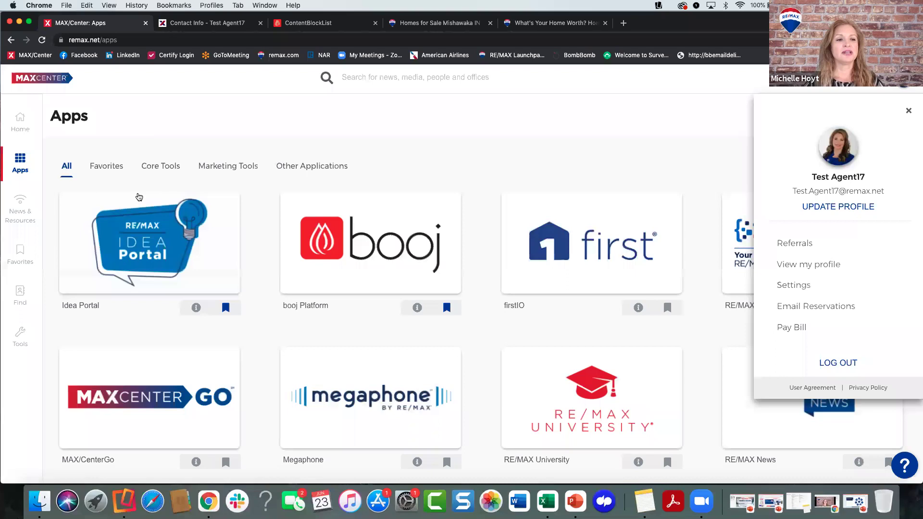
In RE/MAX University, open booj under Technology, expand Website Videos, and open CMS: CTA Content Block.
left_click(532, 374)
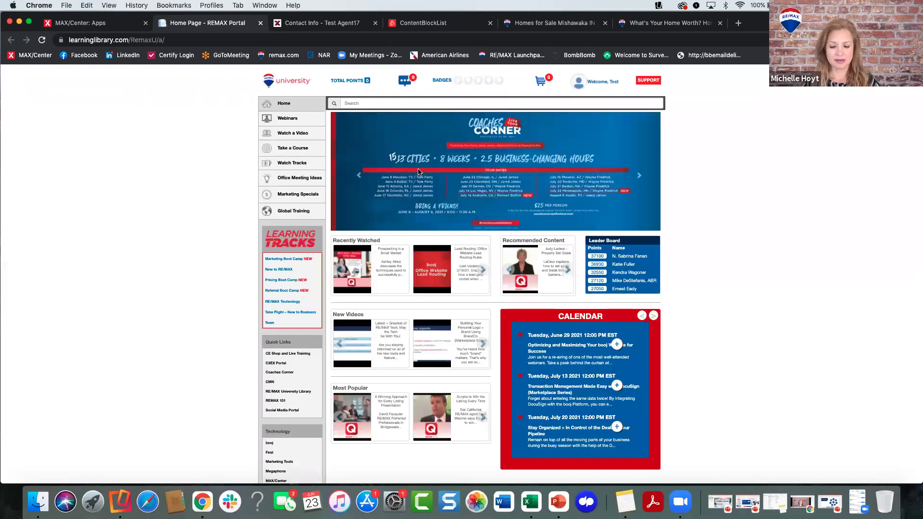
key("super+equal")
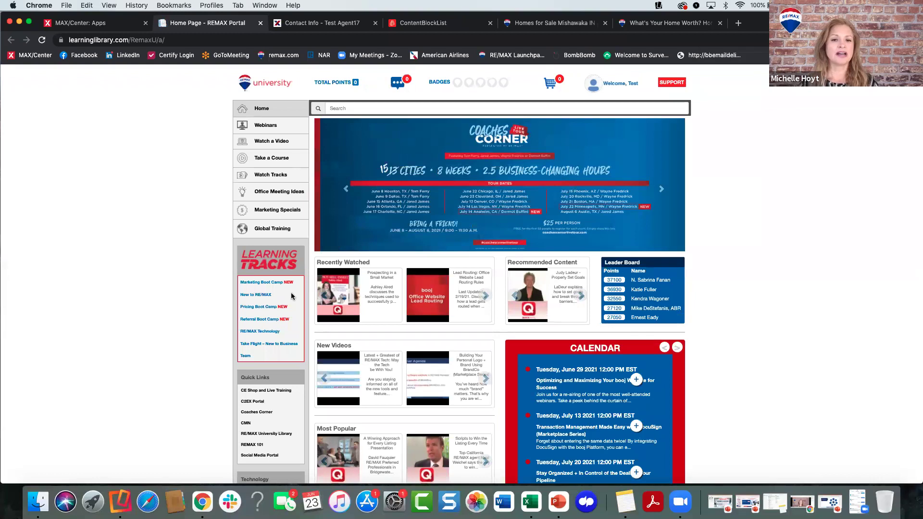
scroll(290, 292, "down", 5)
left_click(243, 342)
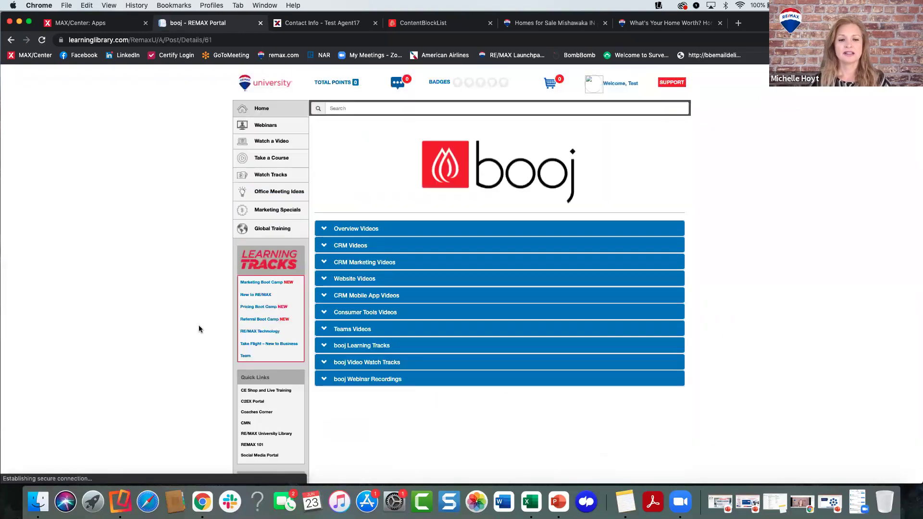
left_click(354, 280)
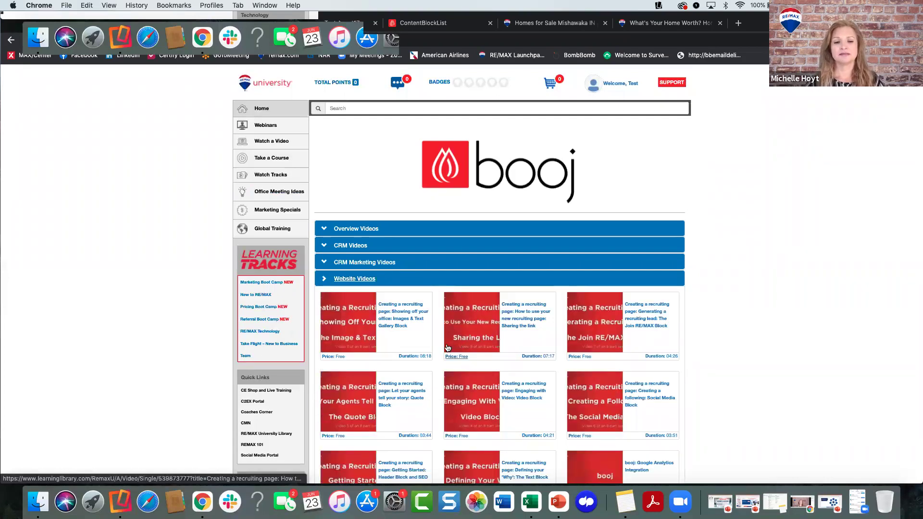
scroll(445, 355, "down", 2)
scroll(445, 355, "down", 5)
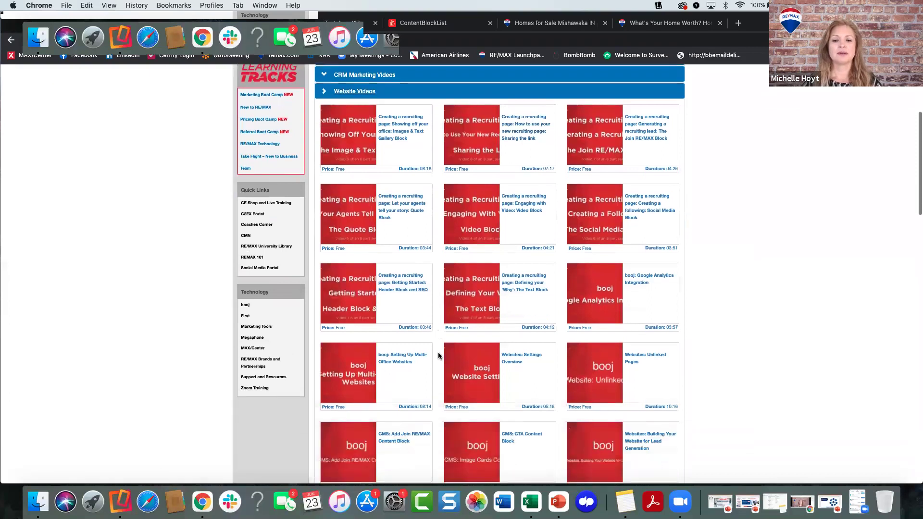
scroll(434, 377, "down", 3)
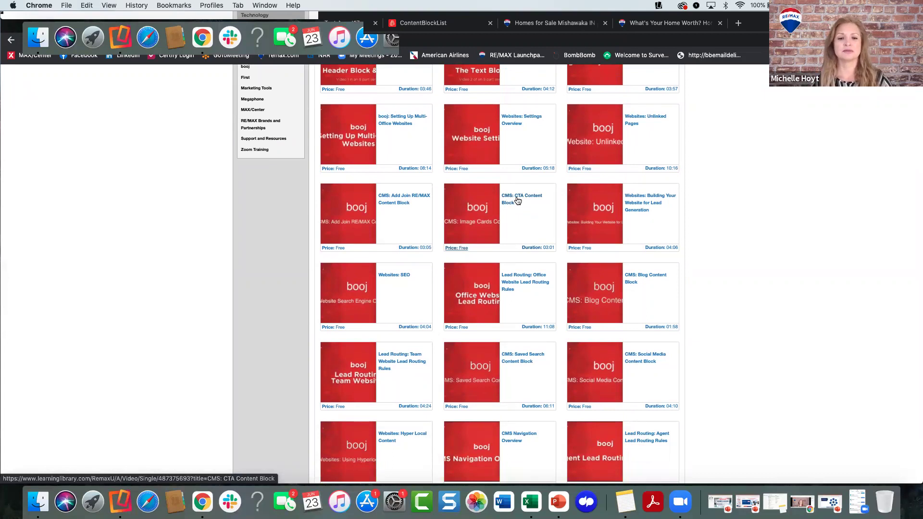
scroll(517, 201, "down", 1)
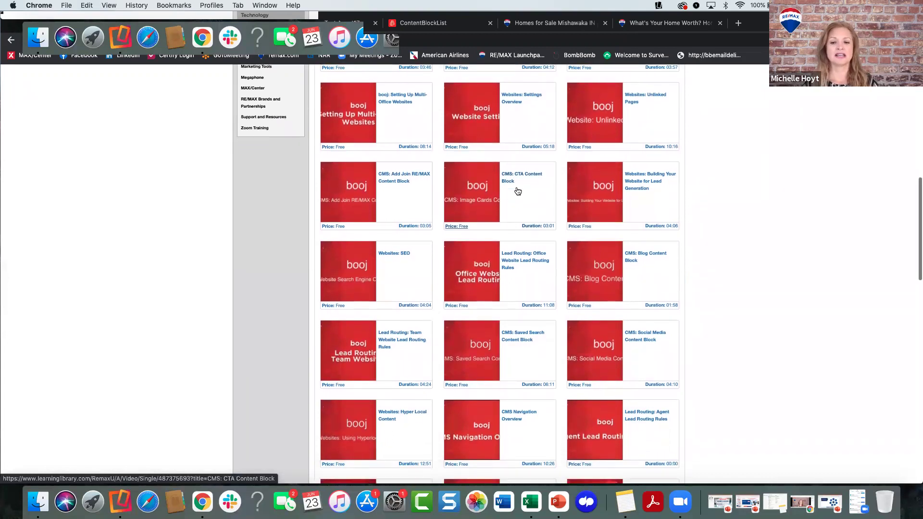
scroll(518, 179, "down", 1)
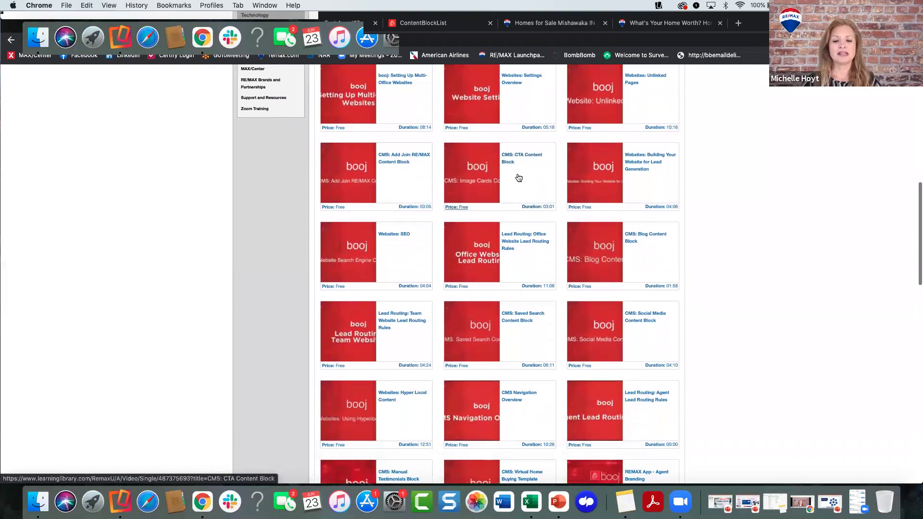
left_click(519, 161)
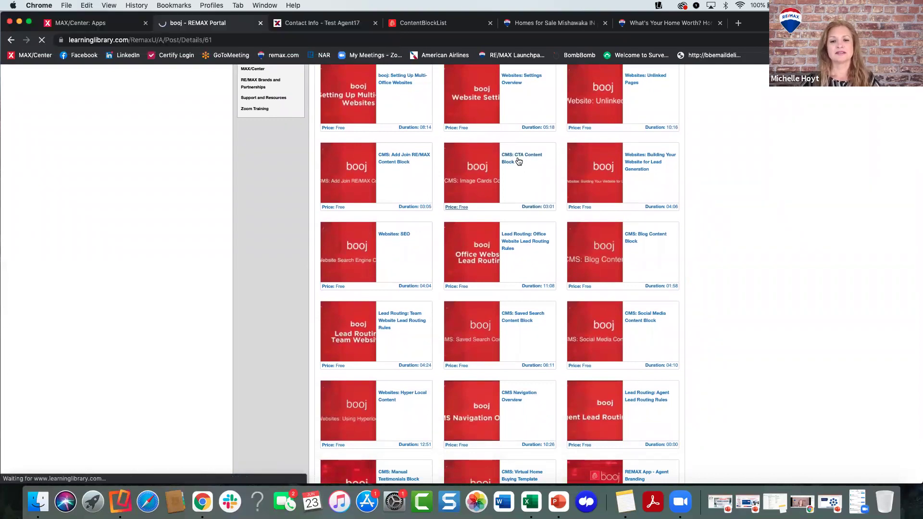